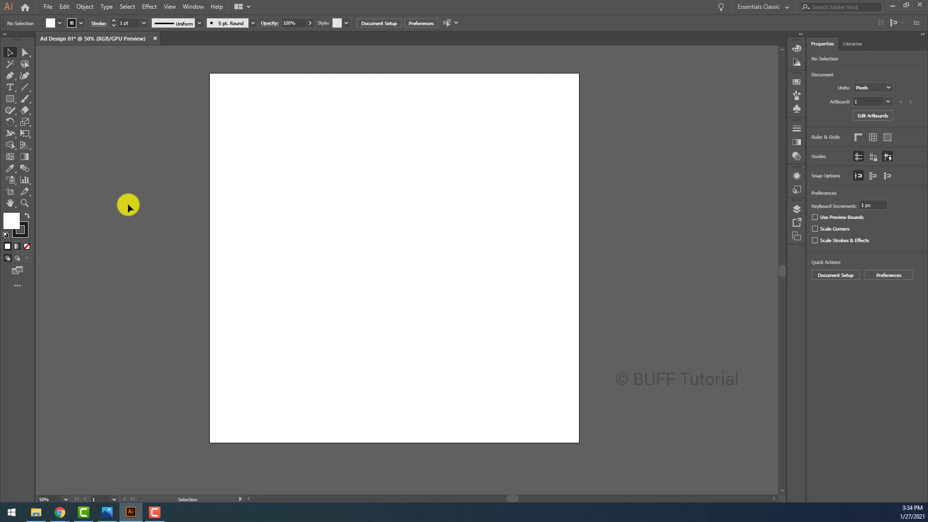
Step: Verify the blank artboard measures 1080 × 1080 px, then ready the Rectangle tool
click(10, 192)
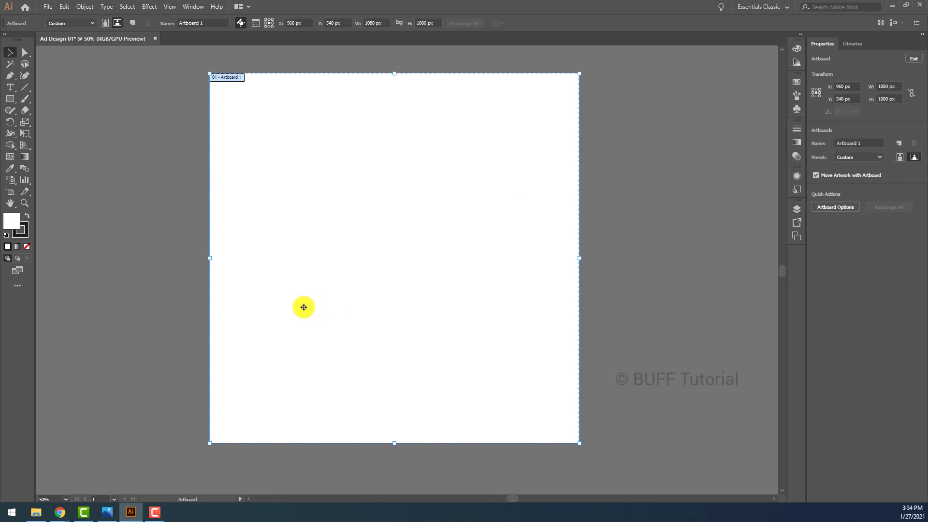
key(Escape)
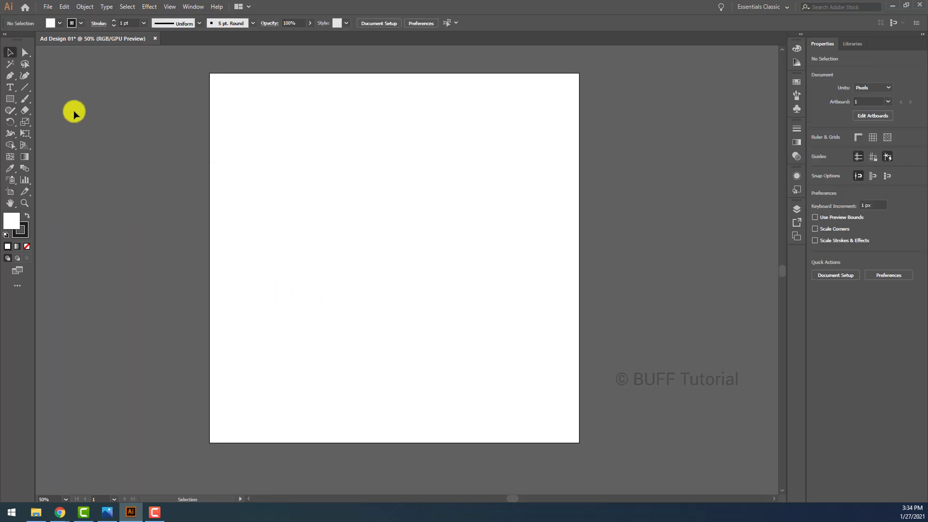
click(12, 100)
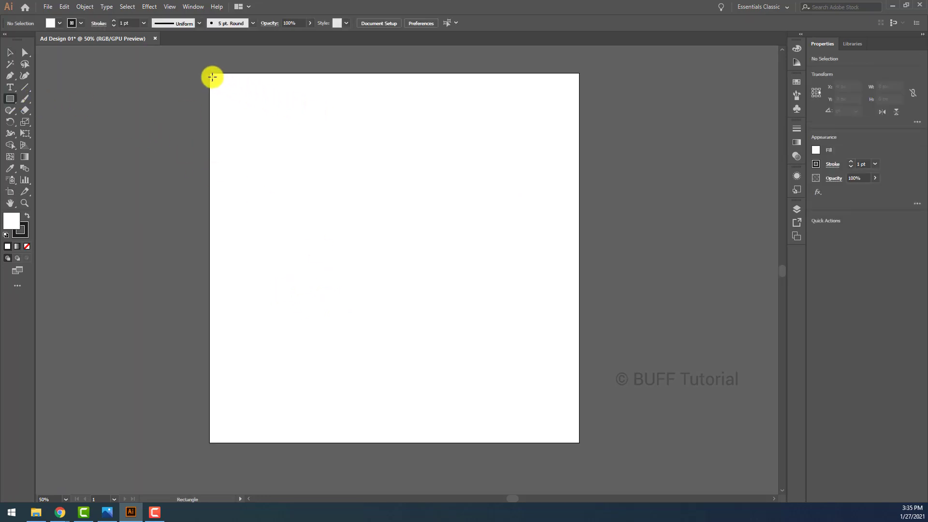
Step: Draw a 1080 × 1080 px square over the artboard and fill it dark teal-blue
drag(209, 73, 579, 443)
key(v)
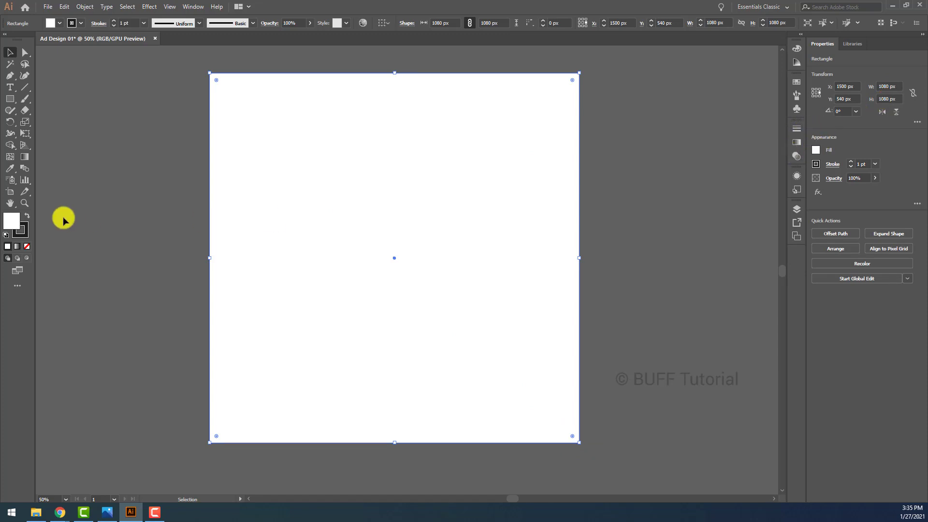
double_click(11, 220)
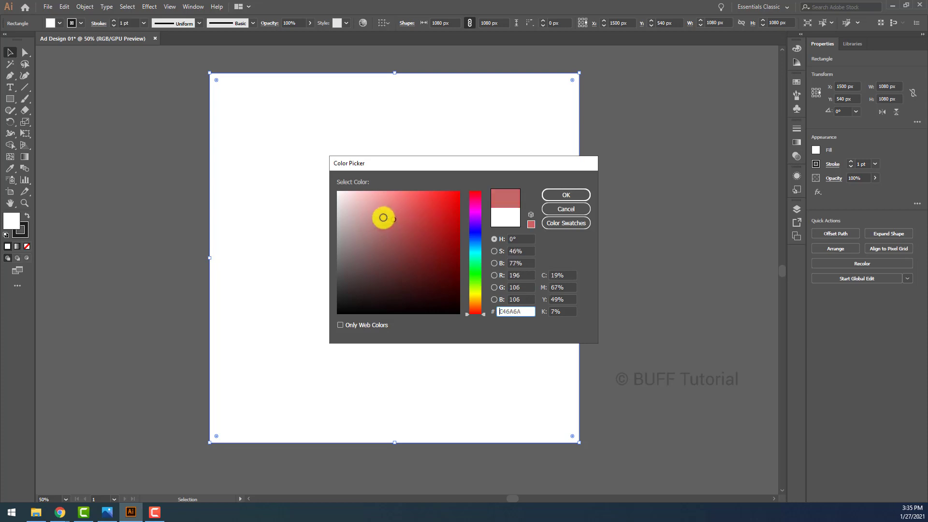
drag(438, 224, 357, 209)
click(476, 234)
click(395, 253)
drag(394, 252, 338, 253)
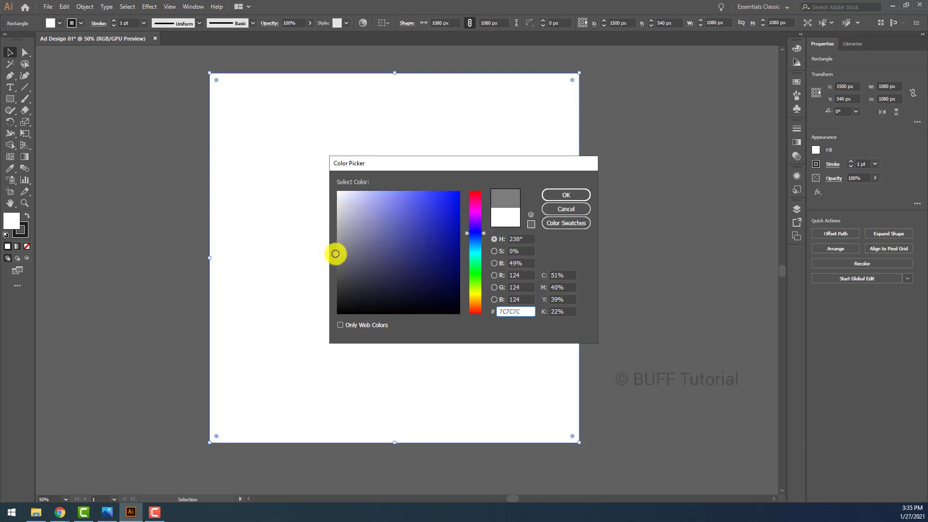
click(476, 252)
drag(478, 264, 476, 279)
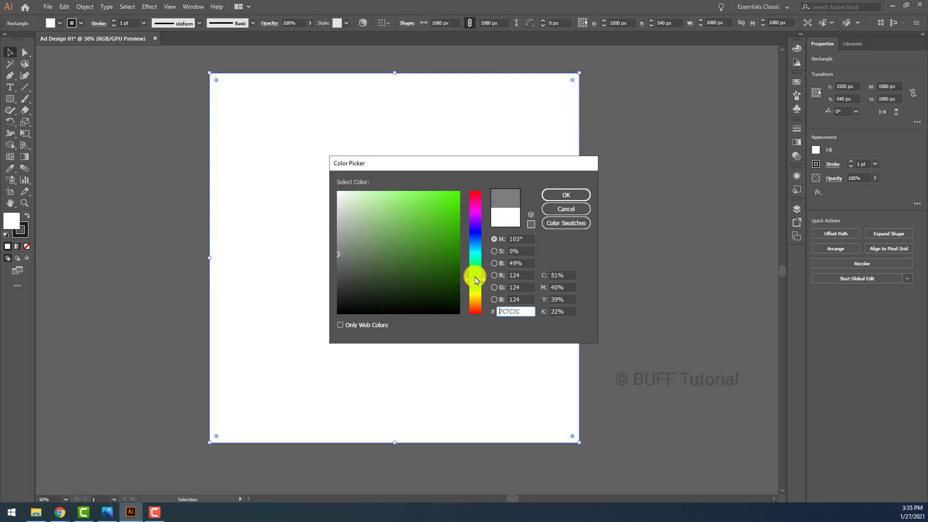
drag(356, 269, 335, 276)
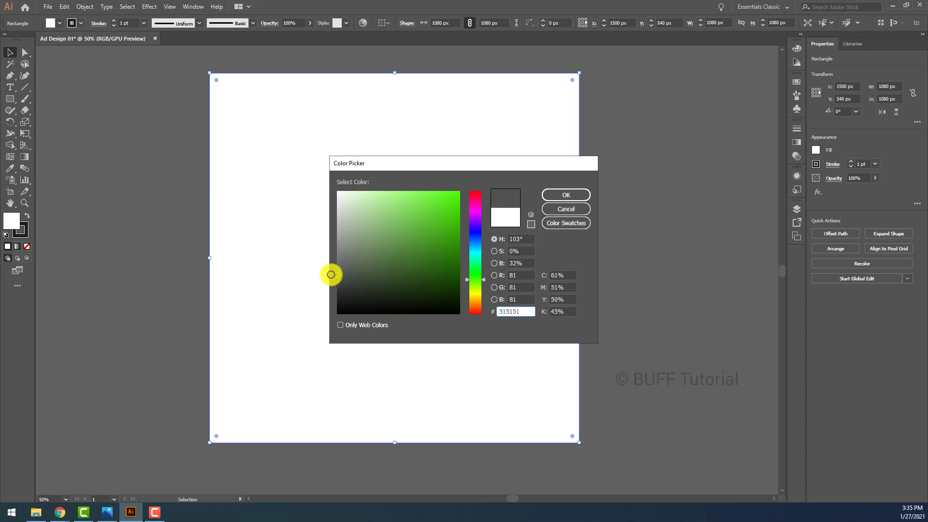
drag(476, 252, 476, 242)
drag(369, 254, 341, 276)
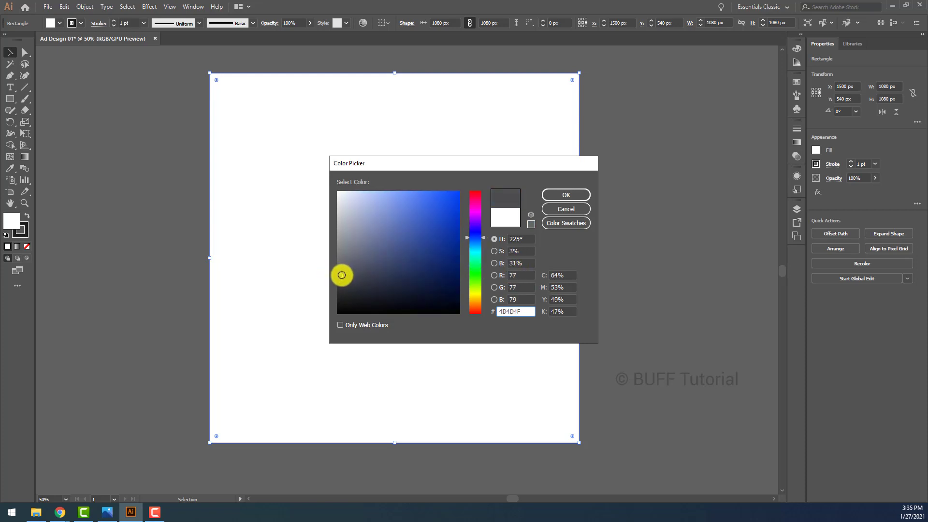
drag(479, 236, 479, 245)
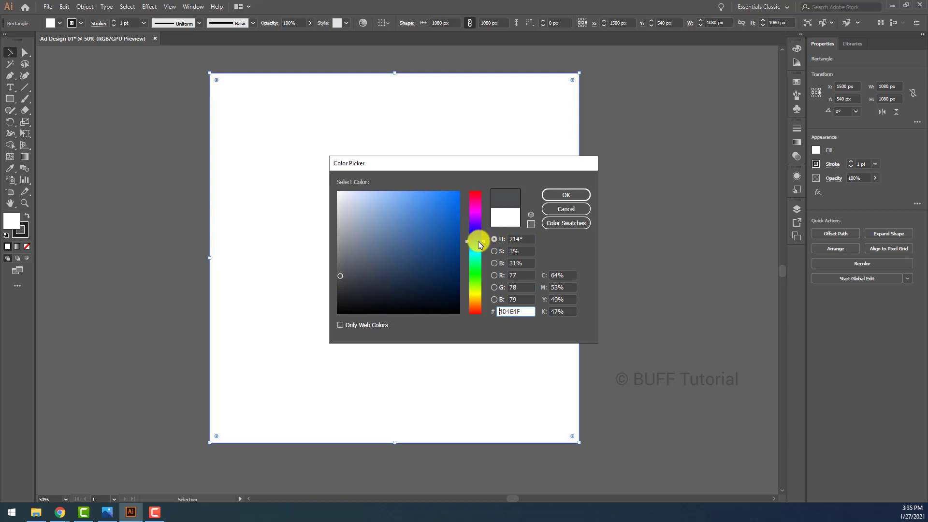
mouse_move(346, 277)
mouse_down()
mouse_move(334, 285)
mouse_move(393, 271)
mouse_up()
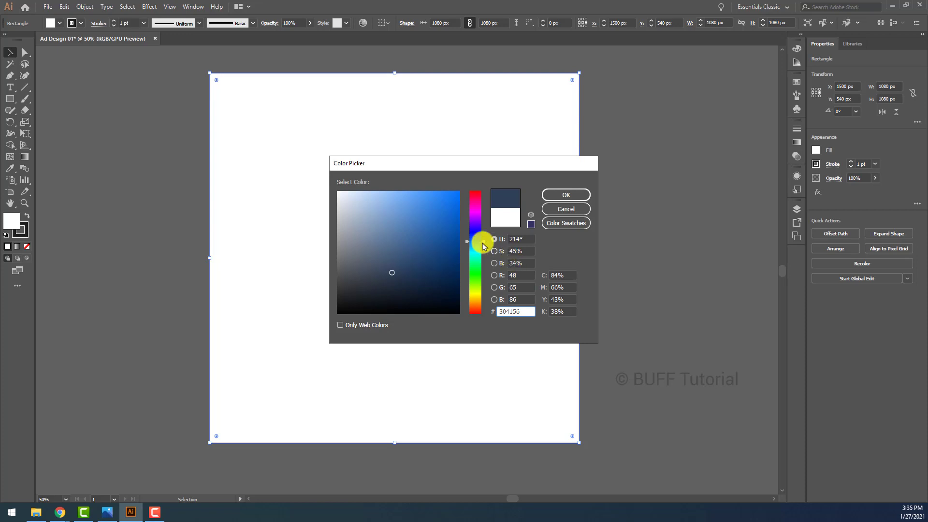
drag(482, 242, 479, 245)
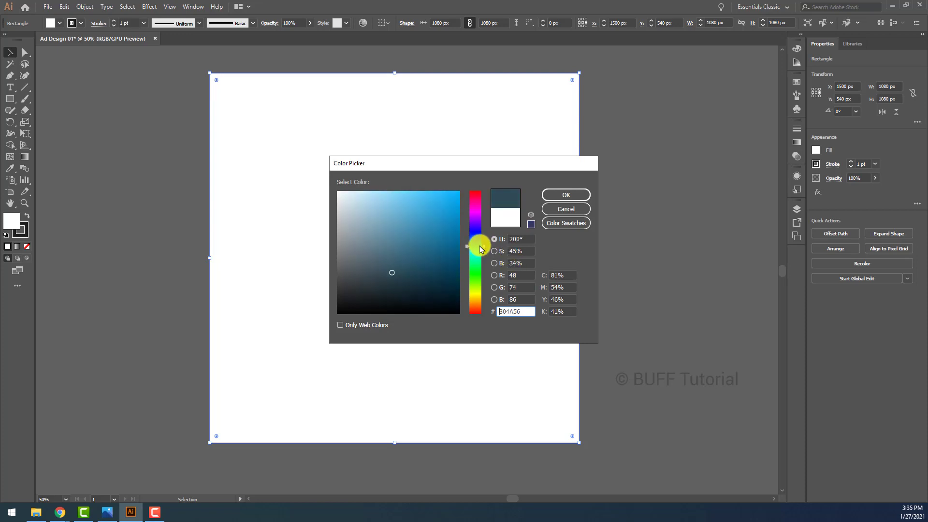
drag(401, 242, 395, 276)
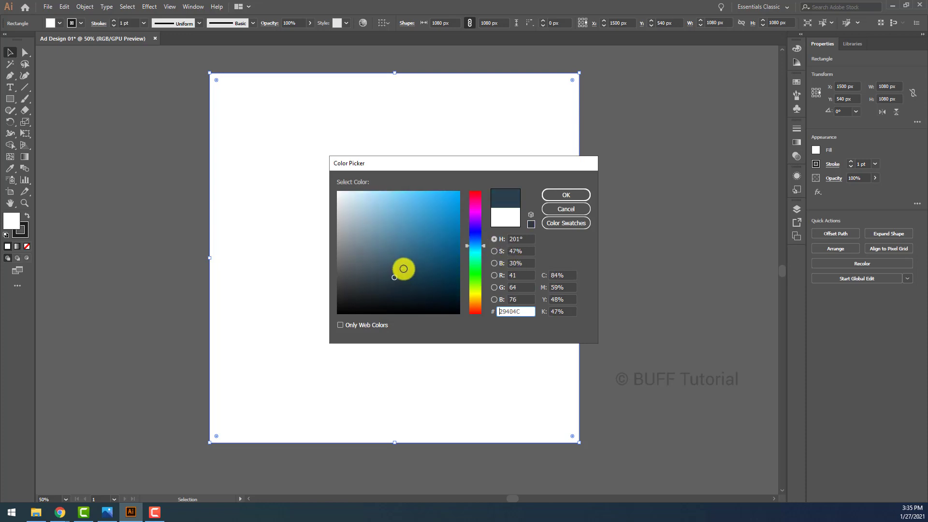
click(563, 196)
click(624, 150)
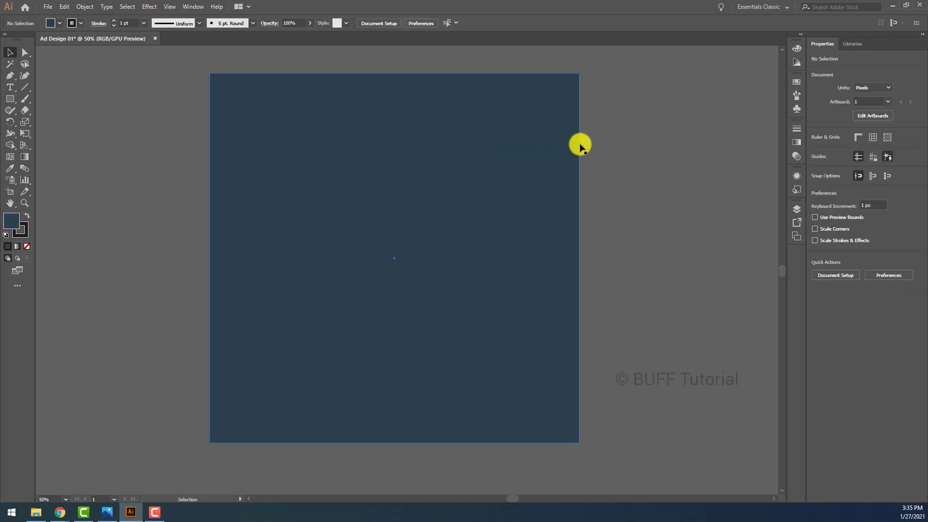
Step: Change the square's fill to navy 1F323A and set its stroke to None
click(423, 174)
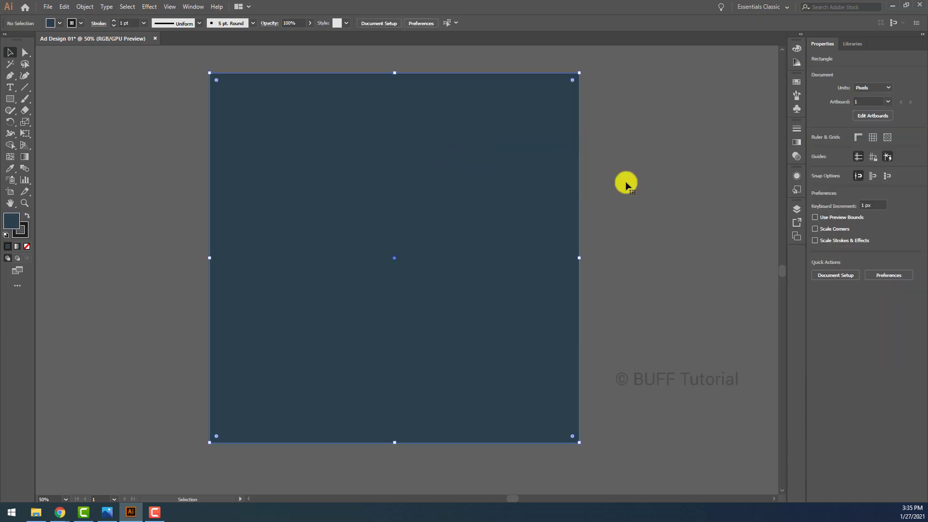
double_click(12, 220)
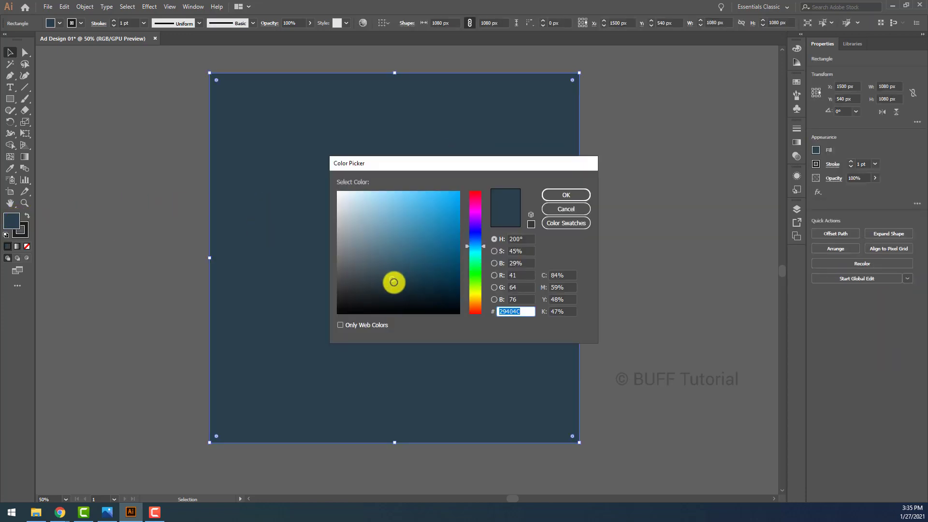
click(395, 281)
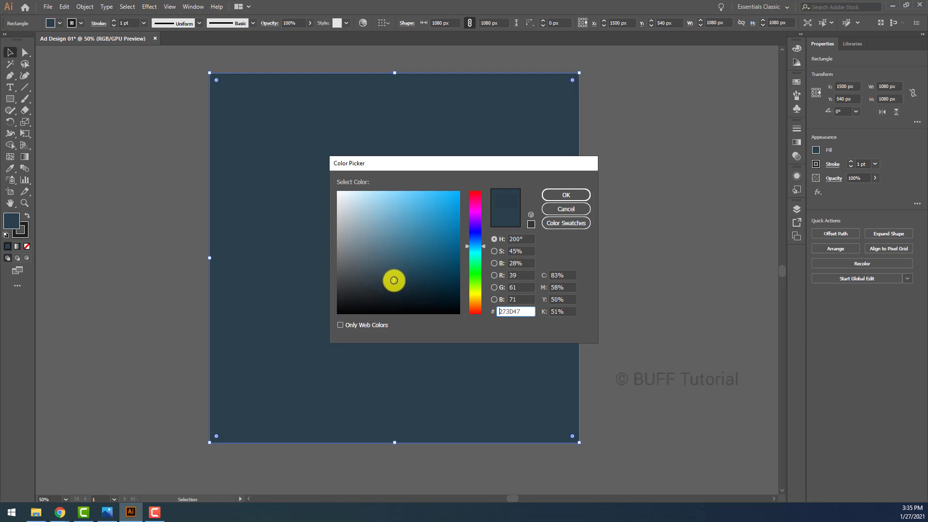
click(565, 194)
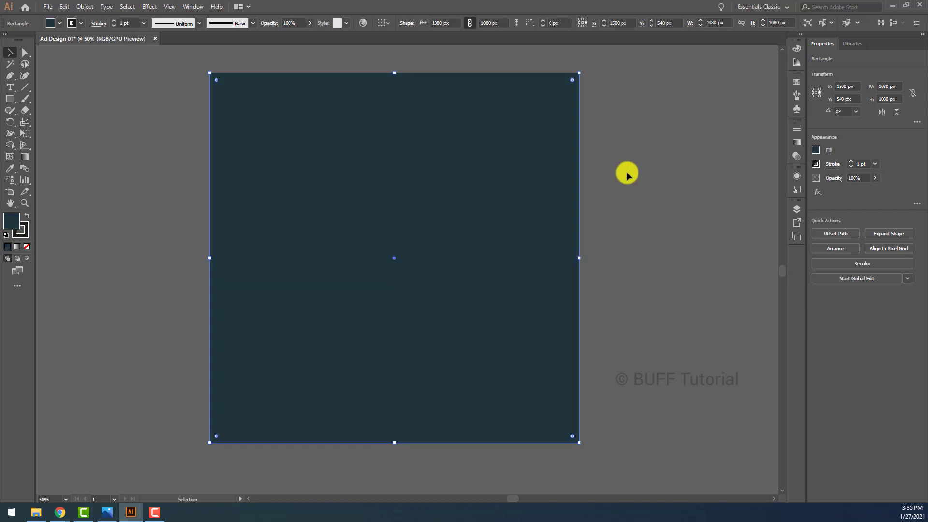
click(20, 234)
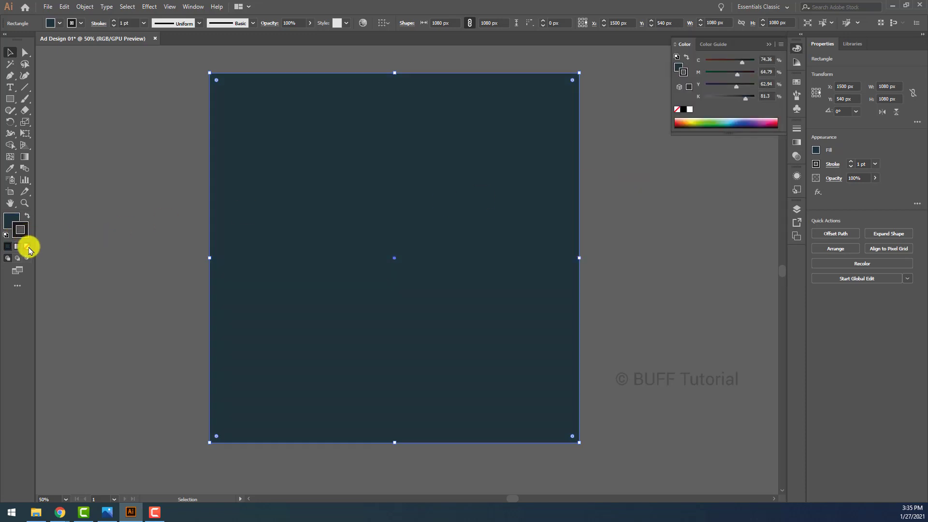
Step: Draw a thin 712.94 × 26.824 px bar near the top, filled cyan (C 100)
click(111, 167)
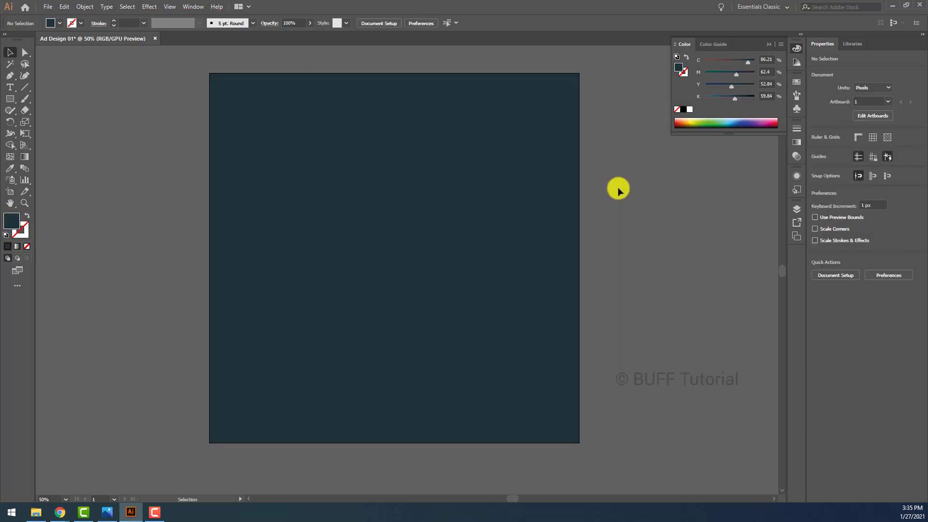
right_click(9, 99)
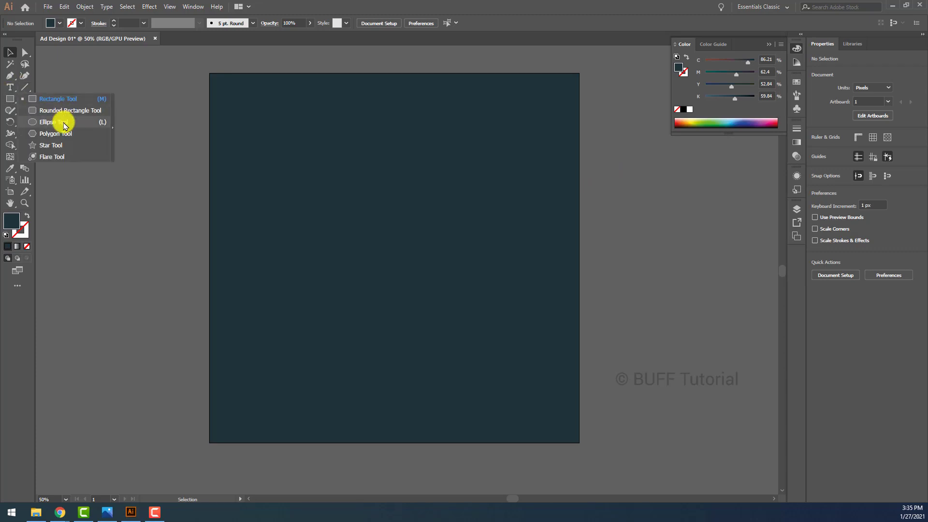
click(66, 98)
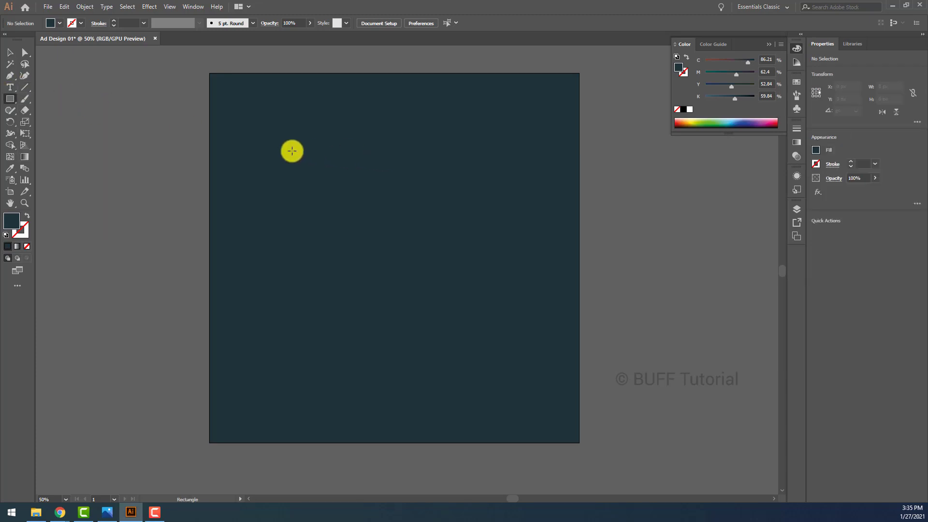
mouse_move(274, 147)
mouse_down()
mouse_move(375, 170)
mouse_move(519, 156)
mouse_up()
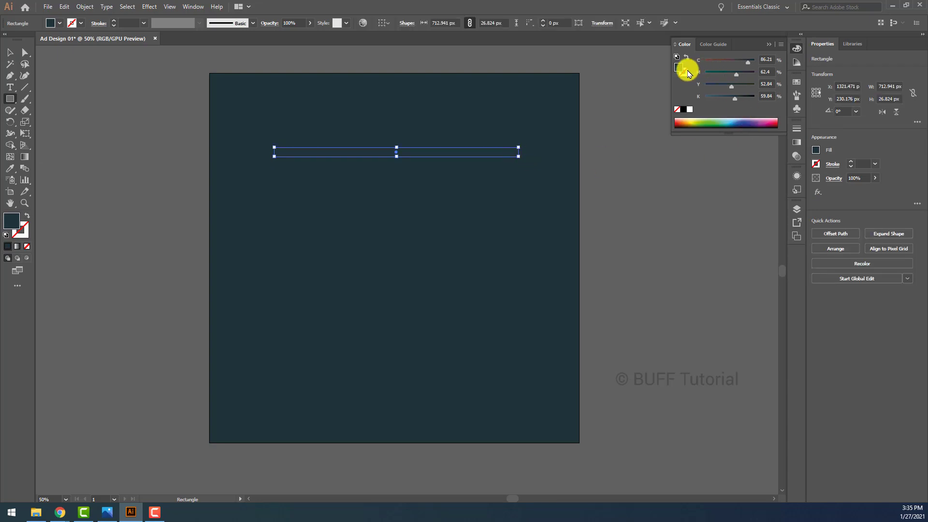
mouse_move(739, 96)
mouse_down()
mouse_move(691, 97)
mouse_move(689, 90)
mouse_move(704, 74)
mouse_move(782, 58)
mouse_up()
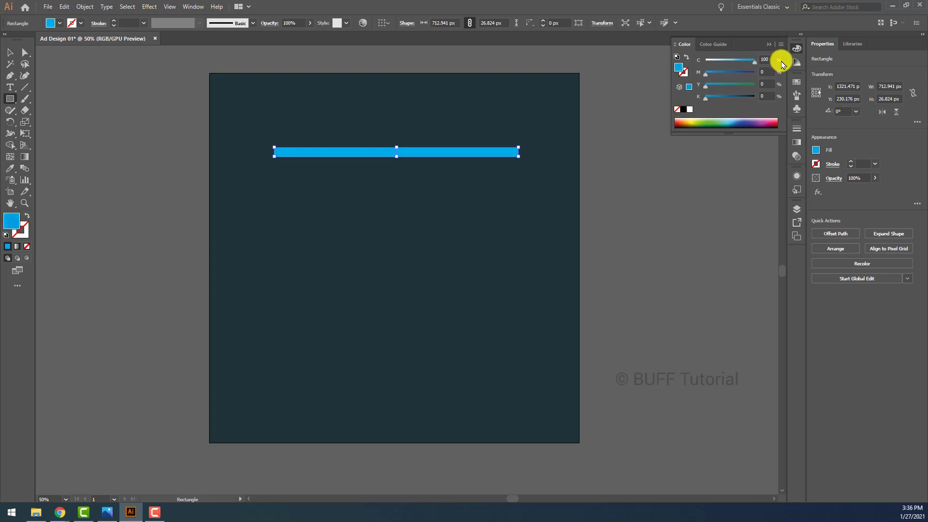
Step: Copy the cyan bar downward and repeat with Ctrl+D into eleven evenly spaced stripes
click(9, 52)
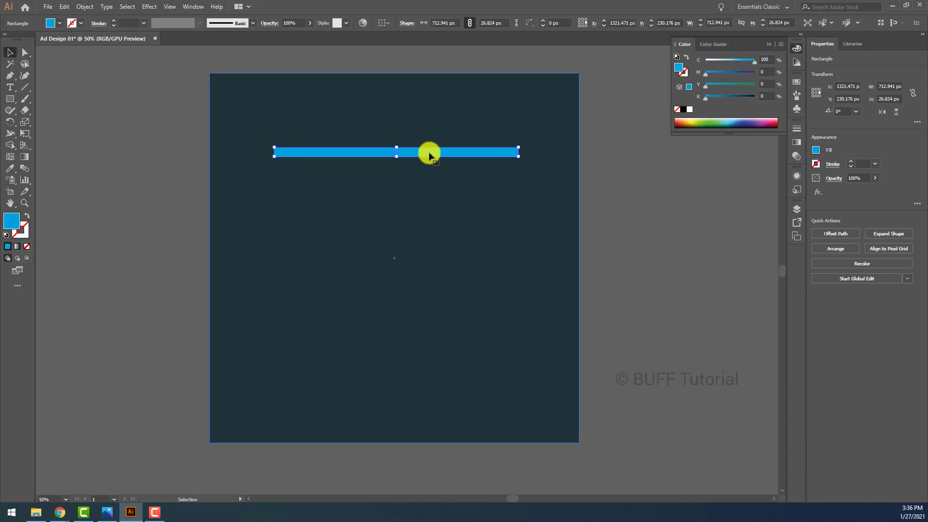
drag(430, 155, 428, 144)
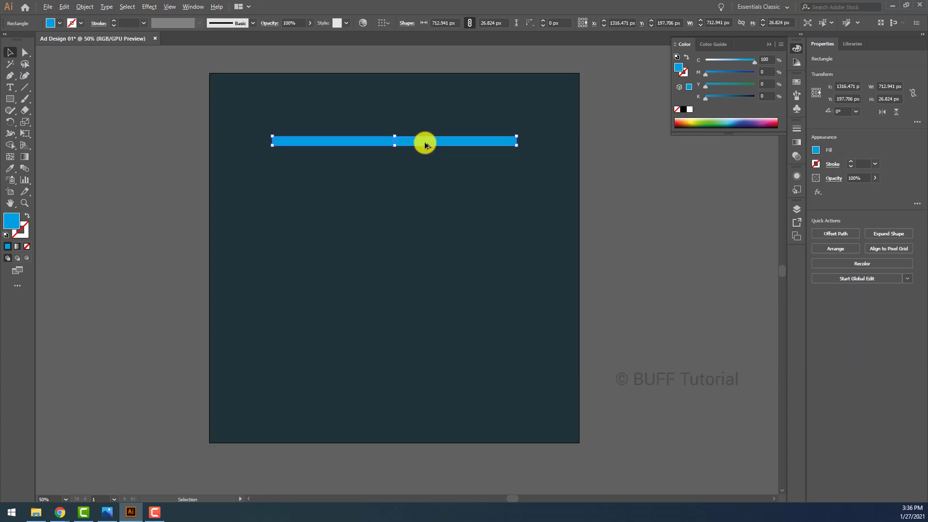
drag(425, 145, 427, 164)
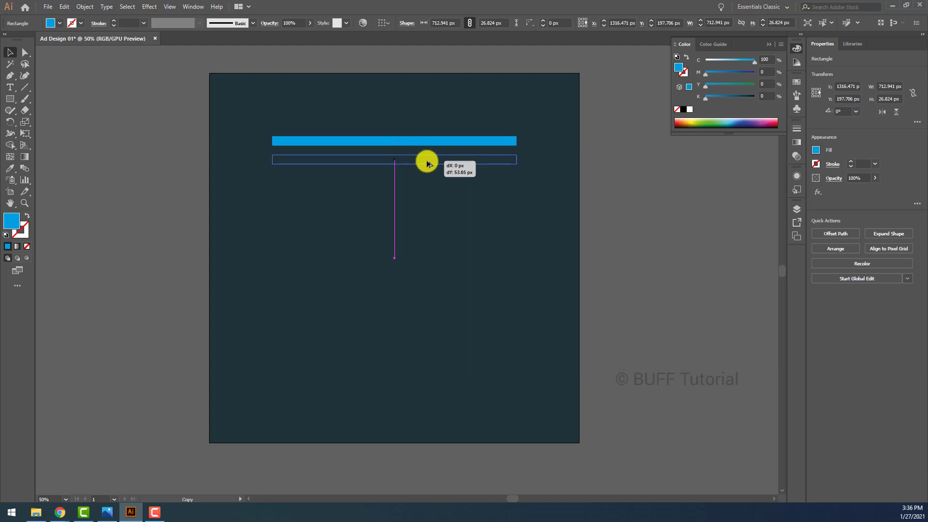
drag(427, 163, 426, 166)
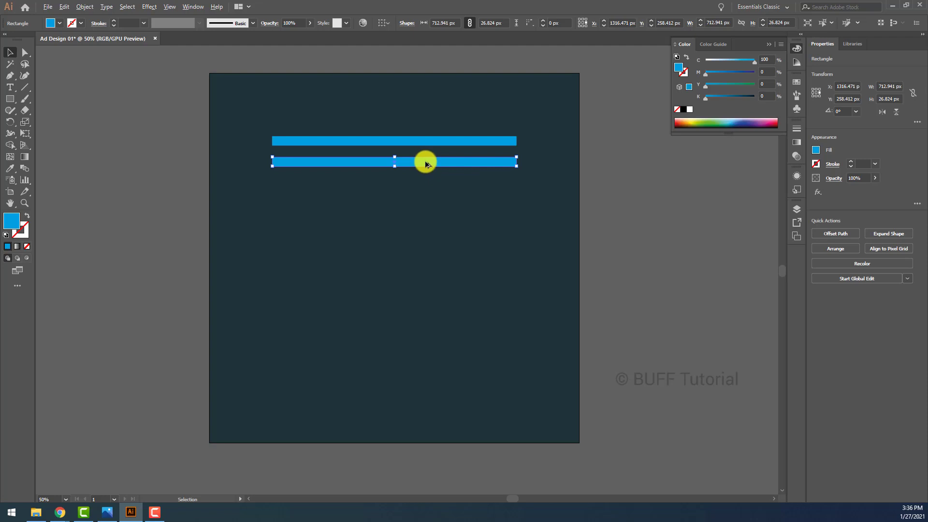
key(ctrl+d)
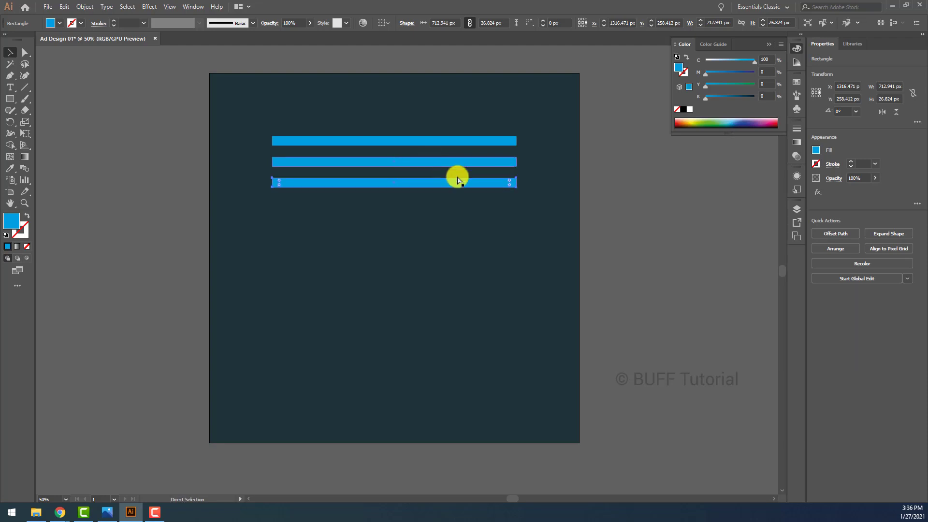
key(ctrl+d)
key(ctrl+d)
key(ctrl+d)
key(ctrl+d)
key(ctrl+d)
key(ctrl+d)
key(ctrl+d)
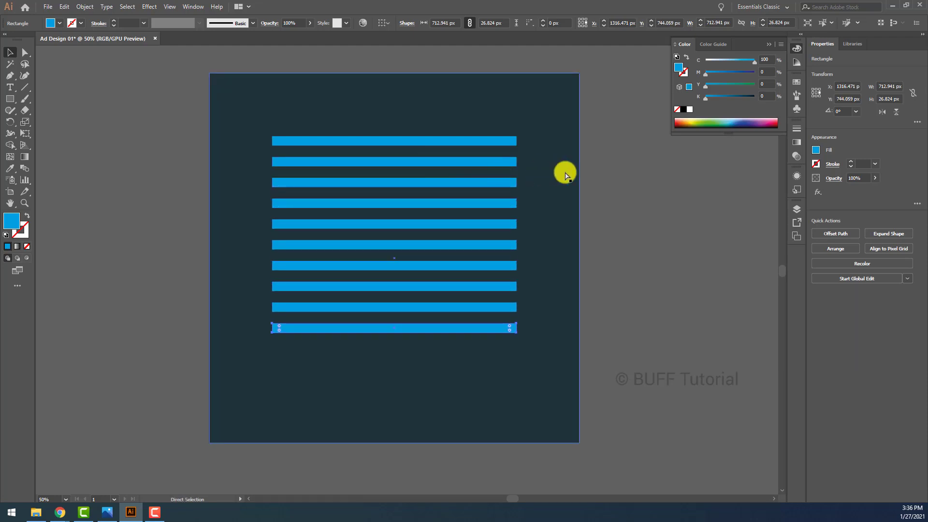
key(ctrl+d)
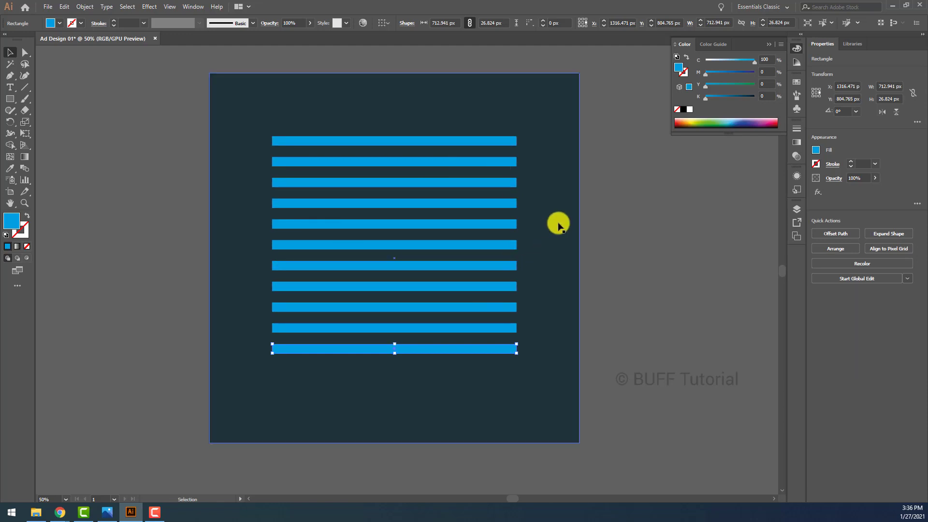
click(336, 104)
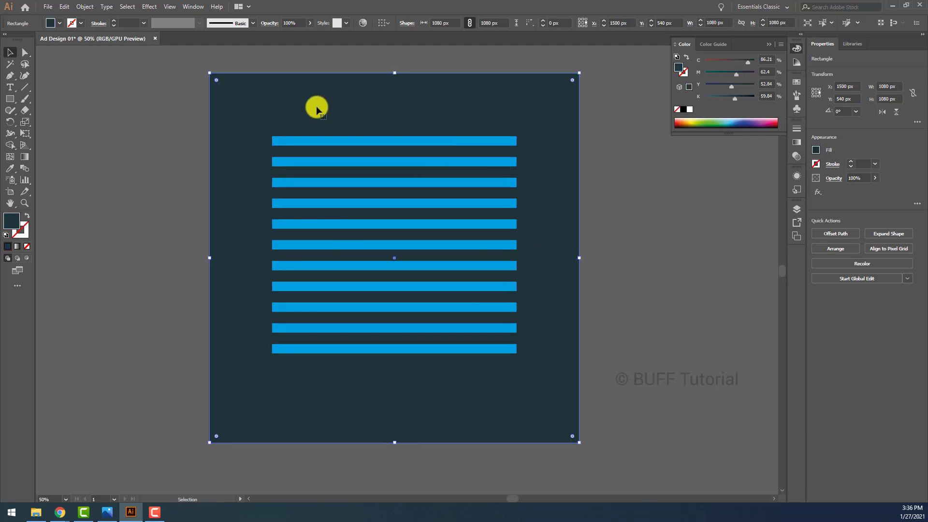
Step: Lock the navy background and group all eleven cyan stripes
click(85, 6)
mouse_move(96, 64)
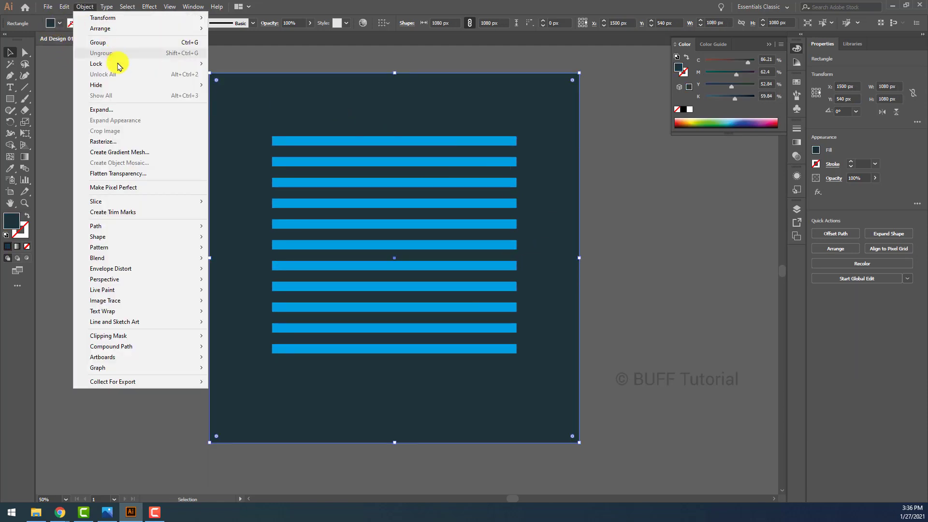
click(244, 67)
click(484, 182)
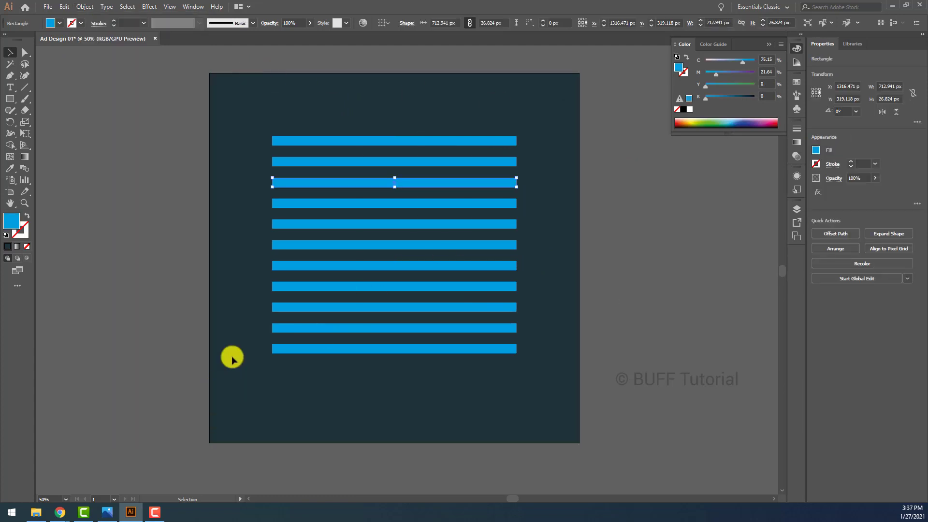
key(ctrl+a)
key(a)
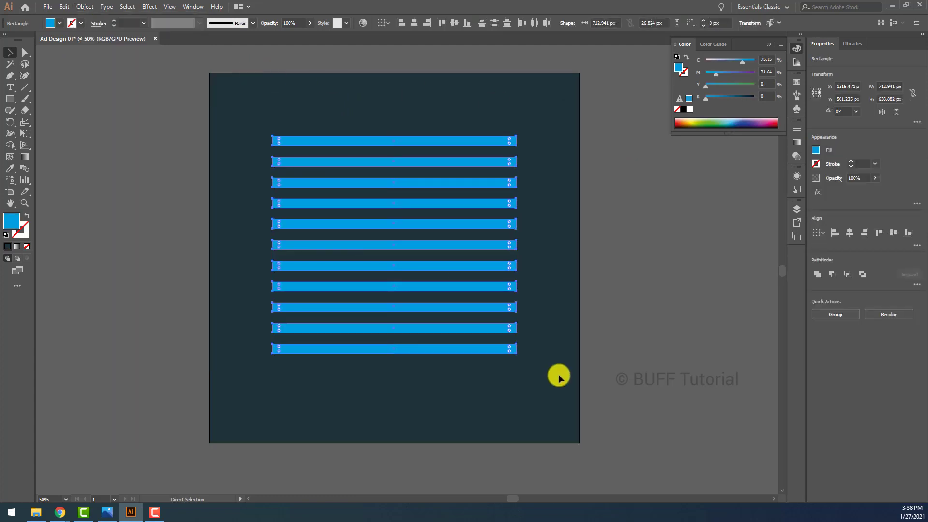
key(v)
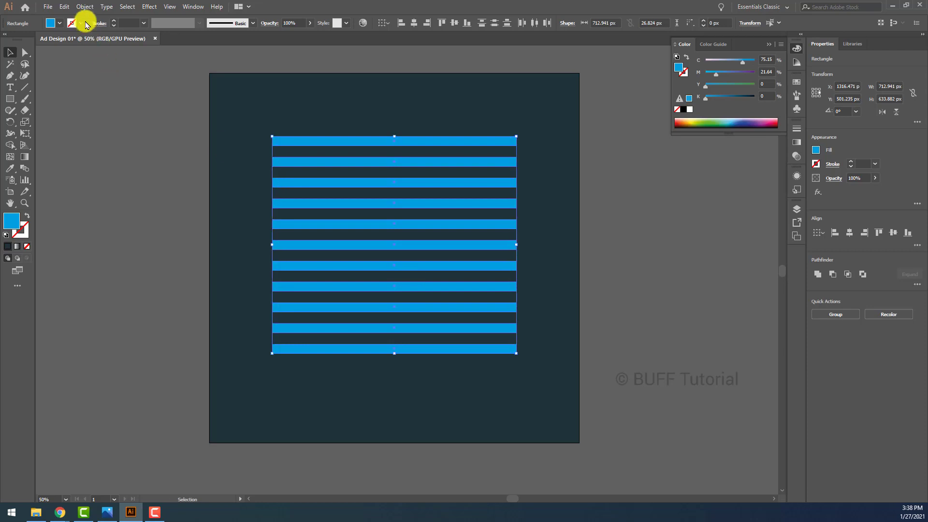
click(85, 6)
click(98, 43)
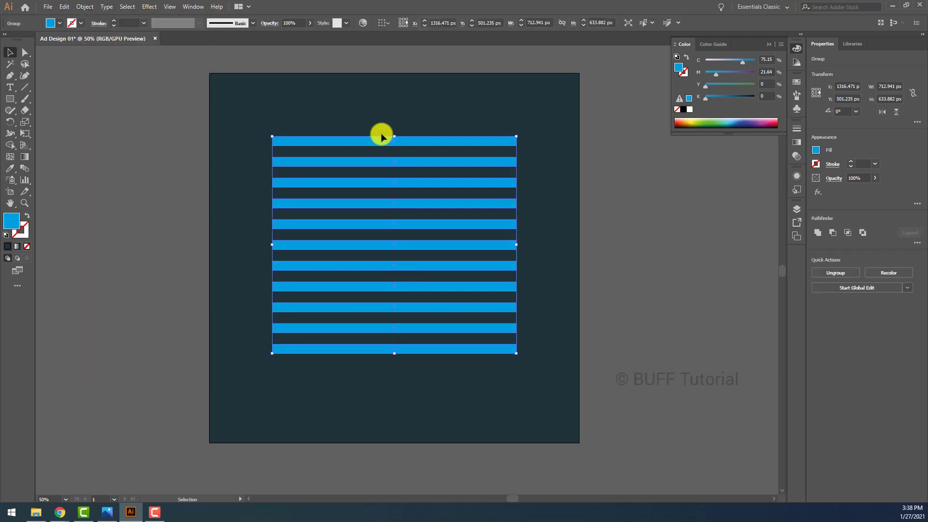
Step: Centre the stripe group vertically on the artboard at Y 540 px
click(384, 23)
click(401, 55)
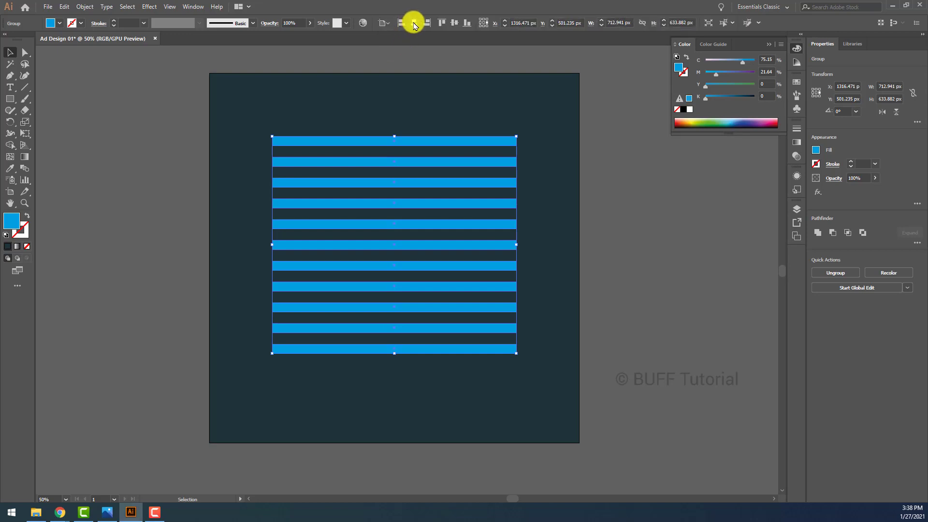
click(454, 22)
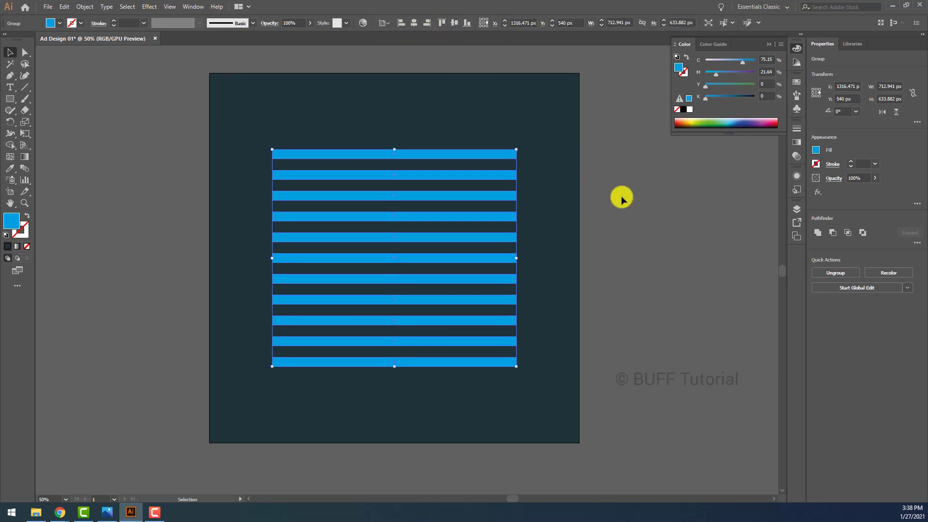
drag(11, 100, 44, 128)
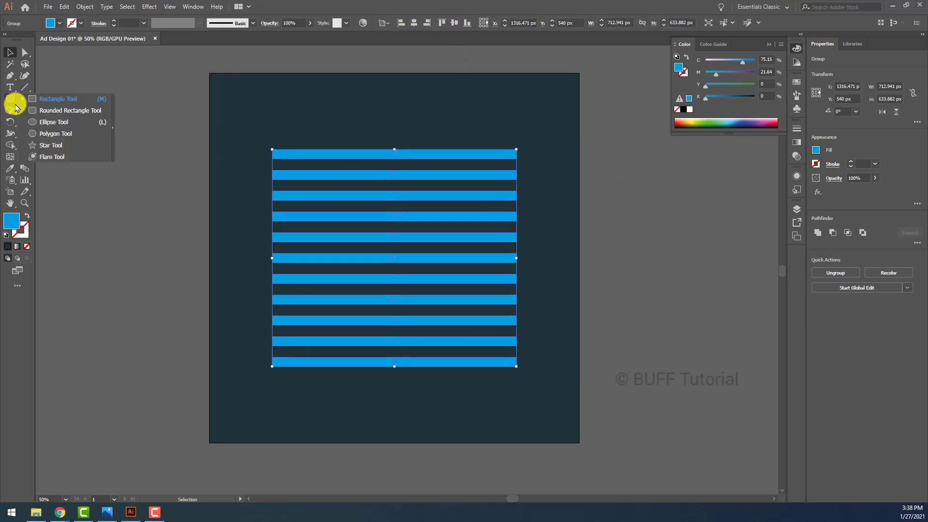
Step: Draw a circle over the stripes and fill it red
click(43, 128)
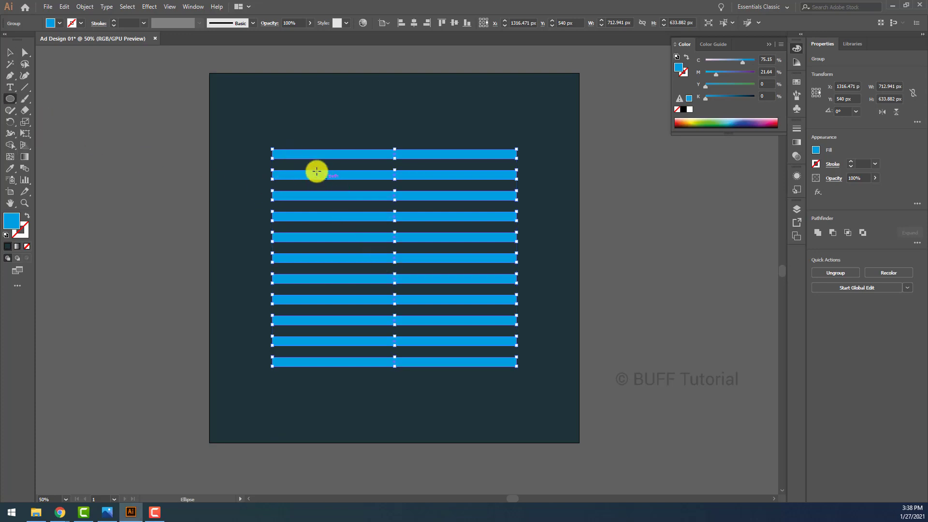
drag(288, 154, 460, 359)
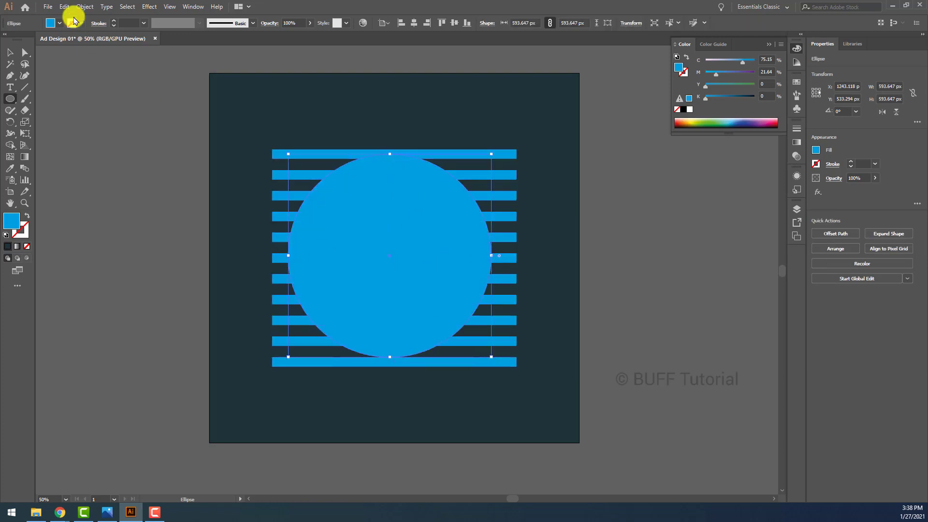
click(59, 22)
click(33, 40)
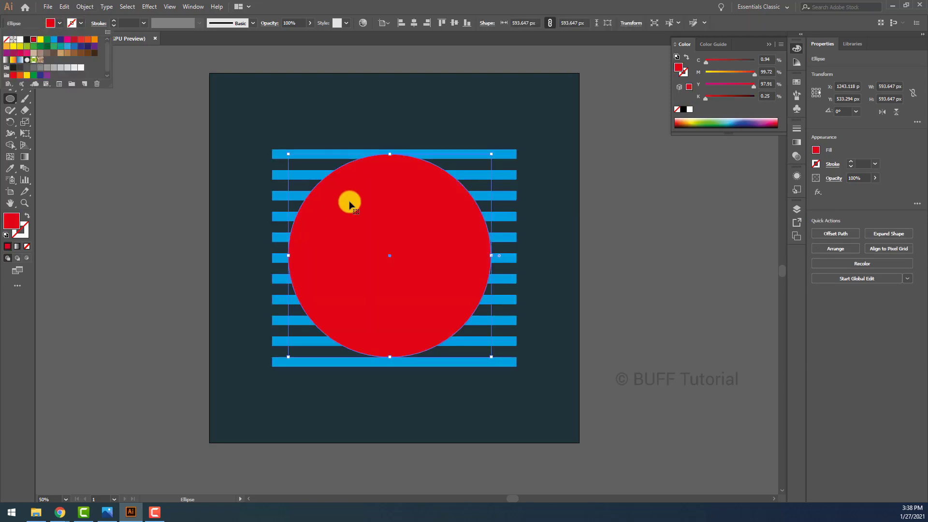
key(v)
Step: Centre the red circle horizontally over the stripes, enlarge it to 607.059 px, and select everything
shift+click(508, 157)
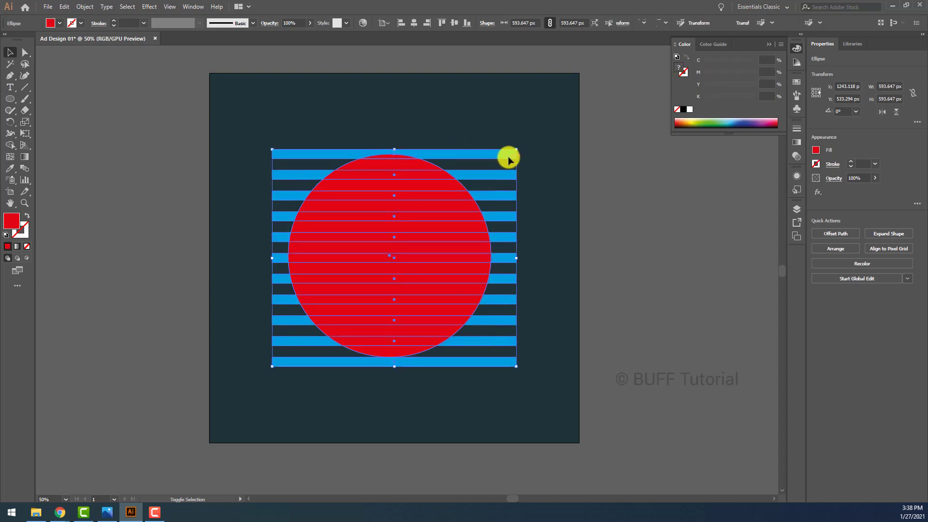
click(414, 23)
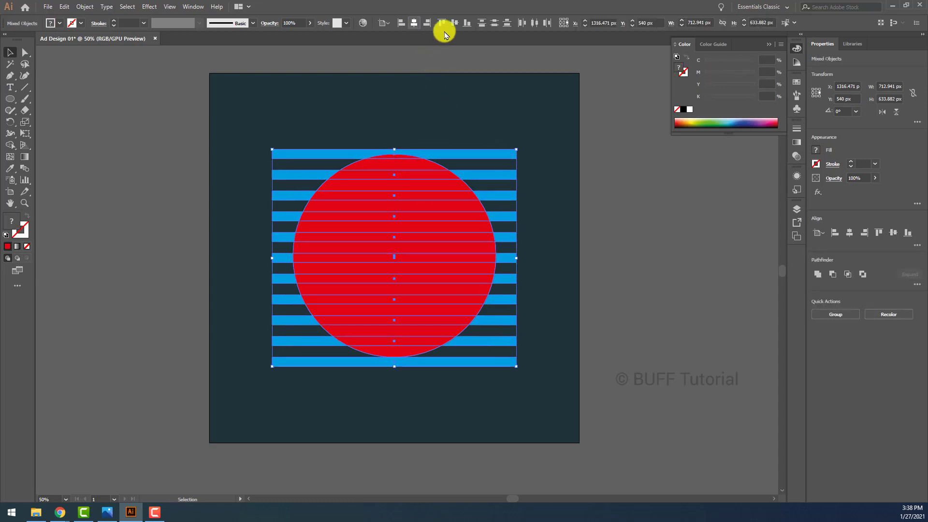
click(538, 130)
click(381, 287)
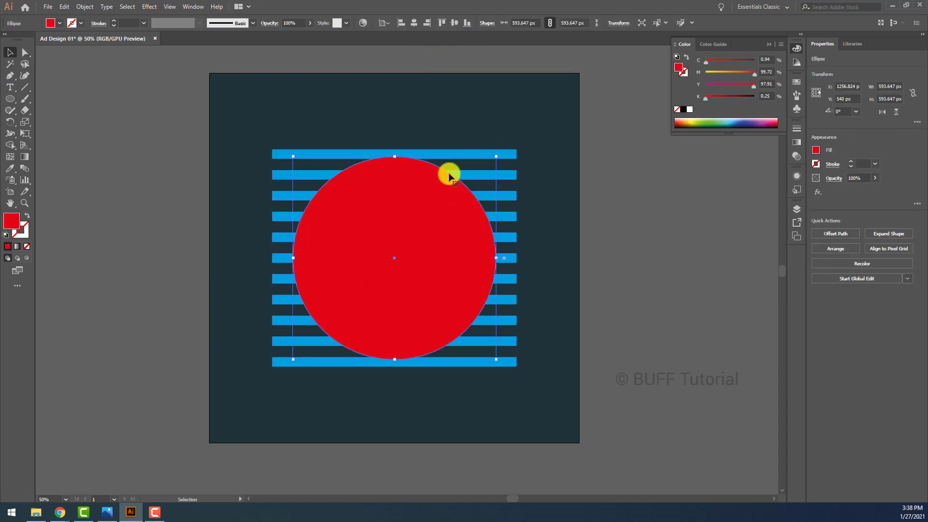
scroll(460, 165, up, 1)
drag(510, 154, 513, 152)
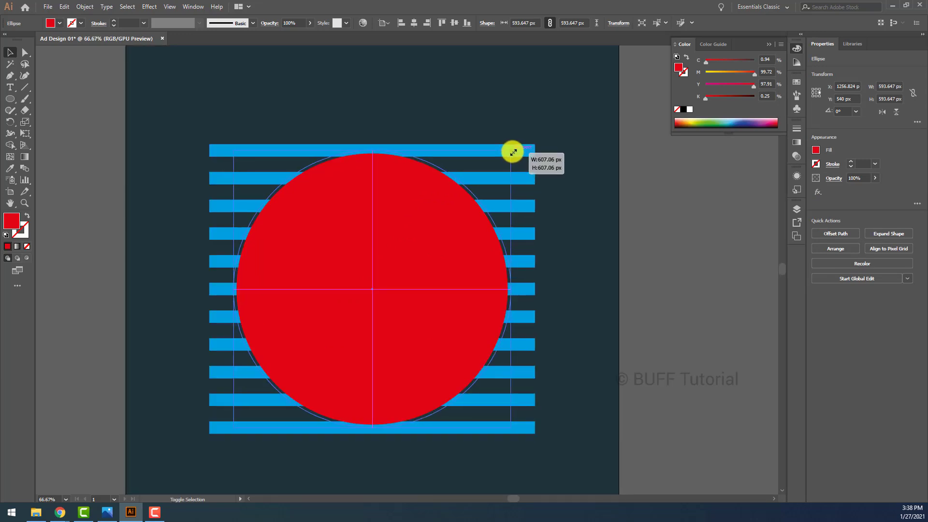
drag(513, 152, 513, 152)
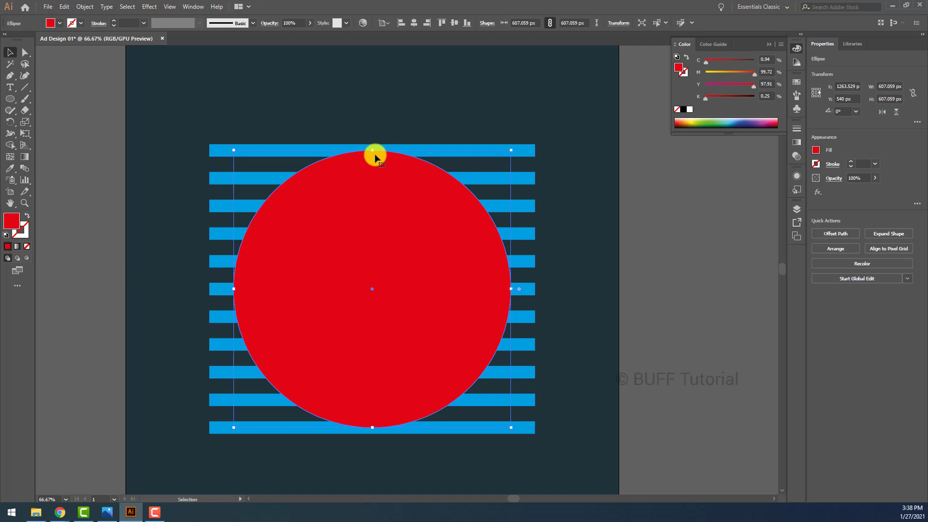
key(ctrl+a)
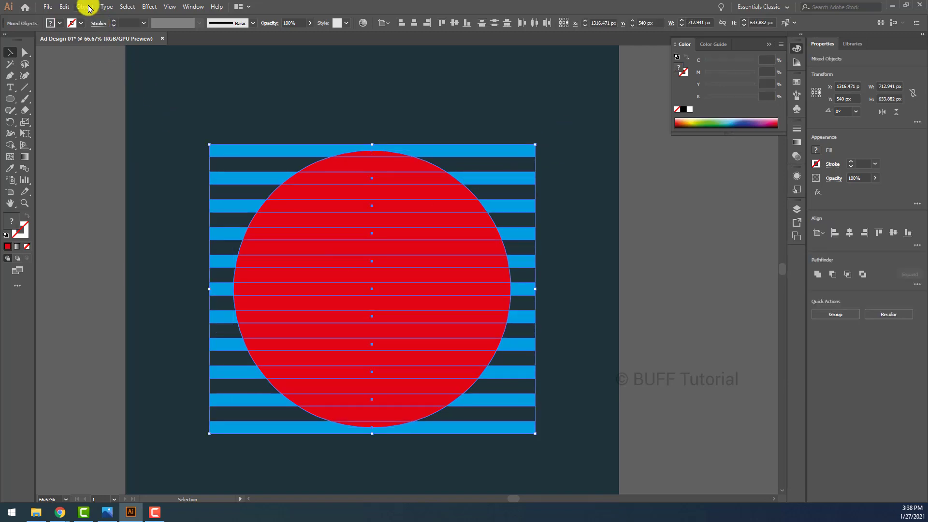
click(84, 6)
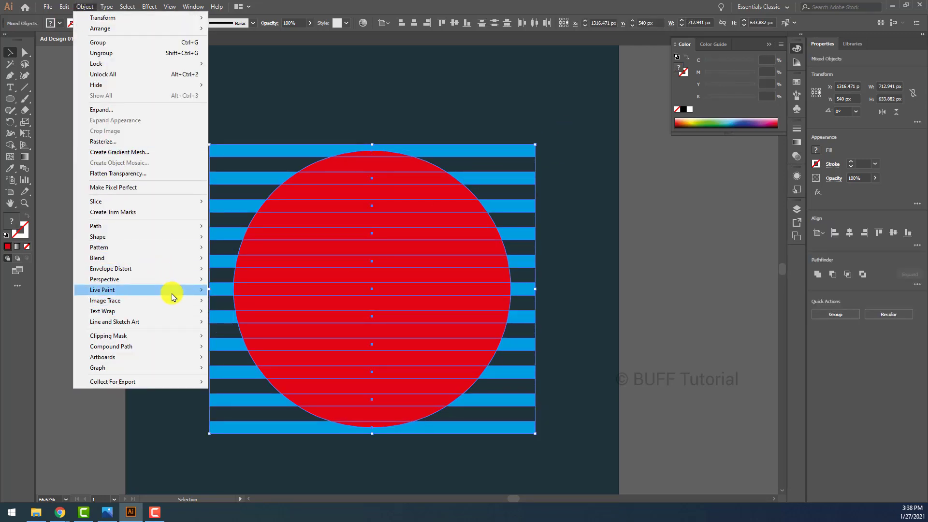
mouse_move(109, 336)
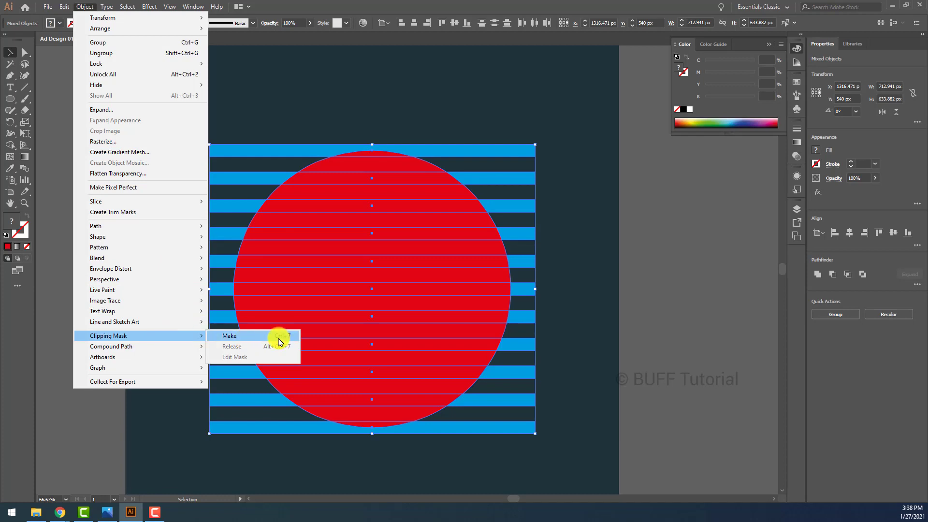
Step: Clip the cyan stripes to the circle with a clipping mask
click(280, 342)
scroll(592, 228, down, 1)
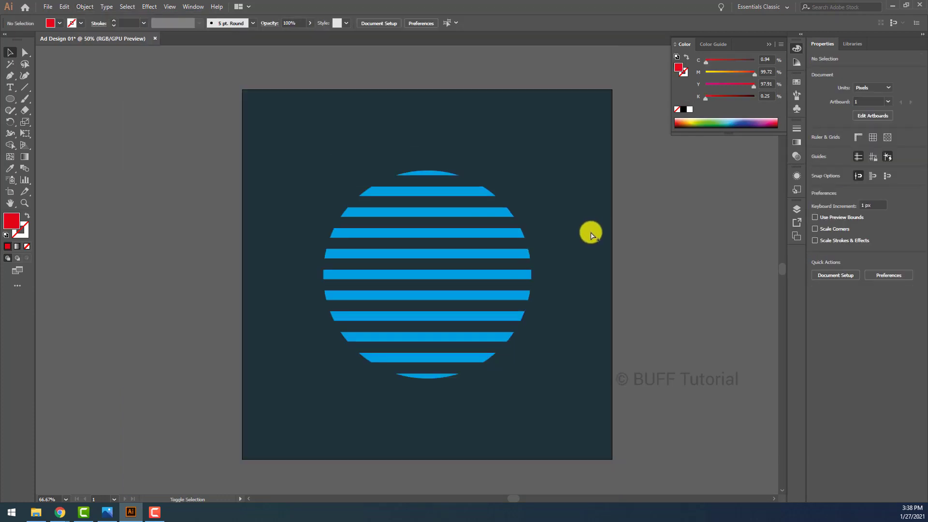
scroll(553, 228, down, 1)
scroll(523, 237, up, 1)
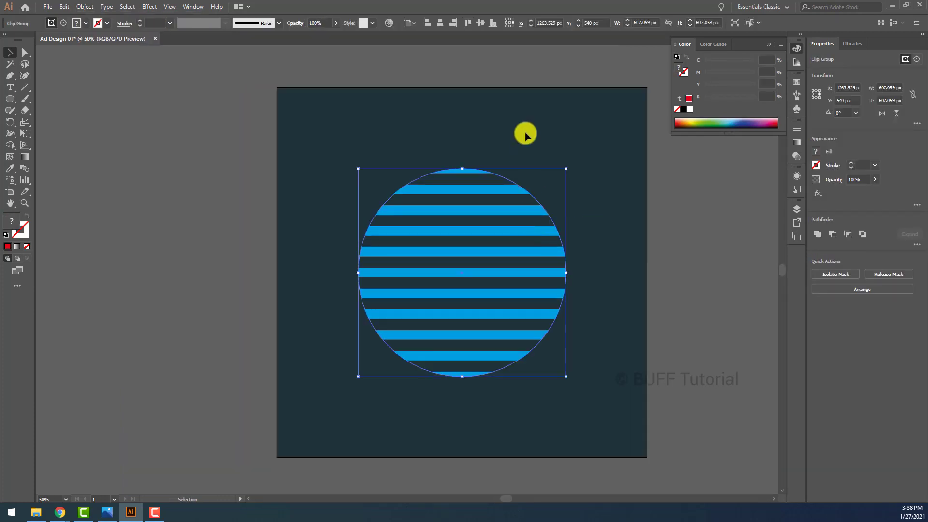
Step: Rotate the striped disc 45° so the stripes run diagonally
click(853, 114)
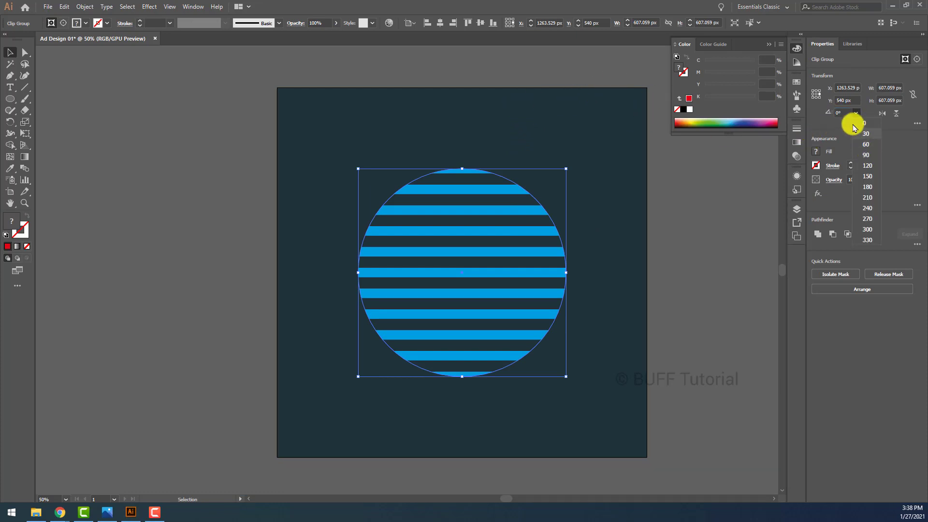
click(843, 113)
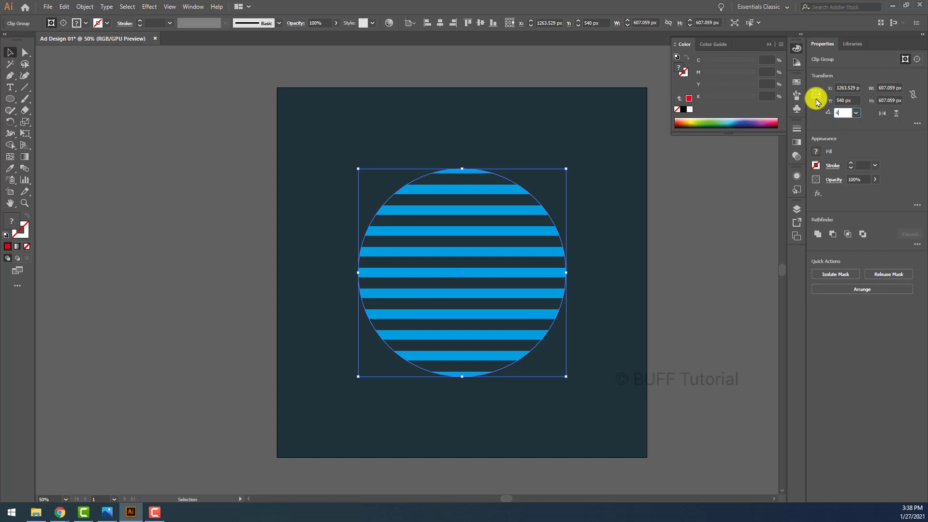
text(5)
key(Return)
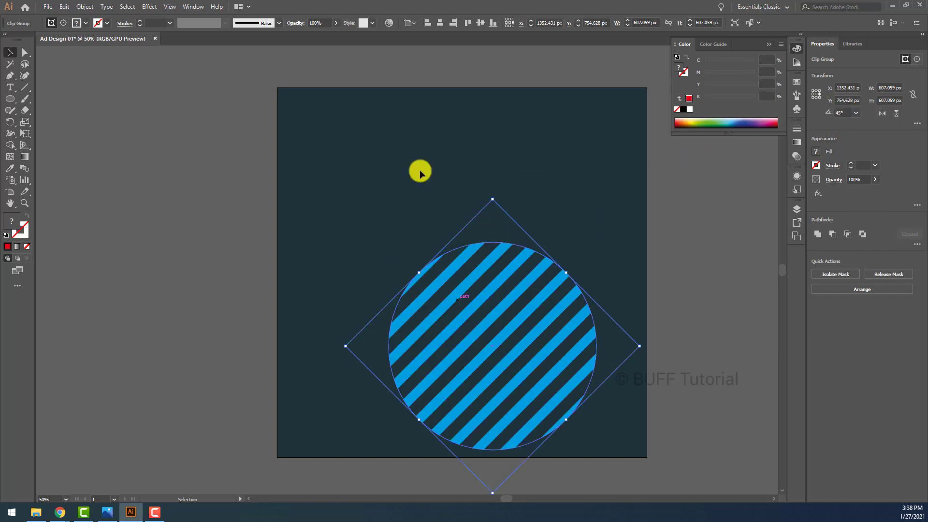
key(ctrl+z)
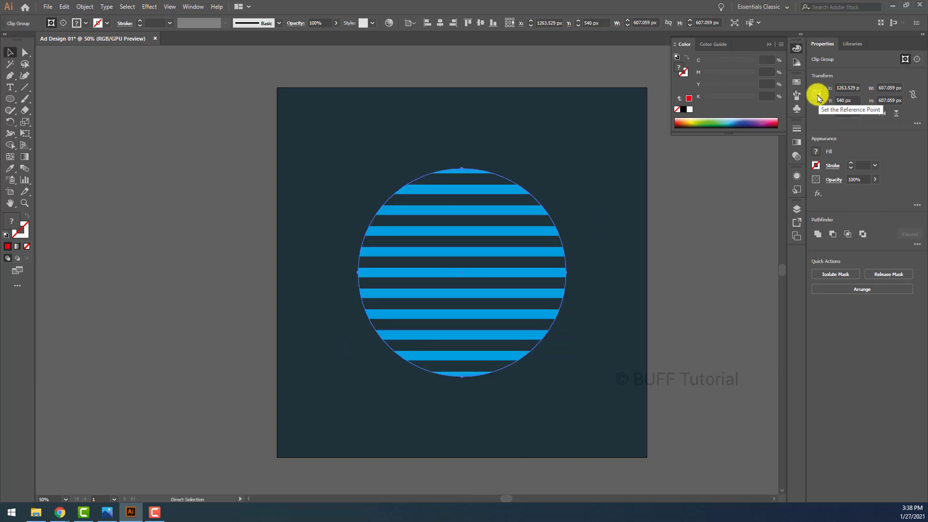
click(844, 112)
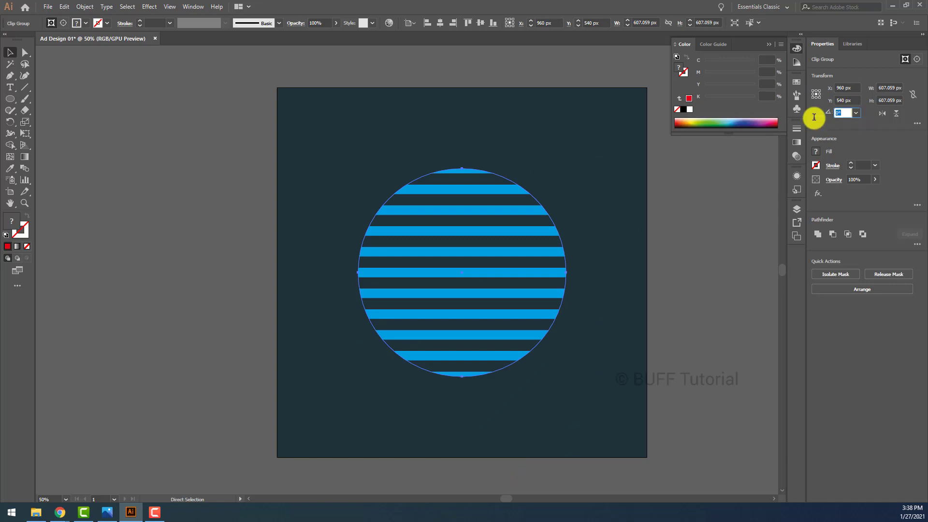
text(45)
key(Return)
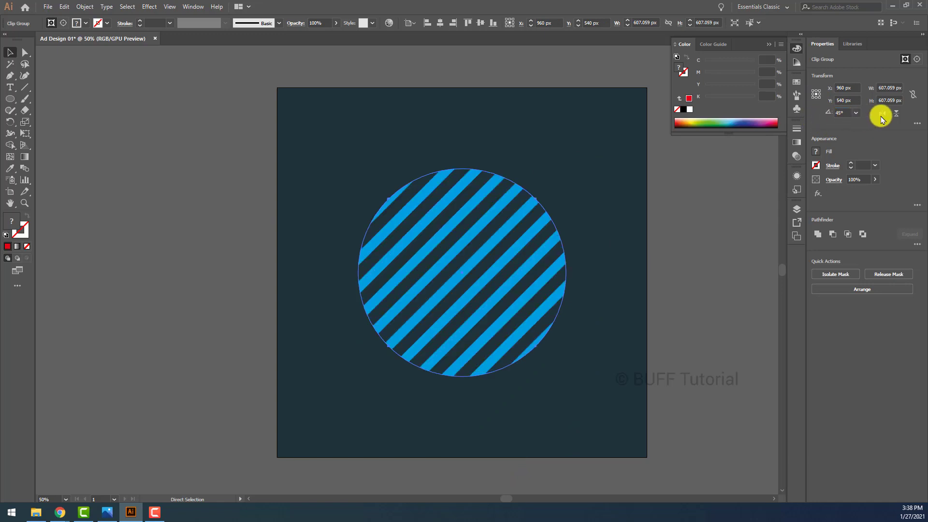
click(738, 277)
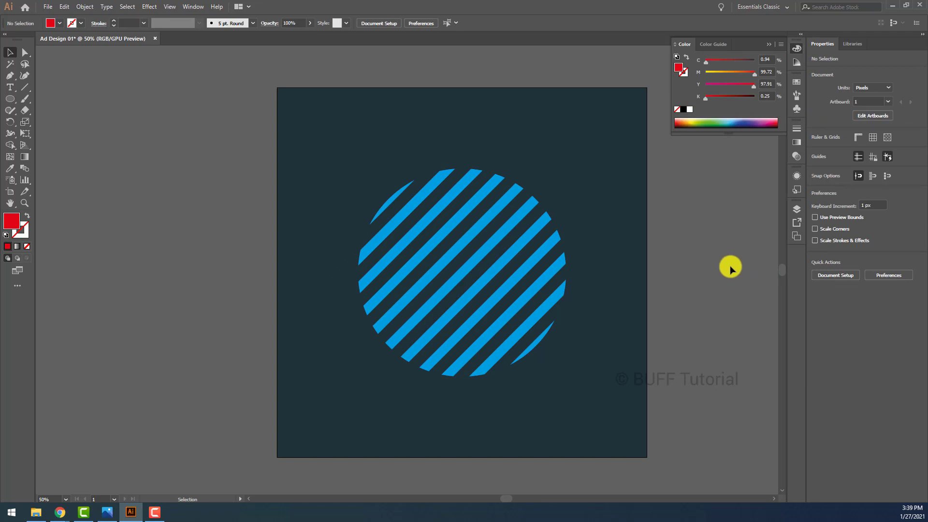
Step: Create a three-sided polygon (triangle) with the Polygon tool
click(10, 98)
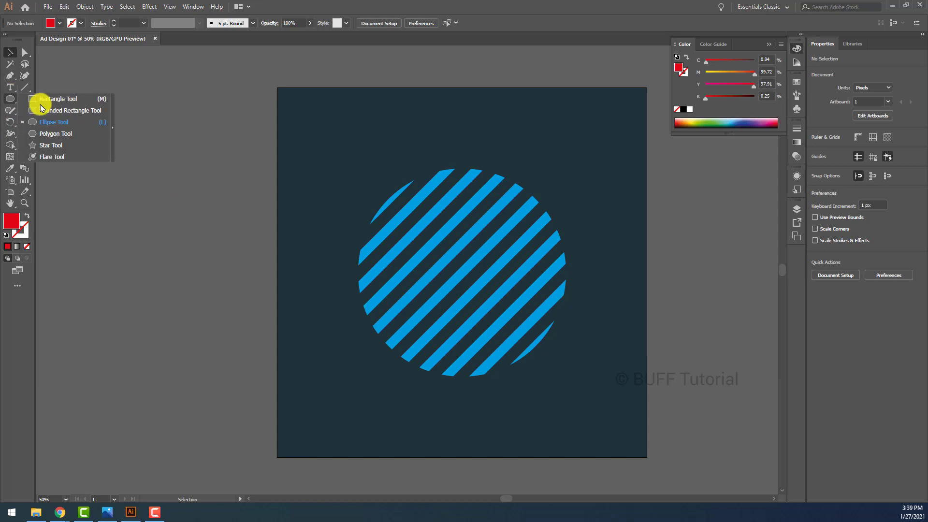
click(63, 134)
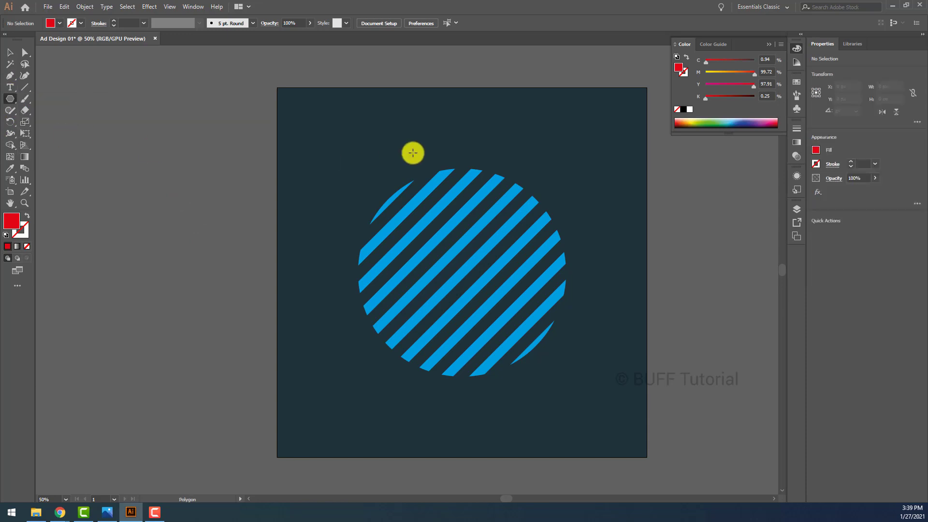
click(421, 152)
text(3)
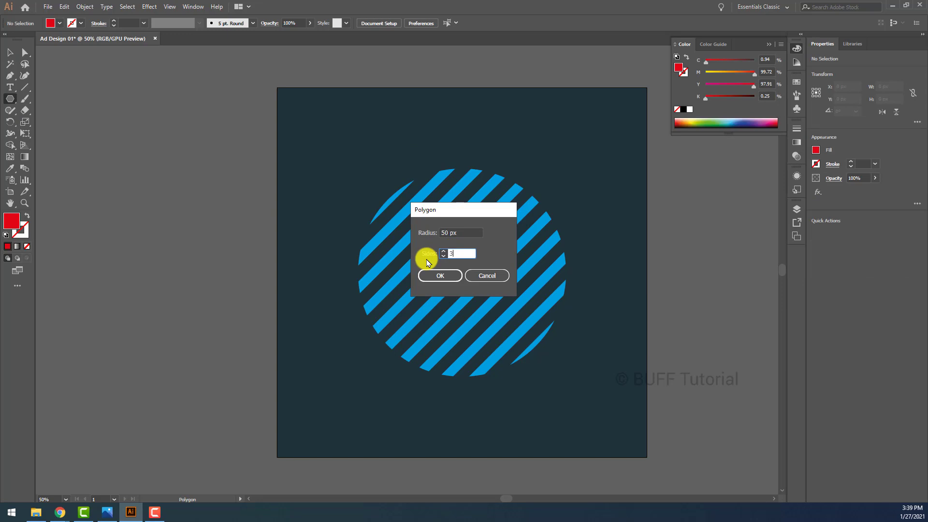
key(Return)
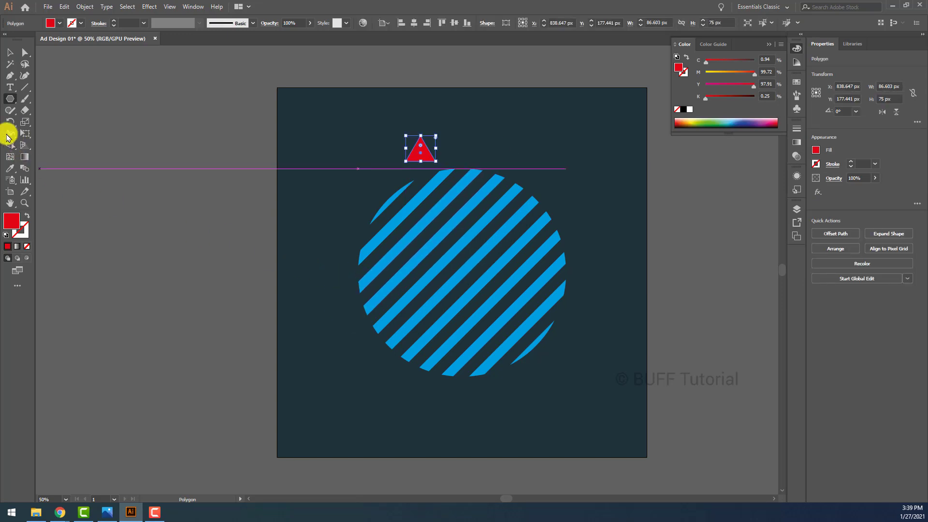
Step: Scale the triangle to about 647.941 × 561.134 px and position it over the striped disc
click(10, 53)
mouse_move(436, 161)
mouse_down()
mouse_move(610, 372)
mouse_move(662, 361)
mouse_up()
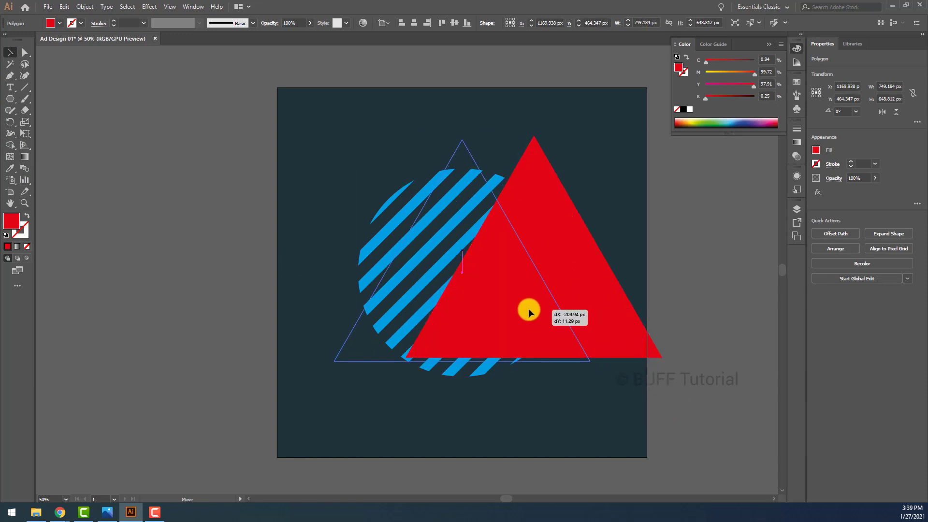
drag(575, 316, 529, 307)
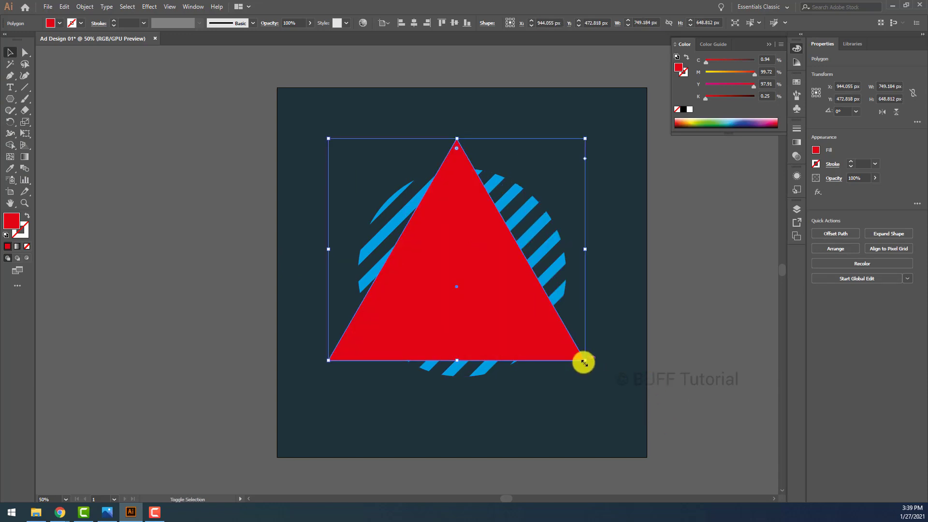
drag(584, 363, 566, 343)
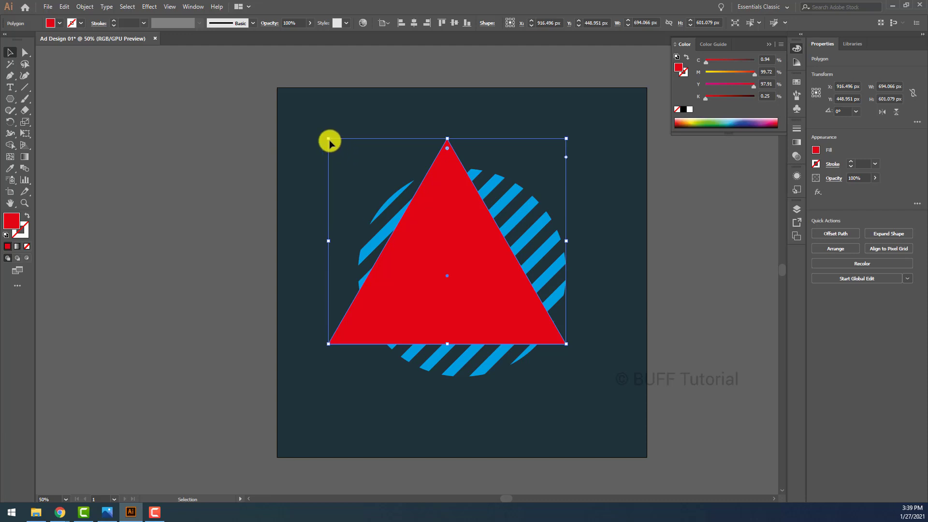
drag(329, 138, 345, 152)
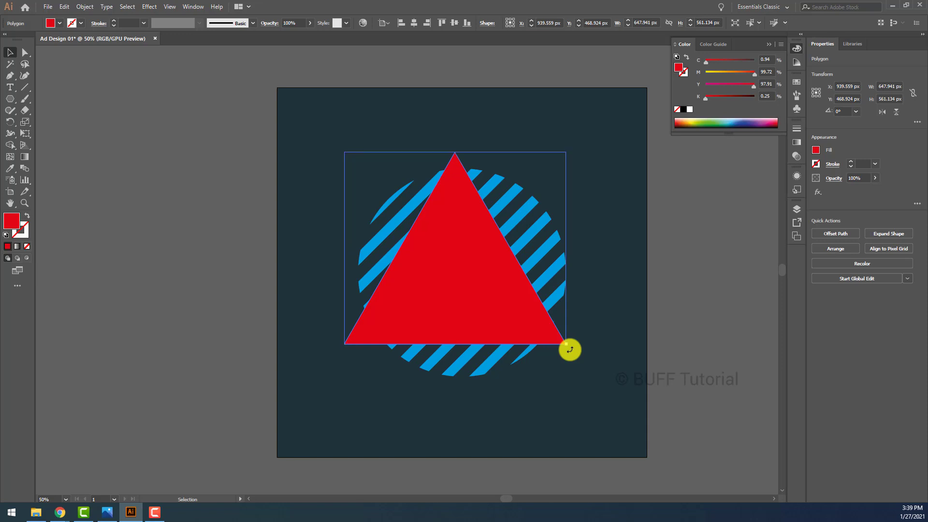
Step: Tilt the triangle 10.82° and enlarge it to 725.701 × 697.825 px
drag(570, 350, 576, 322)
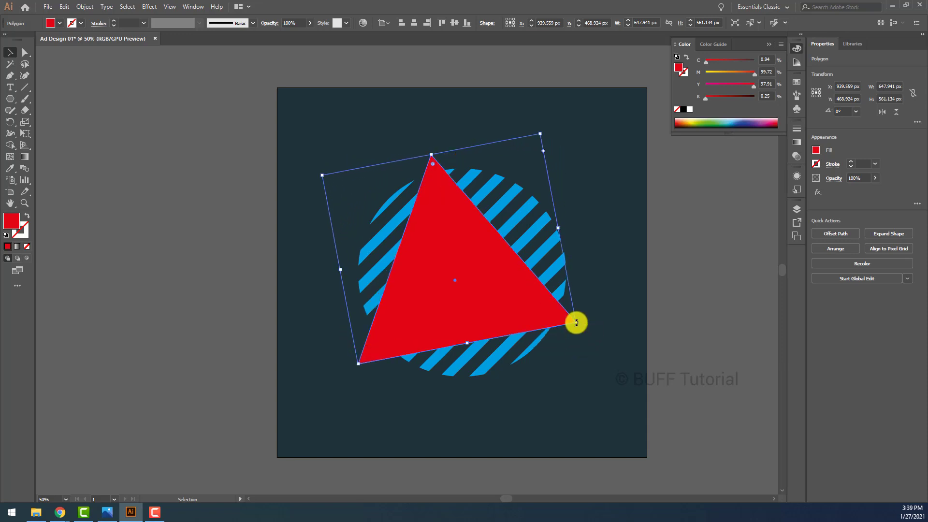
drag(490, 301, 494, 298)
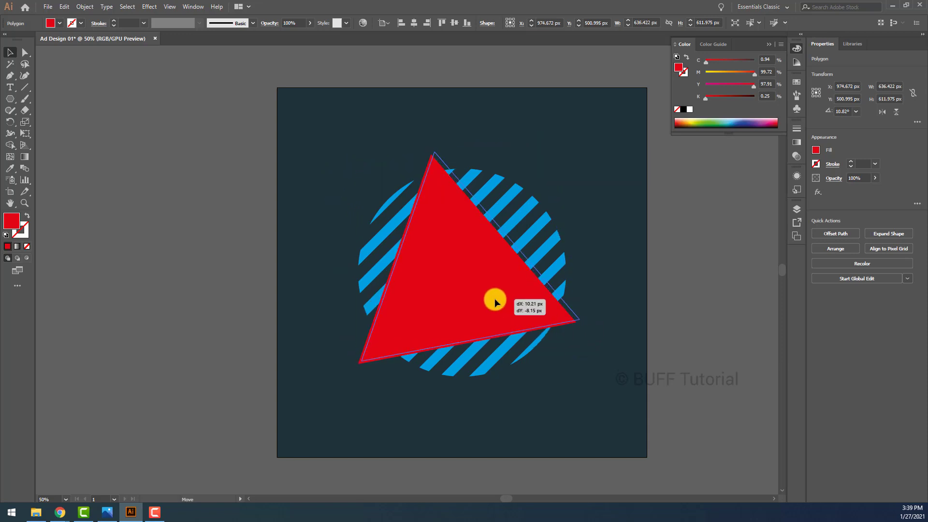
drag(575, 321, 579, 322)
click(579, 322)
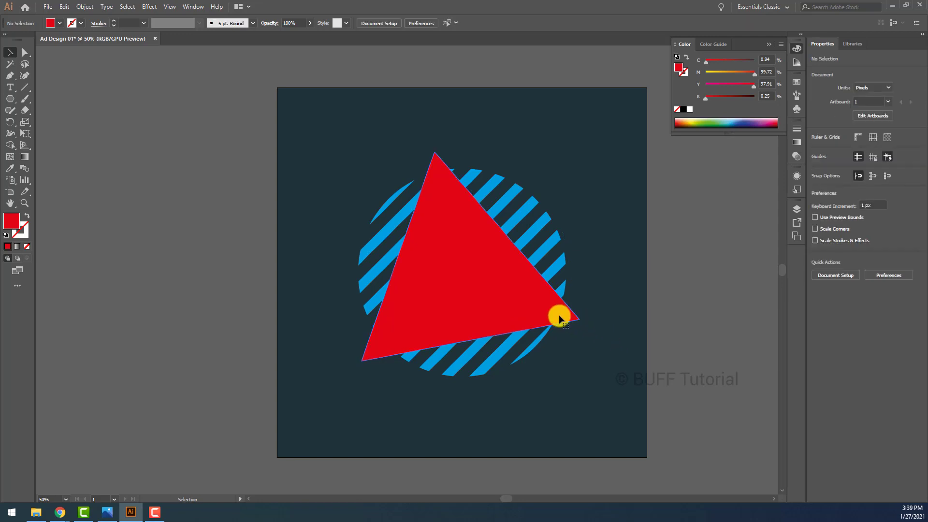
click(576, 313)
click(573, 320)
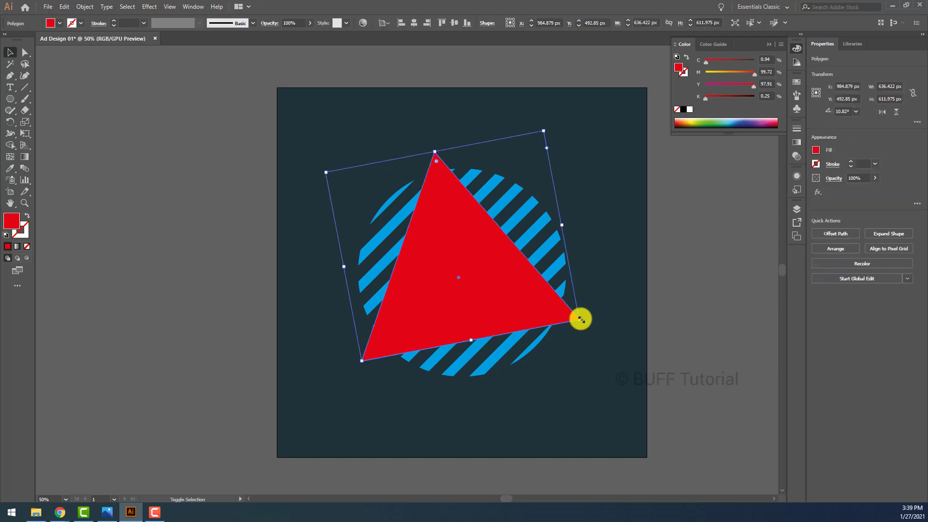
mouse_move(580, 317)
mouse_down()
mouse_move(554, 310)
mouse_move(602, 337)
mouse_up()
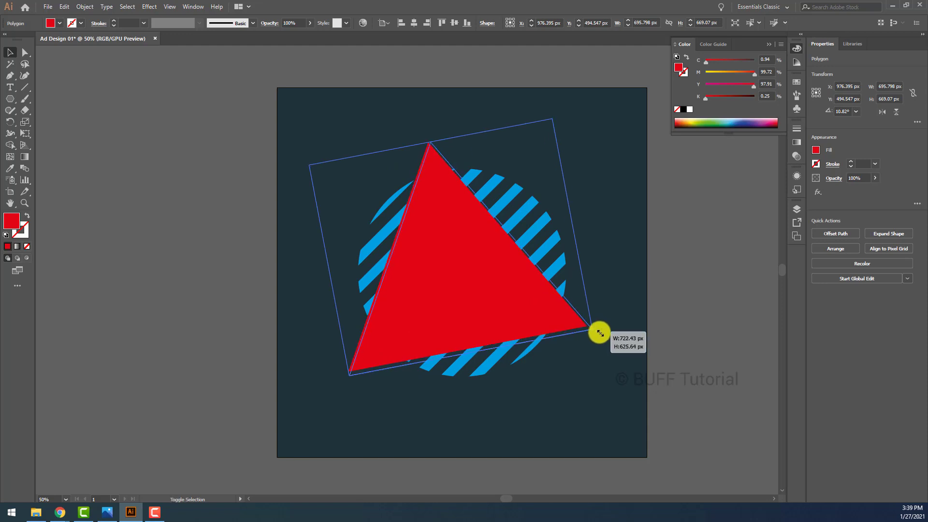
drag(503, 286, 511, 289)
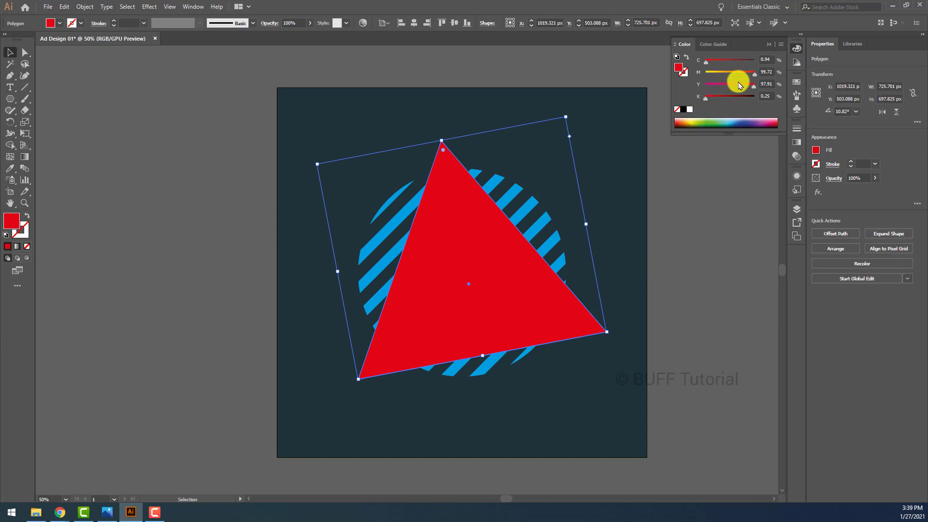
Step: Recolour the triangle magenta (M 100) and Alt-drag an offset copy
drag(749, 71, 680, 73)
drag(753, 84, 676, 83)
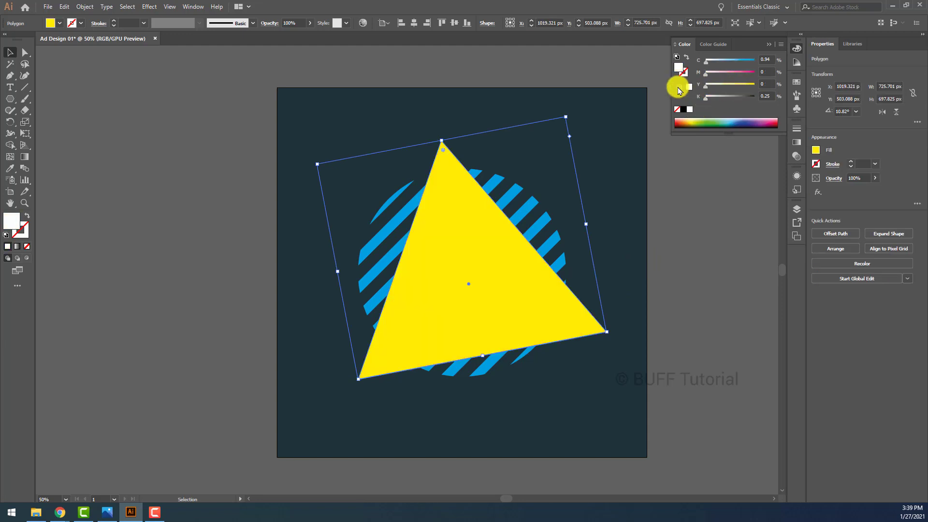
click(757, 76)
click(696, 253)
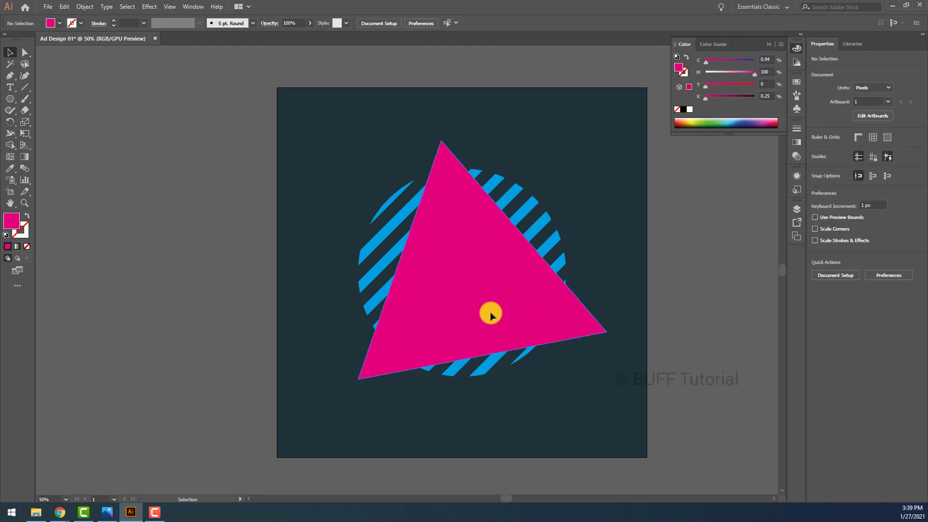
mouse_move(490, 310)
mouse_down()
mouse_move(487, 300)
mouse_move(498, 303)
mouse_move(479, 255)
mouse_up()
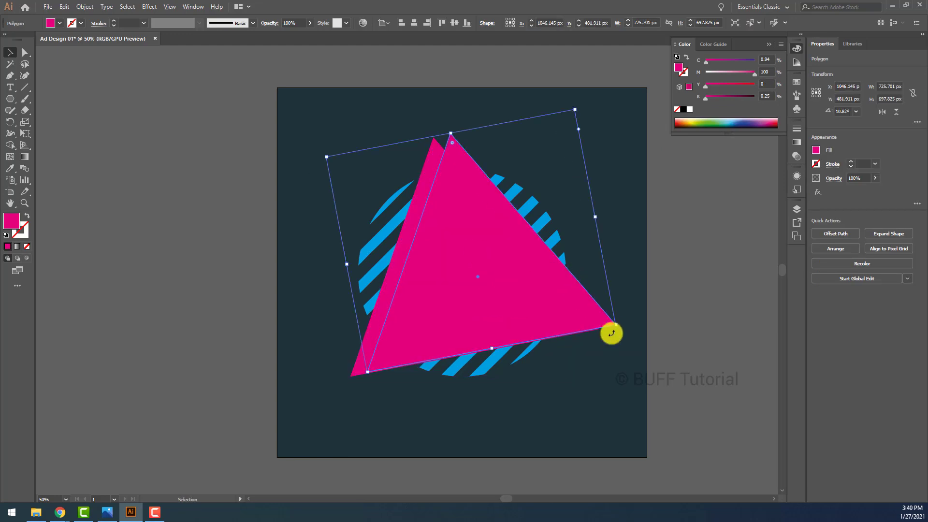
Step: Fill the triangle copy near-black (K 100) and turn it nearly upright at 358.02°
drag(708, 99, 793, 98)
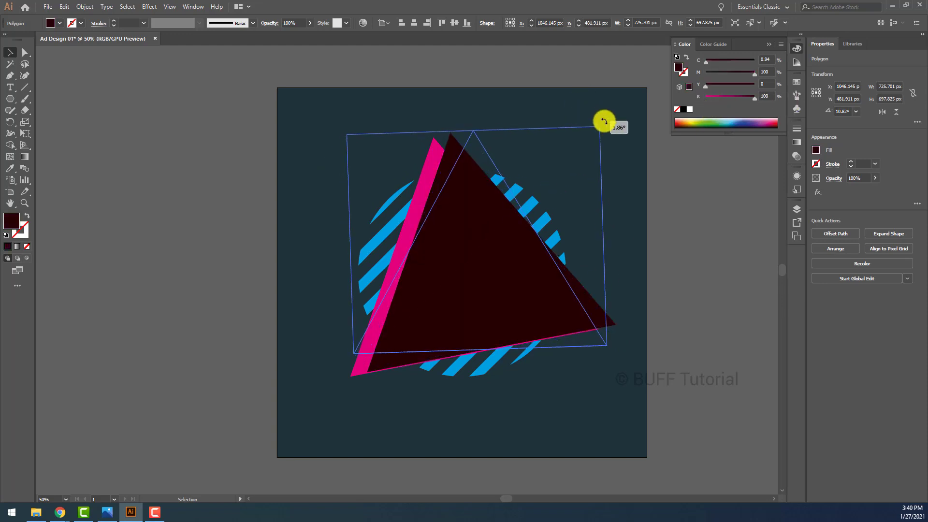
drag(586, 109, 602, 126)
drag(507, 230, 495, 225)
drag(527, 299, 526, 297)
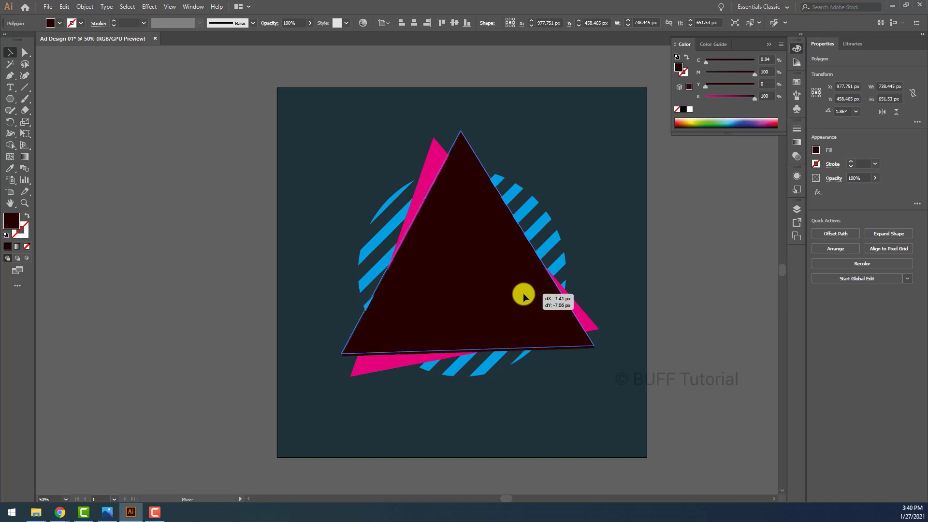
drag(599, 350, 595, 356)
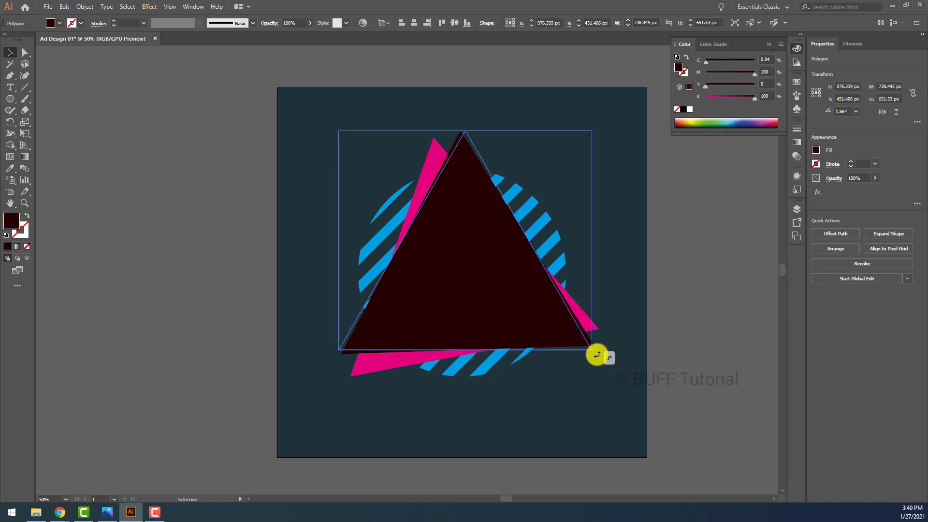
drag(533, 319, 523, 318)
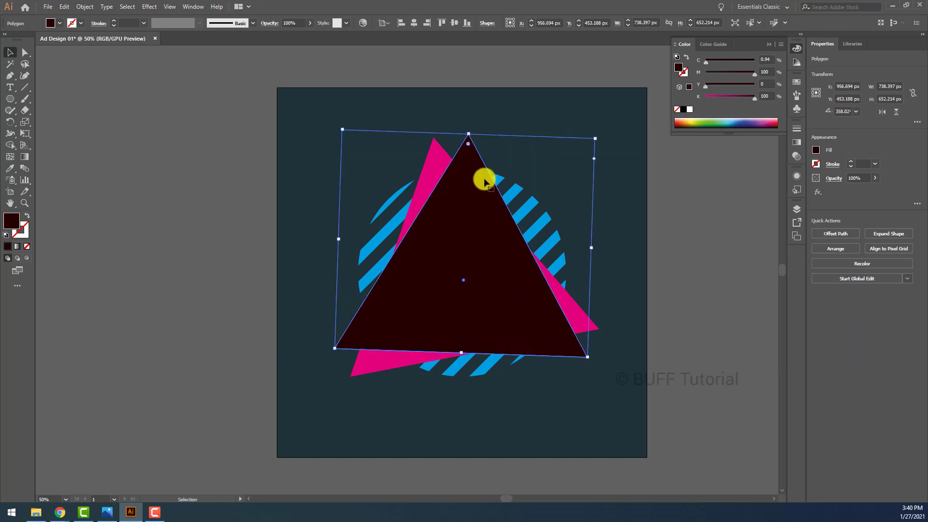
click(680, 240)
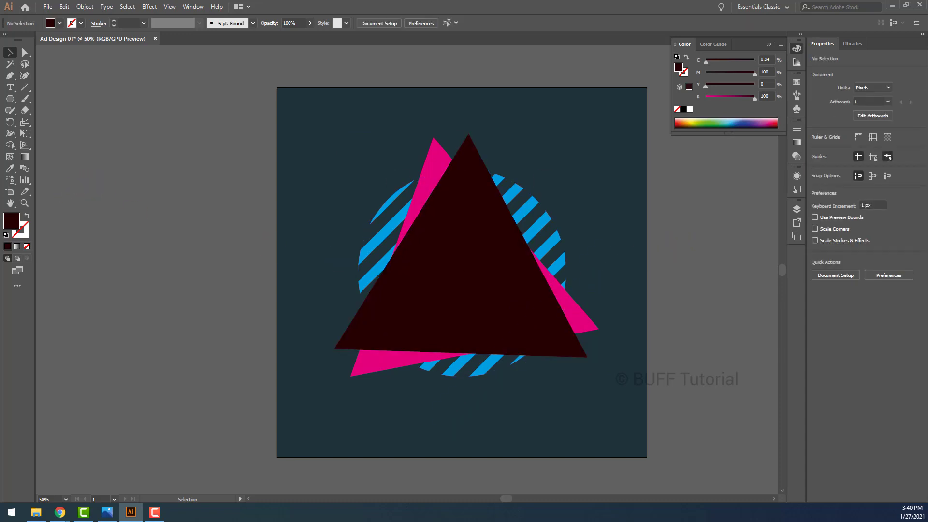
Step: Place the graffiti-wall model photo onto the artboard and move it slightly up
click(49, 7)
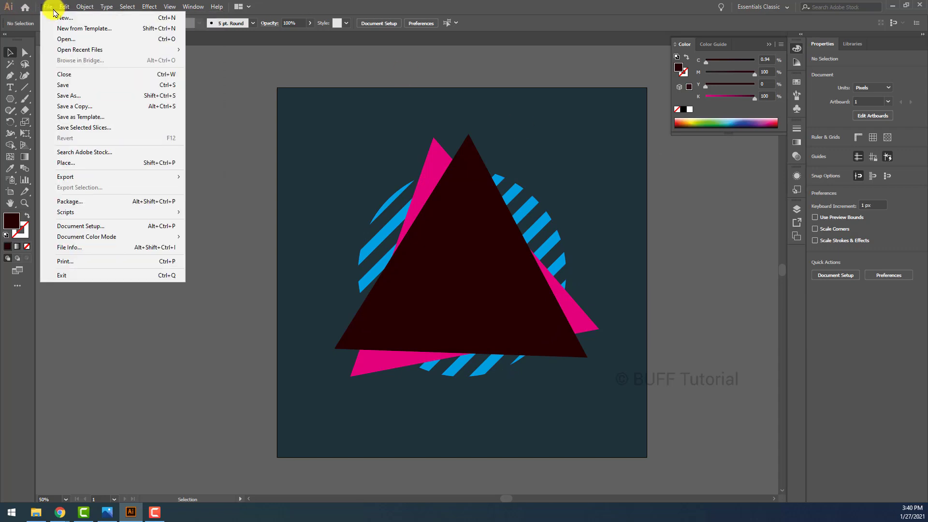
click(93, 164)
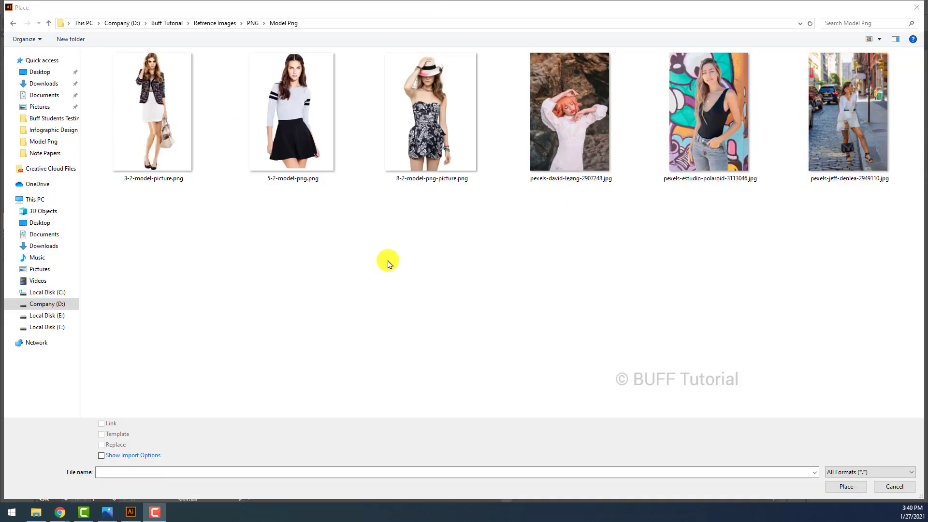
click(726, 121)
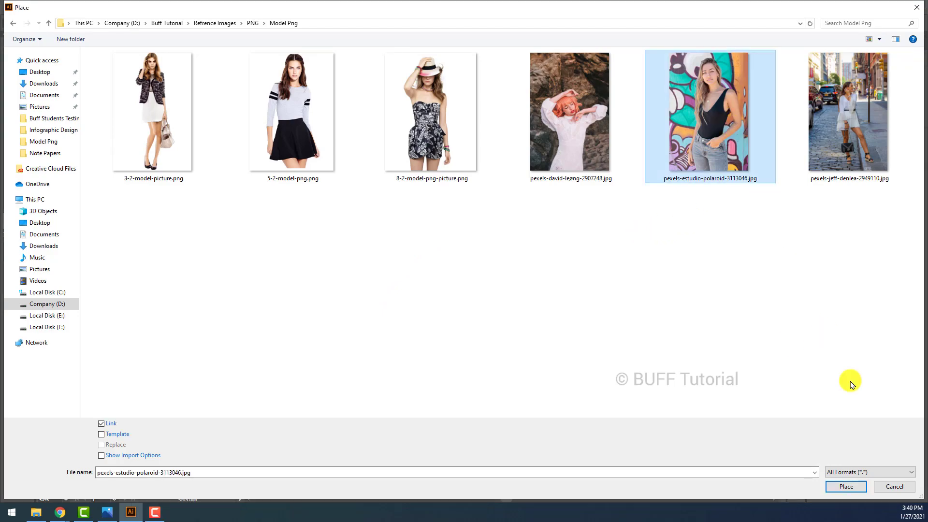
click(850, 487)
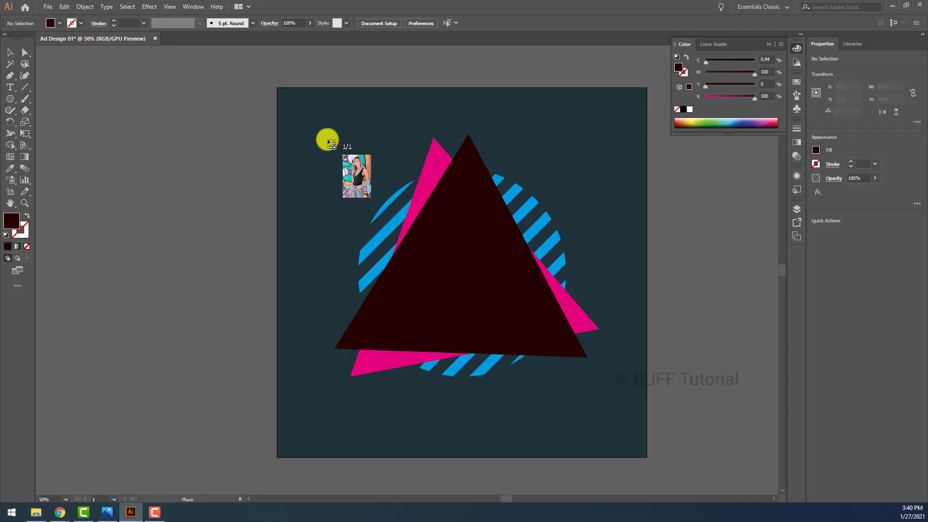
mouse_move(318, 124)
mouse_down()
mouse_move(670, 429)
mouse_move(736, 471)
mouse_up()
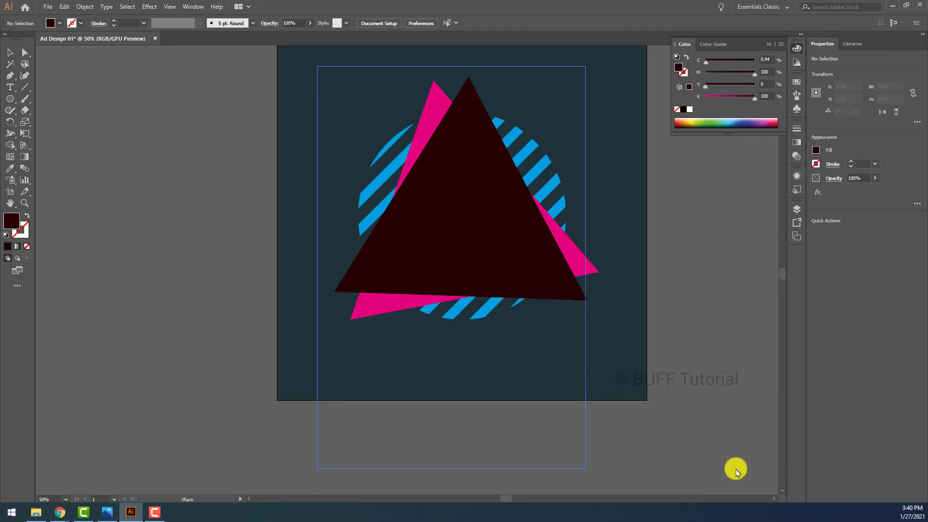
drag(735, 472, 740, 472)
drag(522, 234, 525, 196)
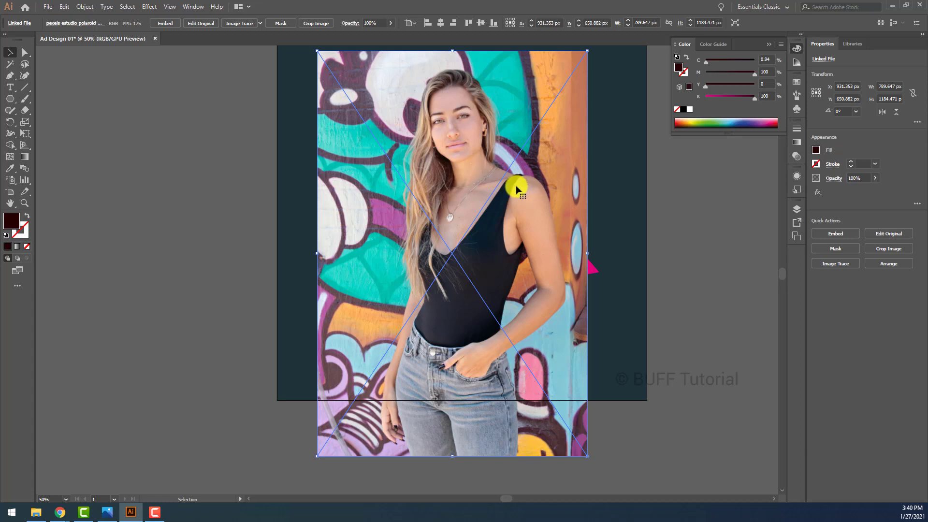
Step: Embed the linked graffiti photo and move it beside the triangle
click(165, 25)
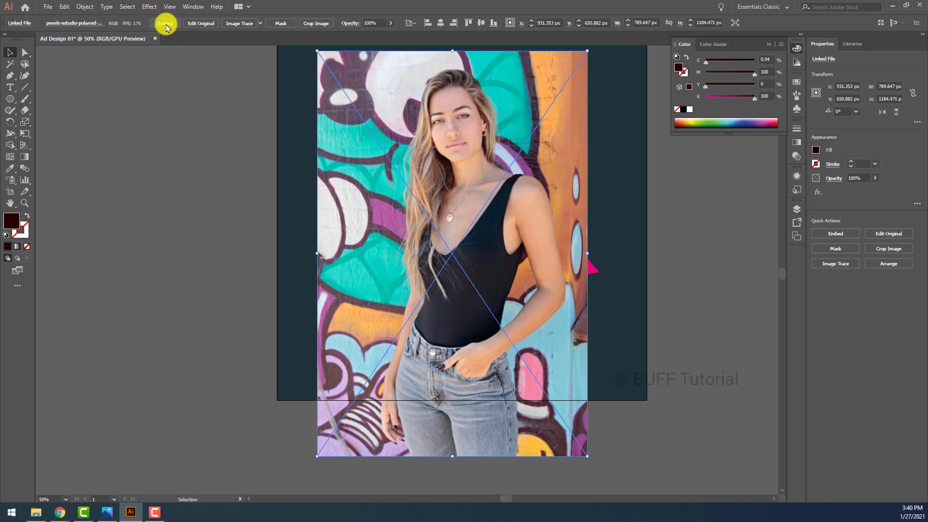
click(166, 25)
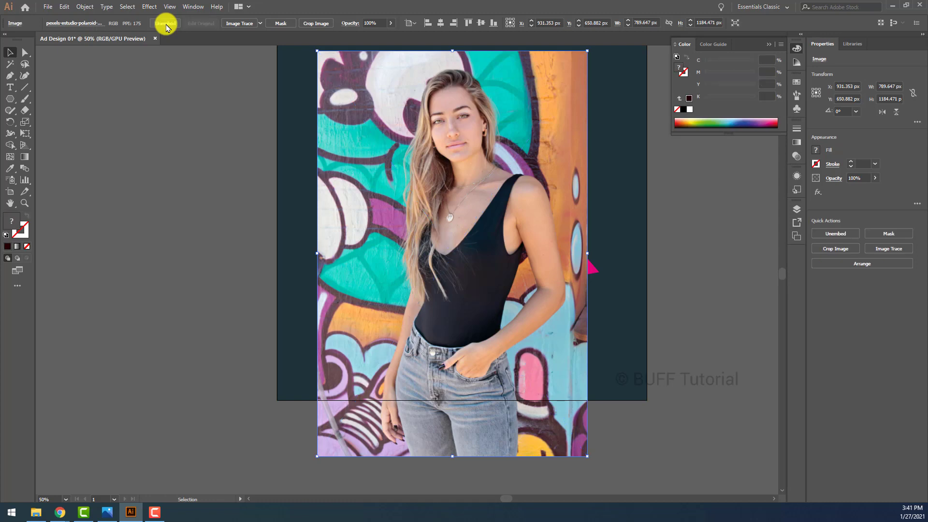
scroll(529, 216, down, 1)
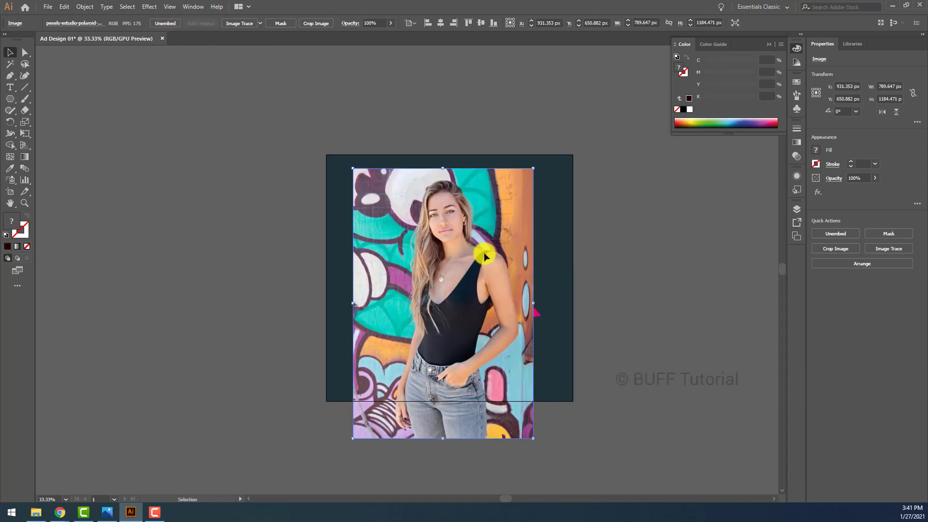
drag(483, 253, 598, 237)
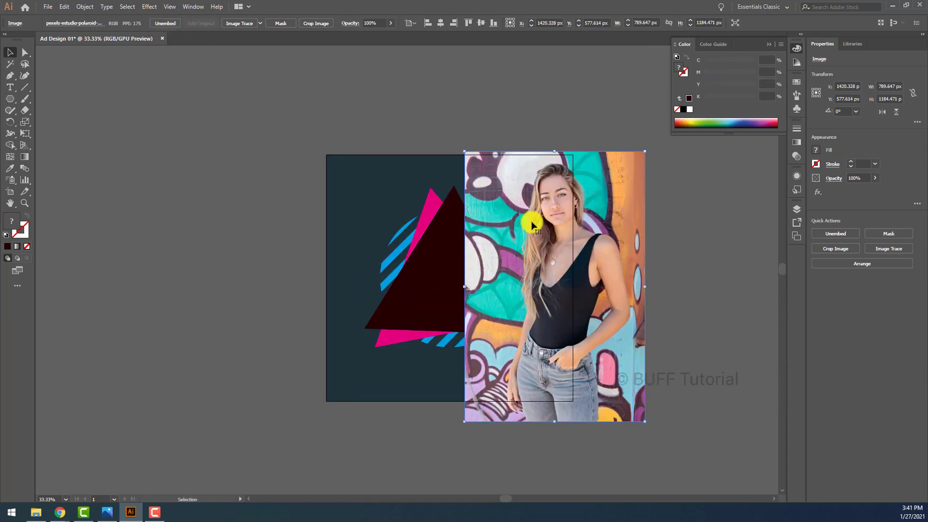
drag(532, 223, 514, 226)
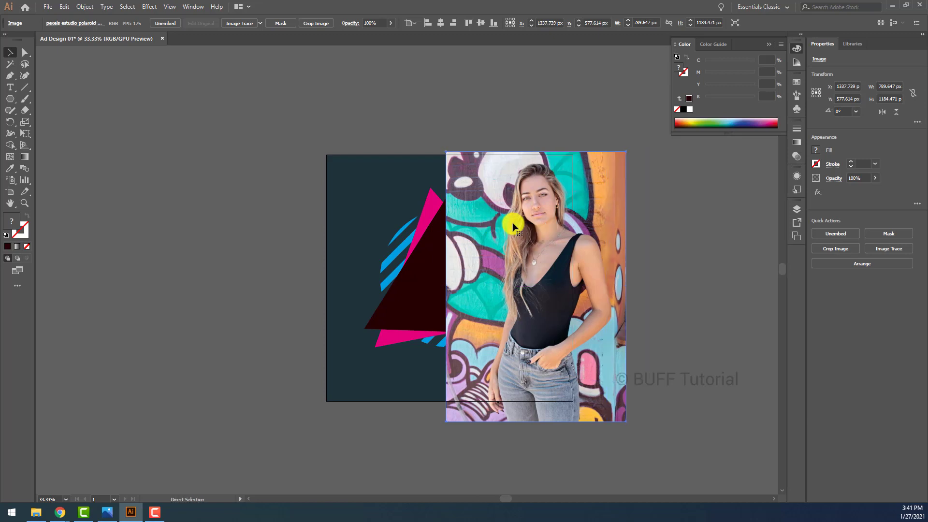
Step: Send the photo behind the dark triangle, scale it to 774.963 × 1162.445 px, then delete it
key(ctrl+bracketleft)
drag(513, 222, 468, 229)
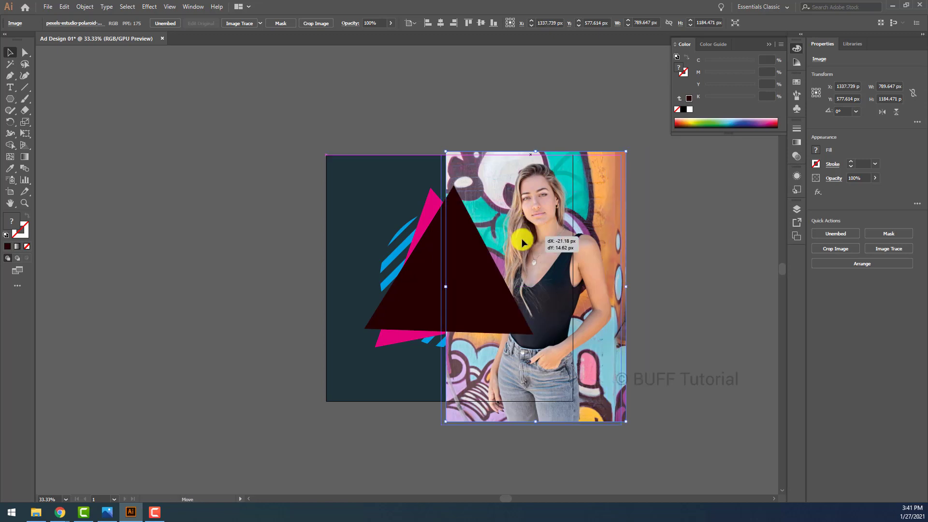
mouse_move(518, 211)
mouse_down()
mouse_move(501, 214)
mouse_move(507, 227)
mouse_up()
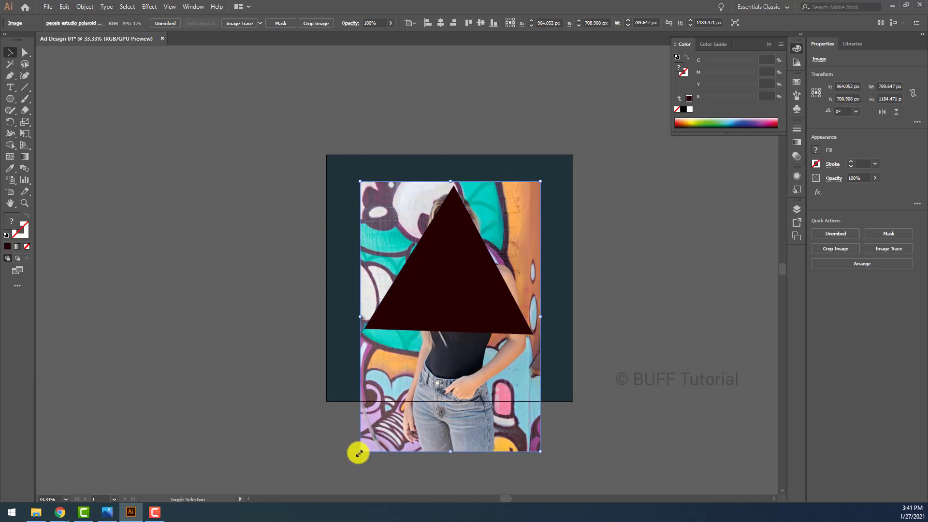
drag(542, 453, 539, 448)
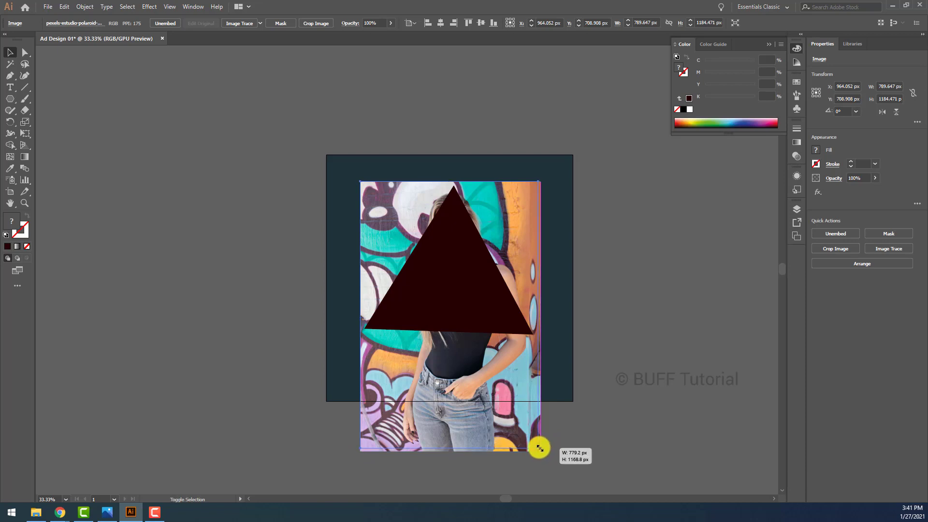
drag(420, 197, 423, 199)
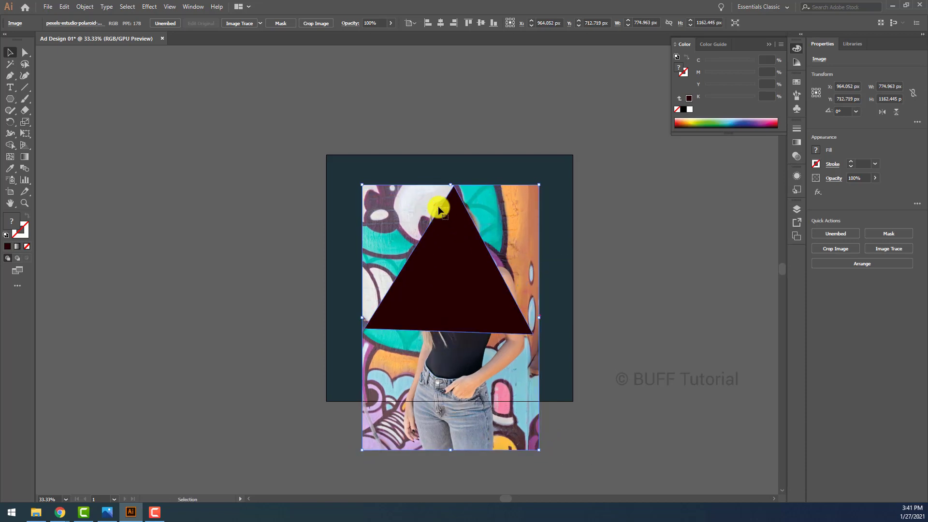
key(Delete)
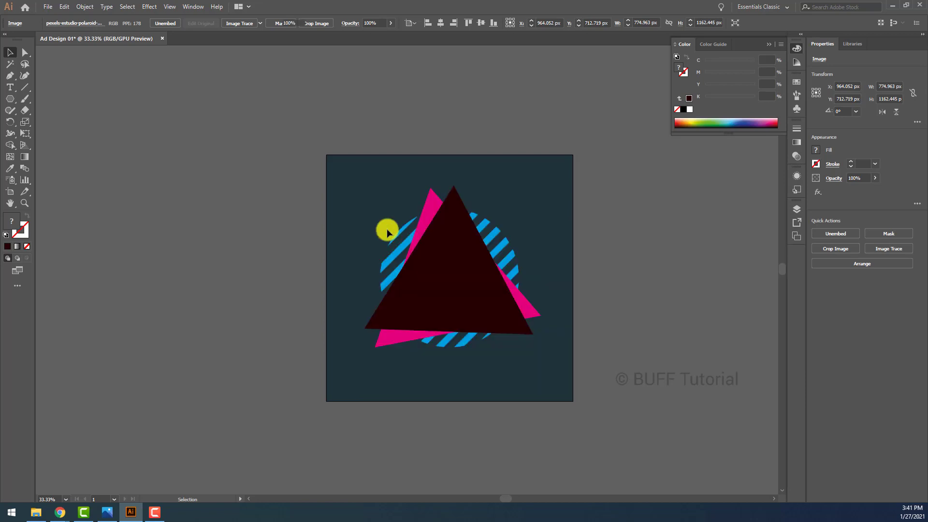
Step: Place pexels-jeff-denlea-2949110.jpg and position it over the dark triangle
click(48, 6)
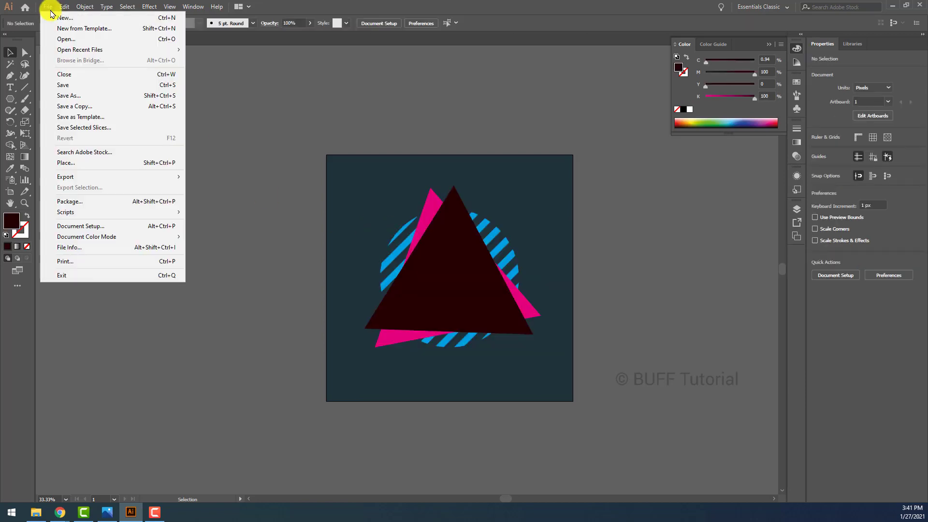
click(79, 163)
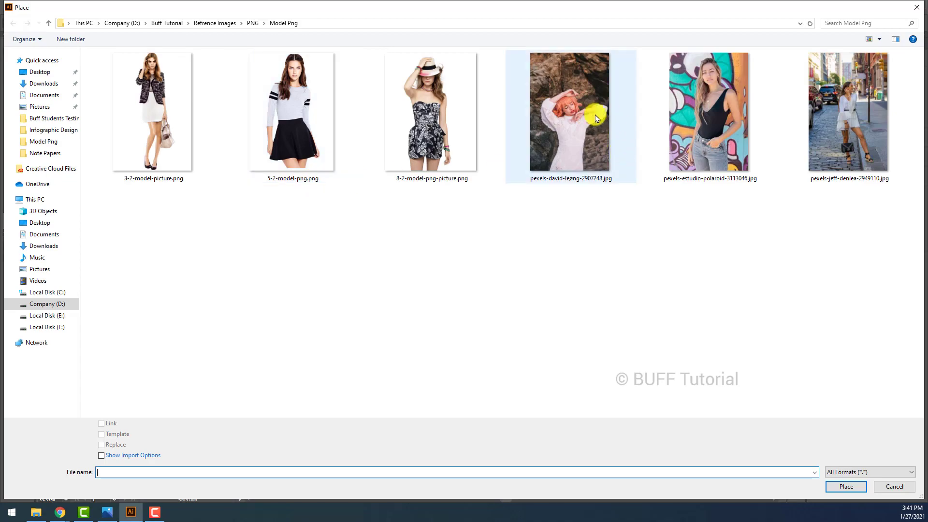
double_click(865, 104)
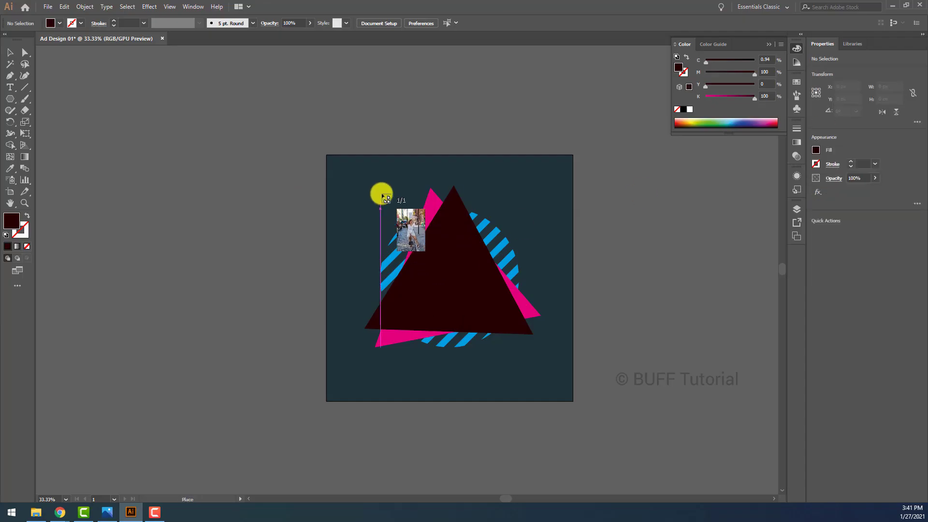
drag(341, 169, 623, 455)
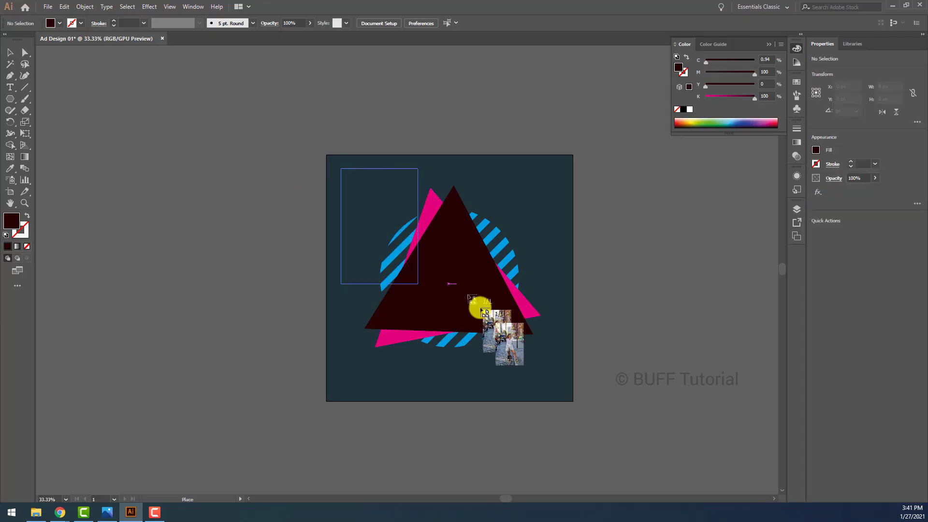
drag(466, 220, 487, 201)
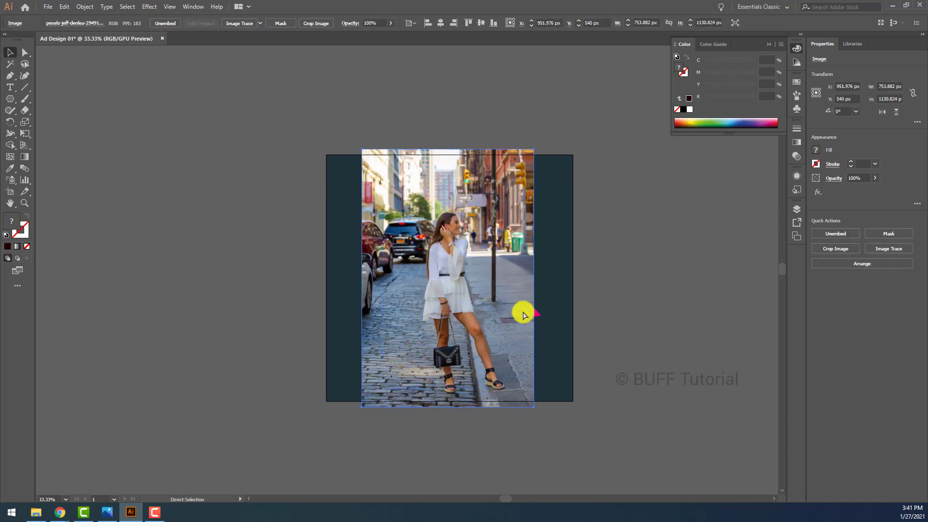
Step: Send the street photo behind the triangle and clip it inside with Ctrl+7
key(ctrl+[)
scroll(493, 248, up, 1)
scroll(495, 202, up, 1)
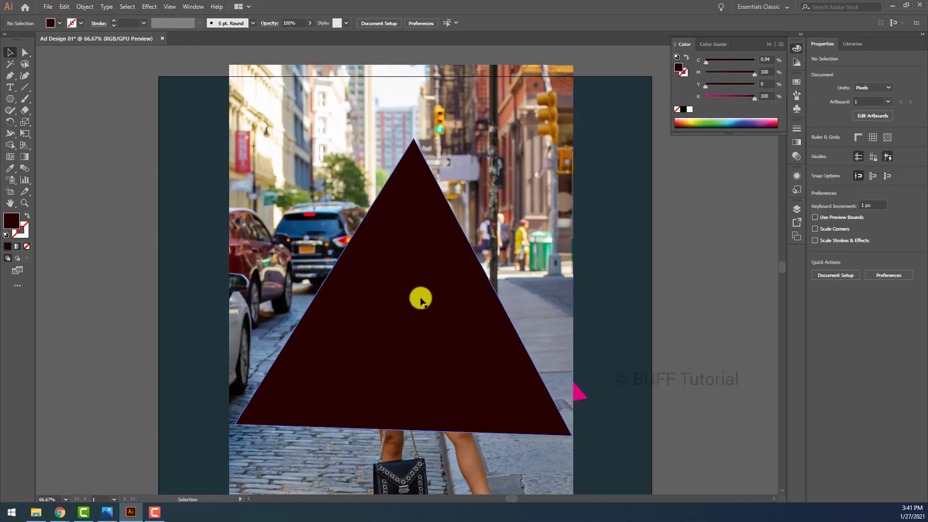
click(418, 297)
scroll(467, 223, down, 1)
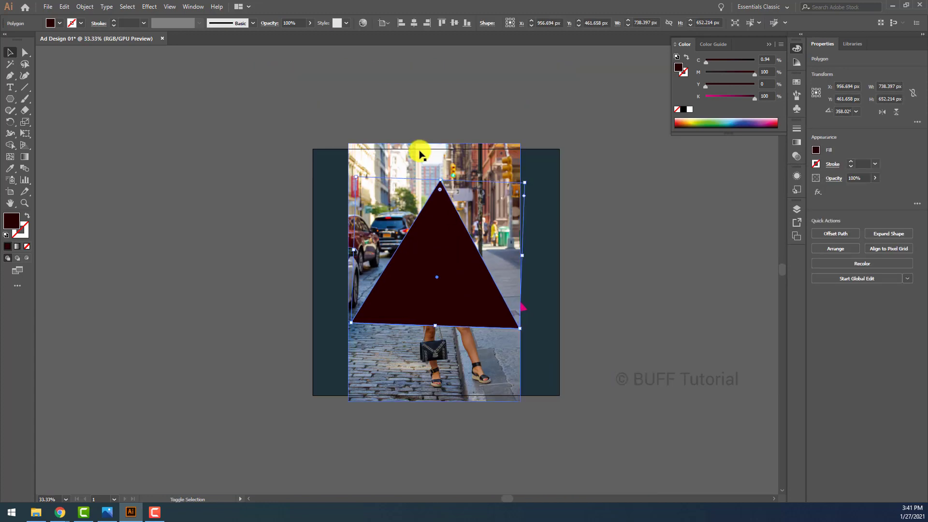
shift+click(401, 166)
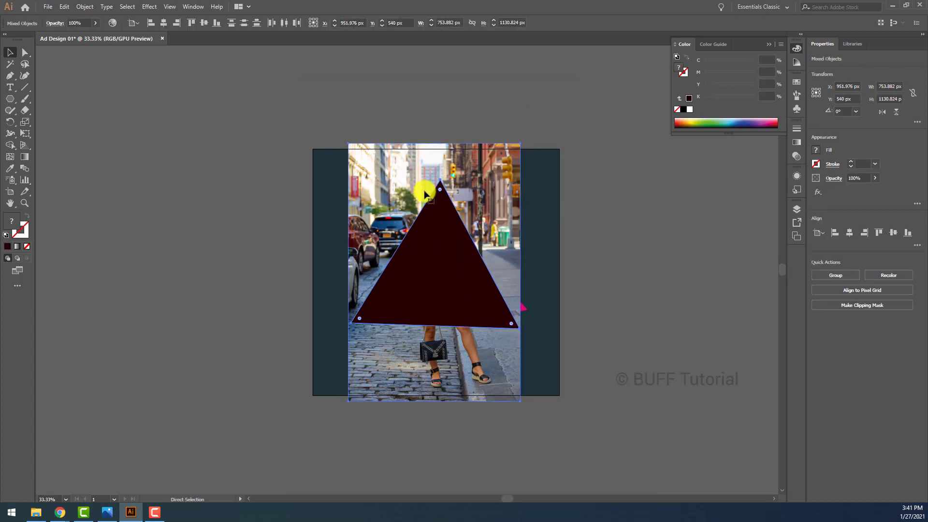
key(ctrl+7)
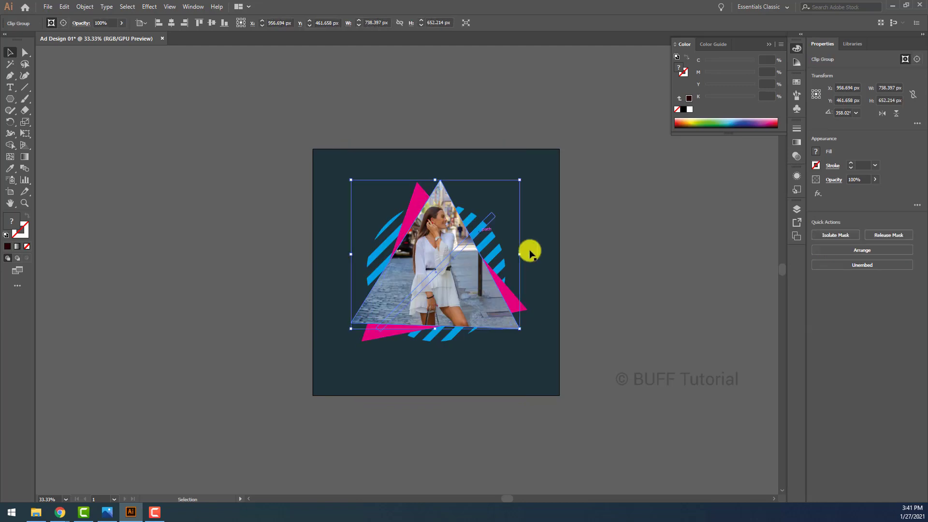
Step: Enter the triangle clip group and select the street photo inside it
click(611, 257)
scroll(606, 261, up, 1)
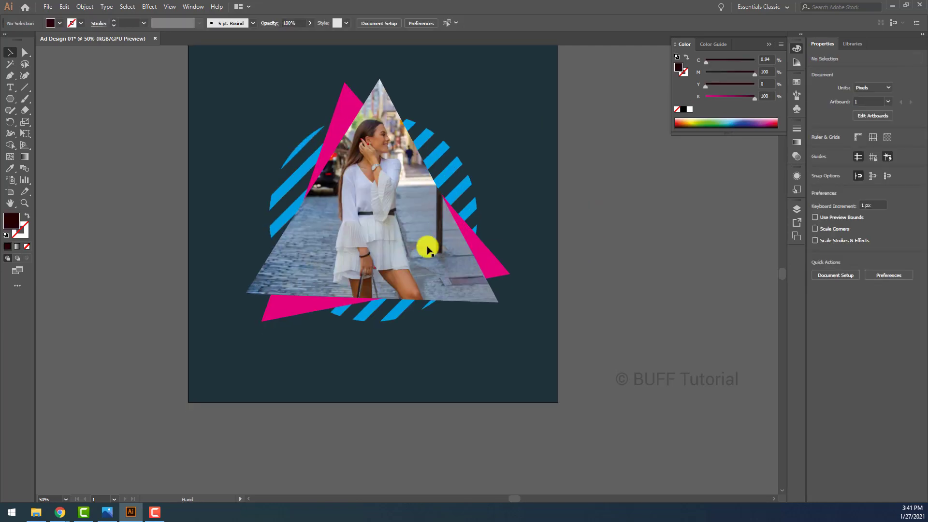
scroll(384, 208, up, 1)
drag(392, 142, 371, 176)
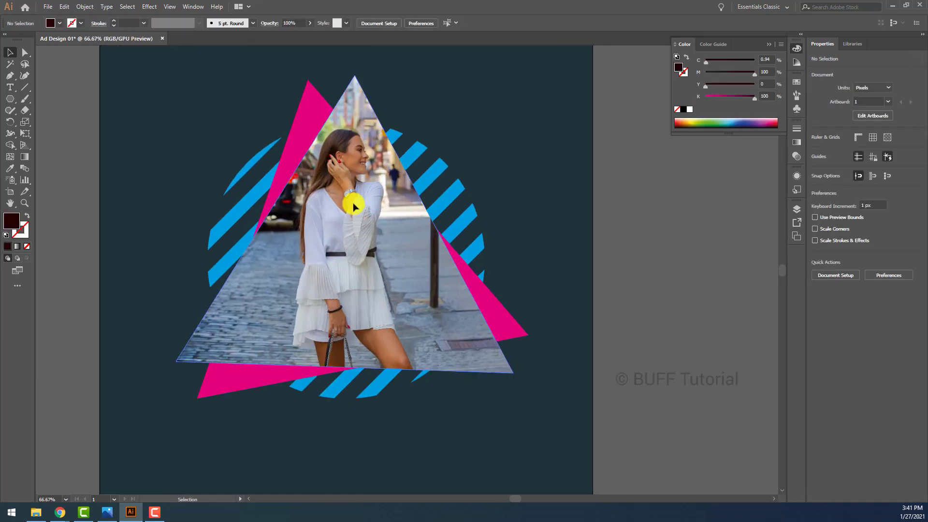
double_click(390, 222)
scroll(396, 245, down, 1)
click(395, 264)
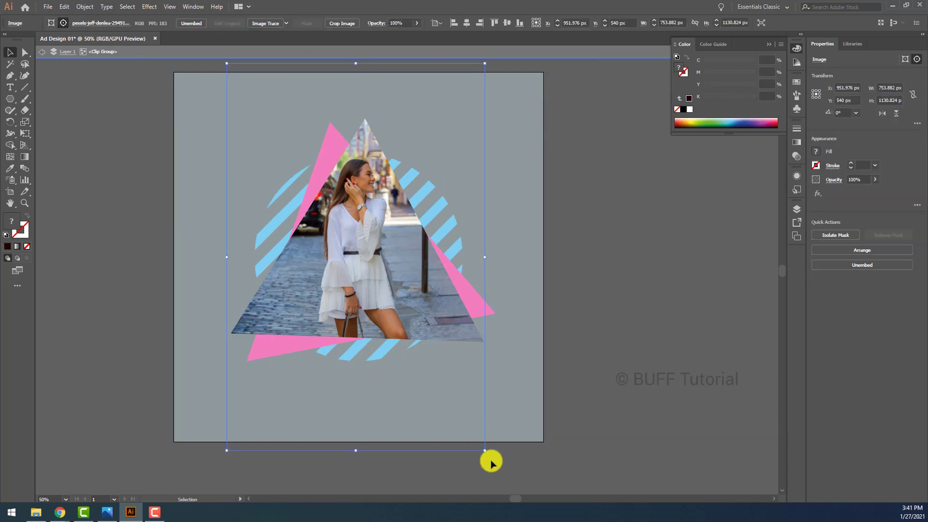
Step: Enlarge the clipped photo to 834.392 × 1251.588 px and nudge it up and right
drag(485, 451, 507, 470)
scroll(336, 367, down, 1)
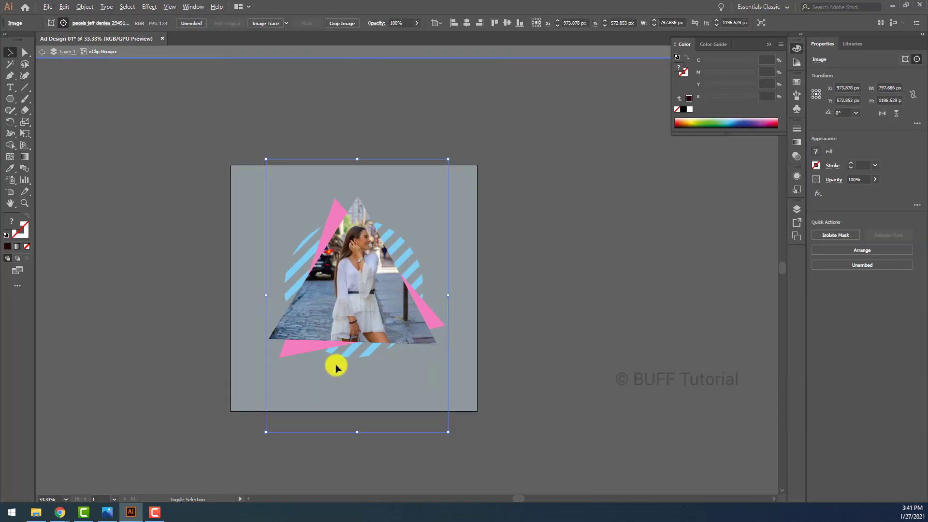
mouse_move(265, 431)
mouse_down()
mouse_move(247, 442)
mouse_move(258, 444)
mouse_up()
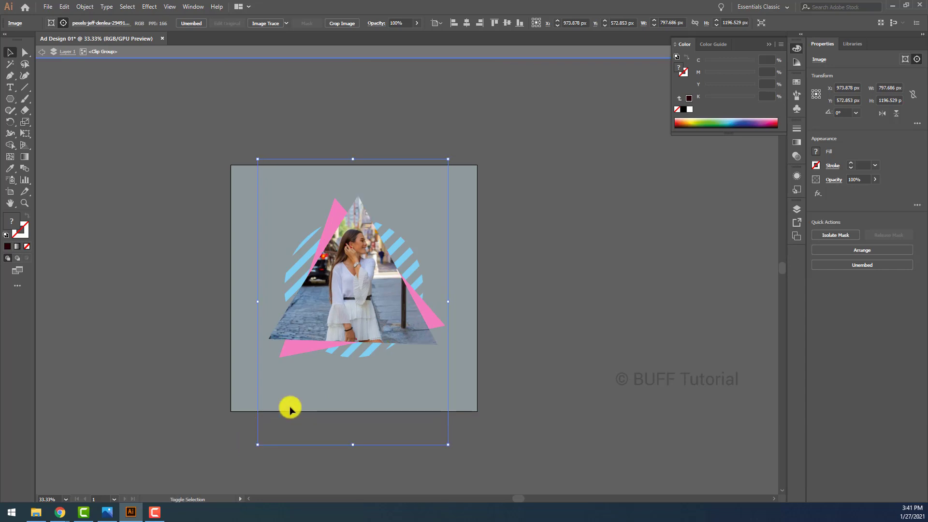
key(Up)
key(Up)
key(Right)
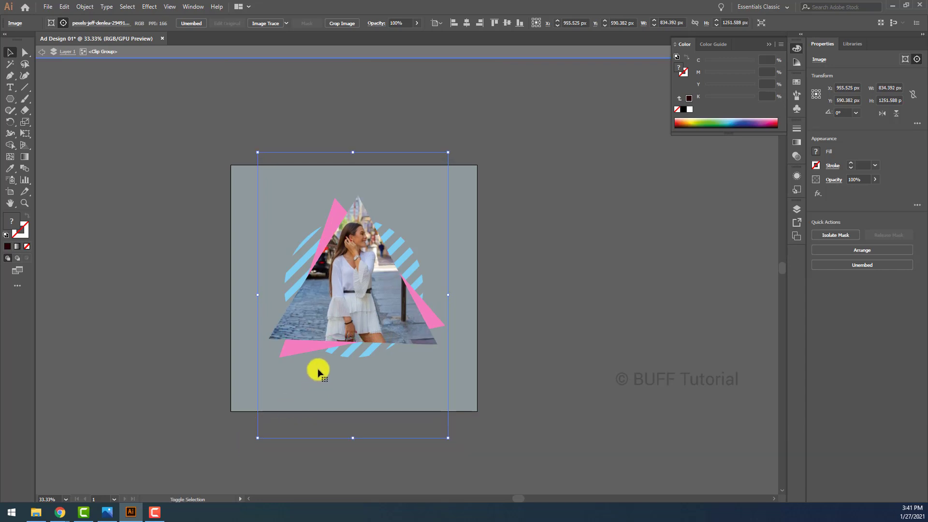
key(Up)
key(Up)
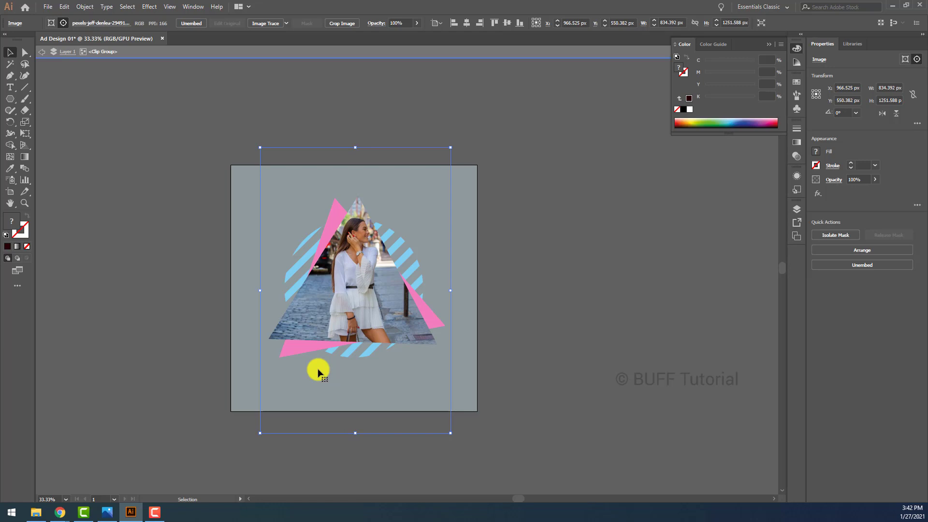
click(509, 198)
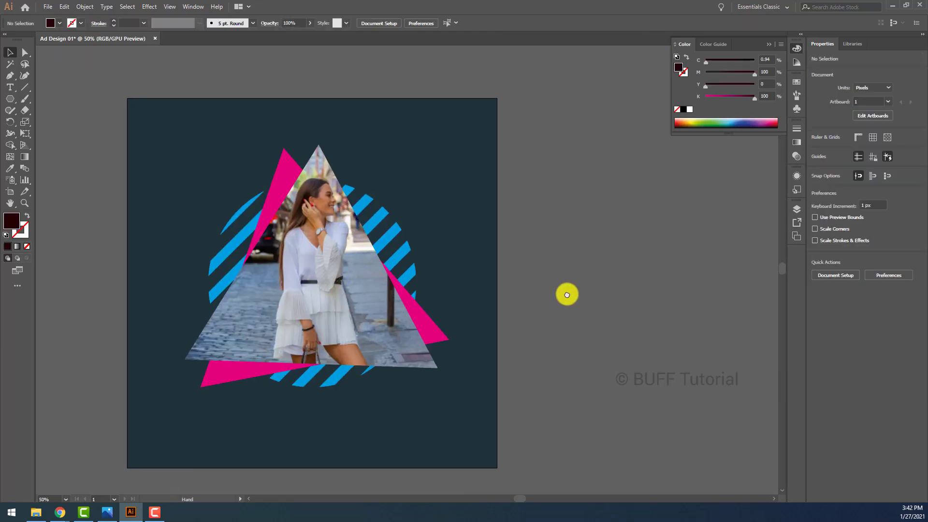
Step: Draw a small square in the top-left corner with a pink outline sampled from the triangle
drag(569, 299, 572, 295)
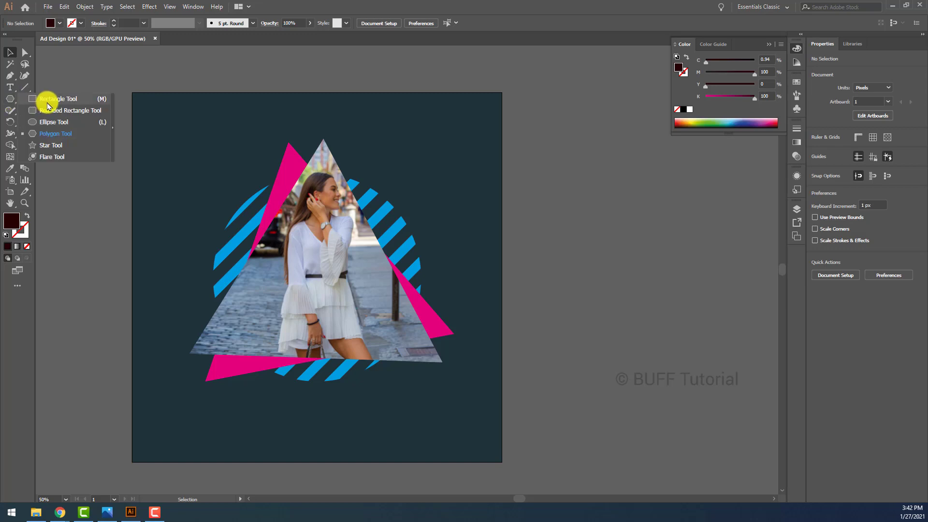
drag(11, 101, 45, 99)
drag(166, 128, 165, 127)
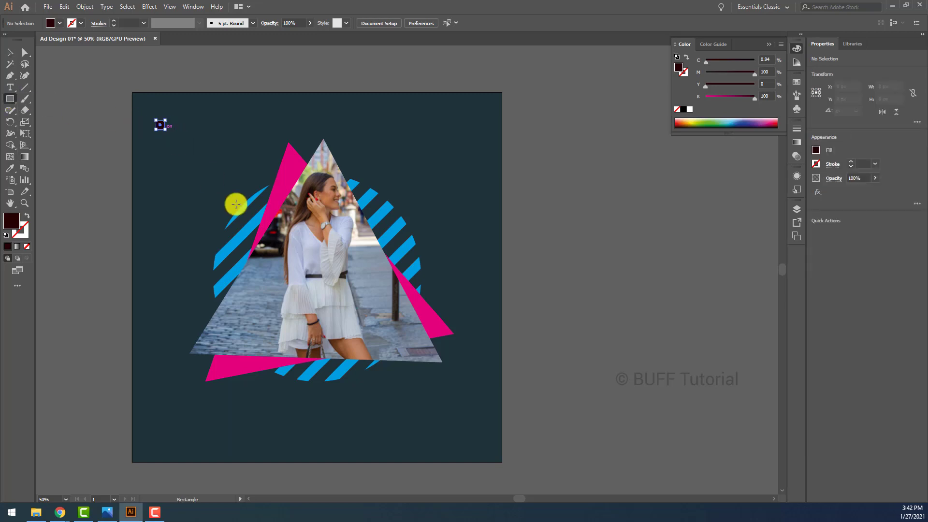
key(i)
click(284, 172)
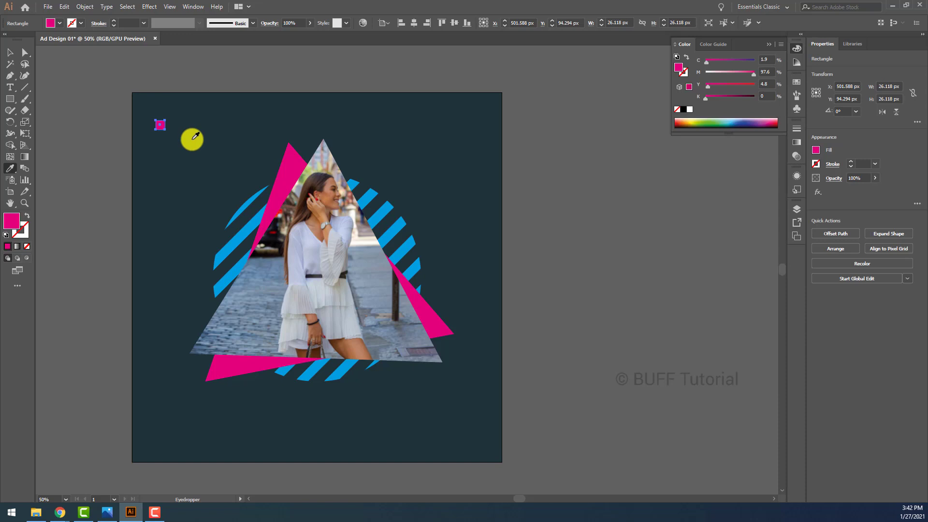
key(shift+x)
Step: Tilt the small pink square about 10.82° and nudge it slightly right and down
click(9, 52)
click(169, 129)
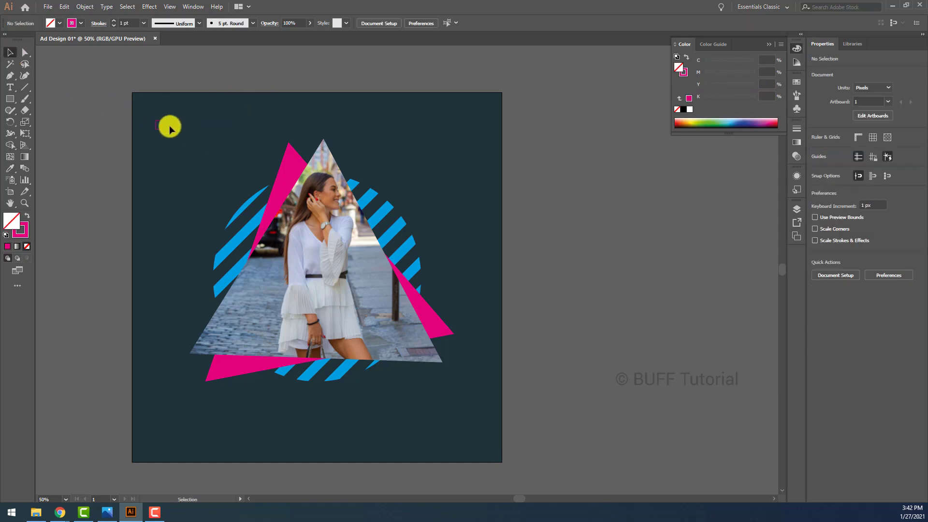
alt+scroll(165, 130, up, 1)
click(157, 129)
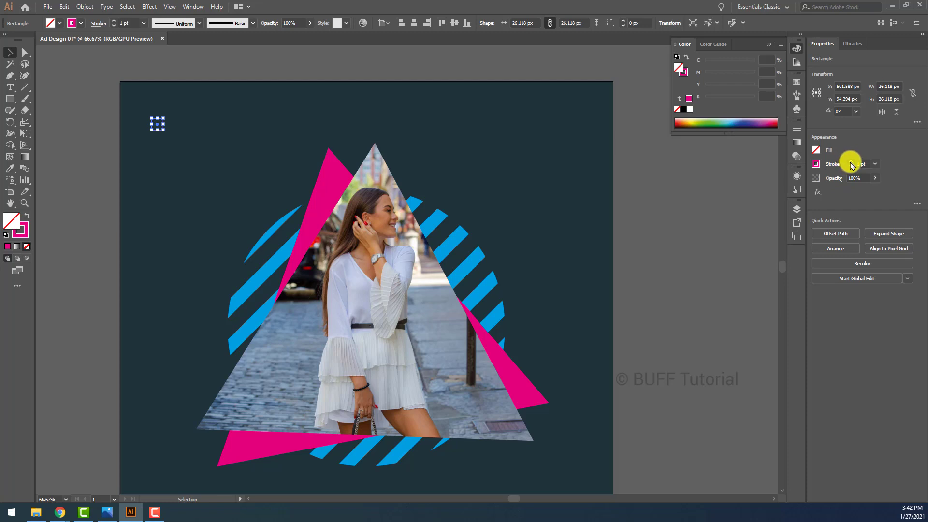
click(692, 228)
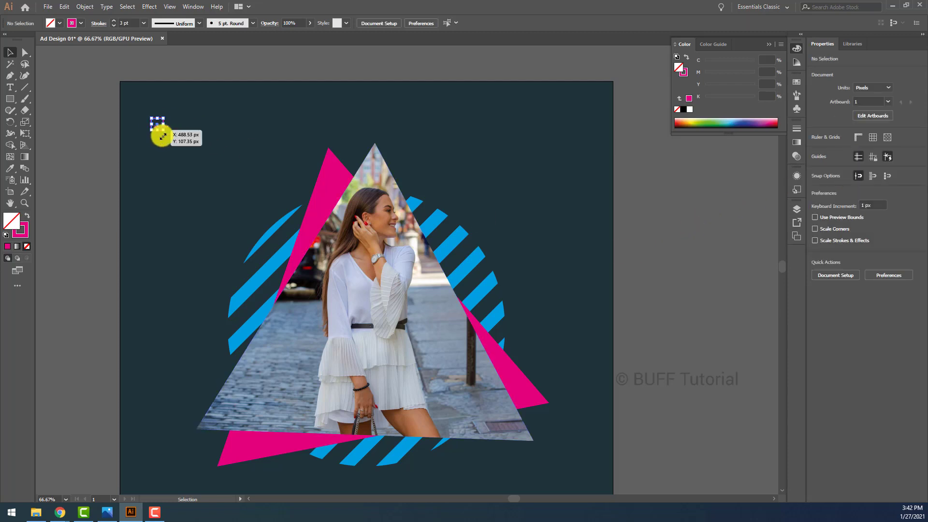
drag(162, 136, 170, 134)
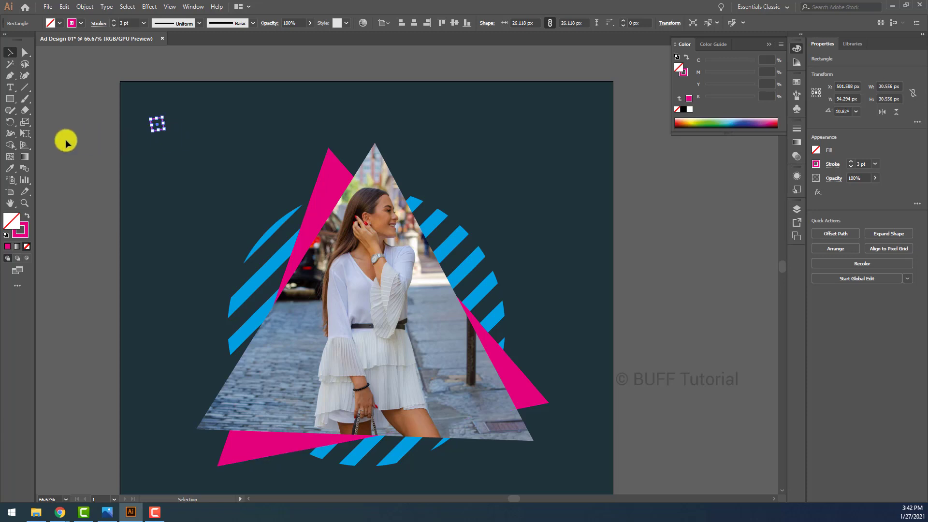
click(159, 137)
click(161, 134)
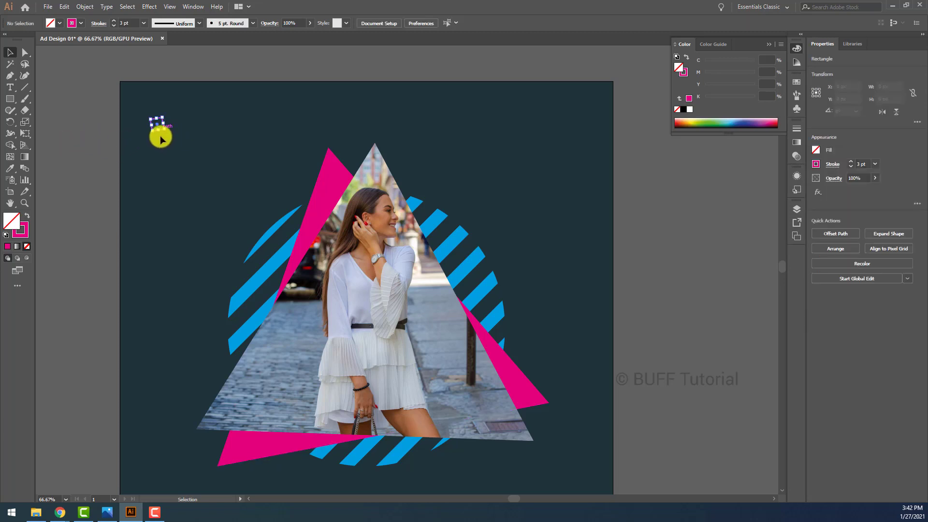
scroll(161, 135, up, 3)
drag(158, 124, 172, 130)
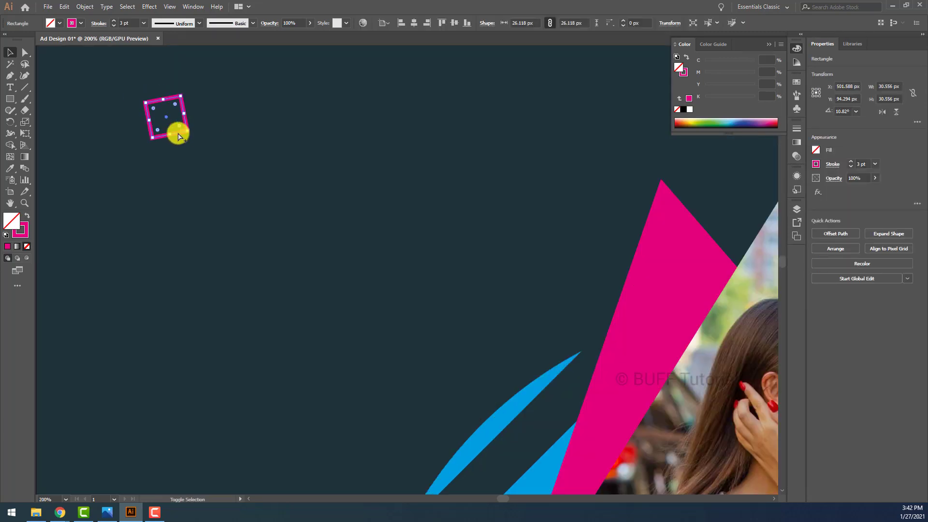
Step: Duplicate the pink square to a spot above the triangle's right side
scroll(184, 136, down, 2)
scroll(189, 133, down, 2)
scroll(186, 137, down, 1)
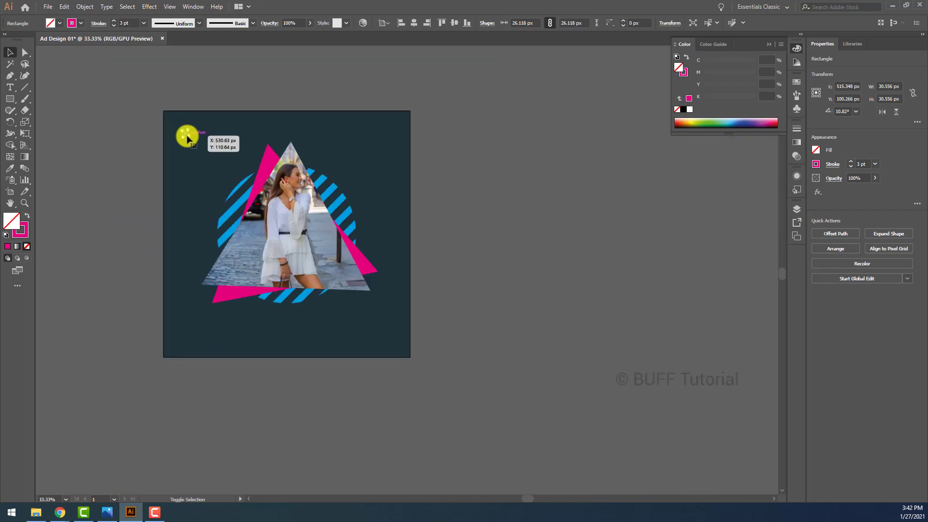
scroll(192, 140, up, 1)
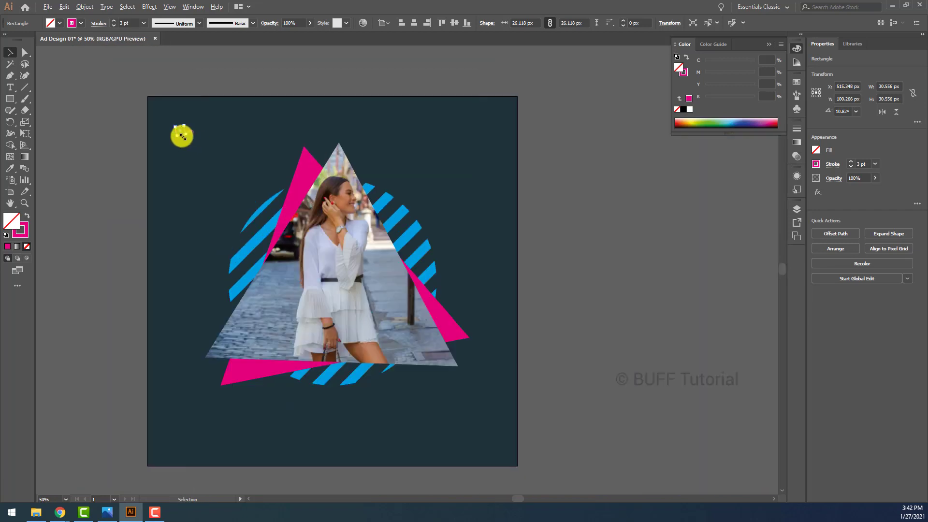
mouse_move(183, 137)
mouse_down()
mouse_move(418, 161)
mouse_move(405, 148)
mouse_up()
scroll(420, 148, up, 2)
scroll(417, 145, up, 1)
Step: Give the square above the triangle a yellow outline and rotate it upright
scroll(405, 149, down, 2)
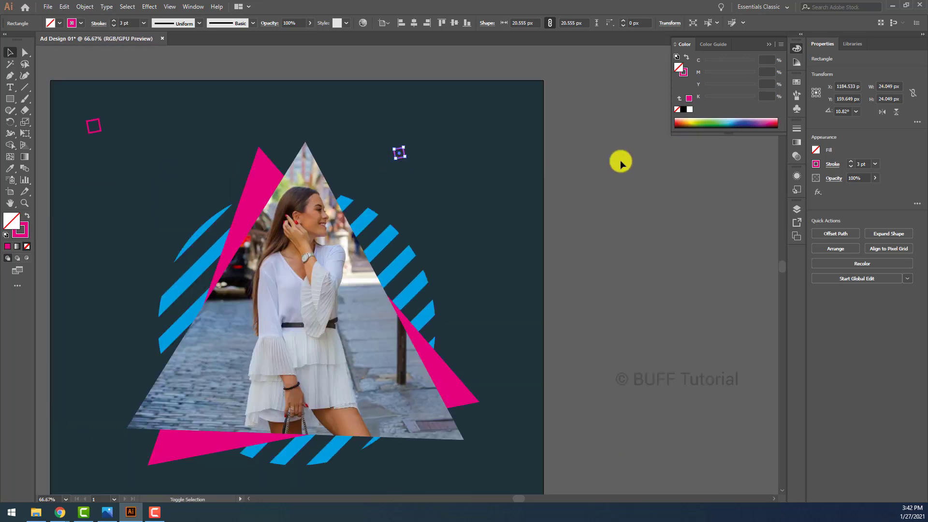
double_click(683, 72)
drag(474, 266, 475, 293)
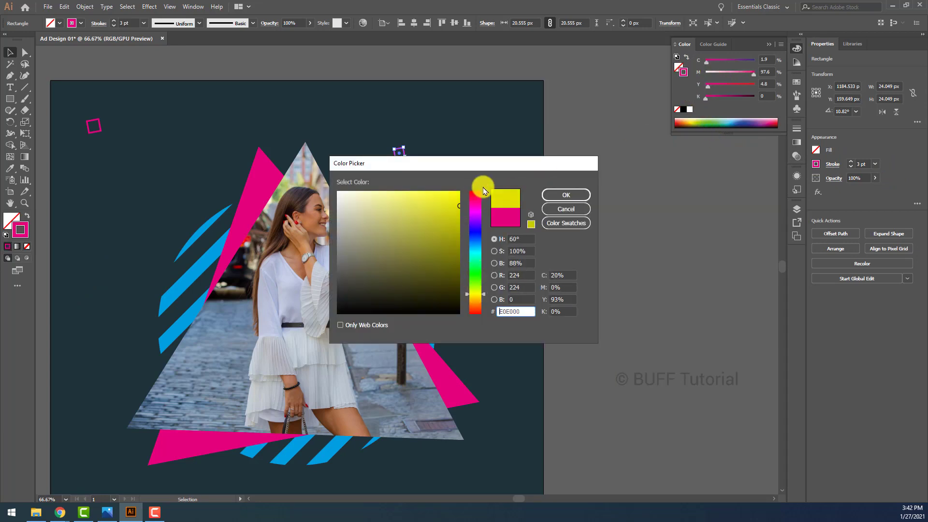
click(566, 195)
click(636, 218)
scroll(641, 244, down, 1)
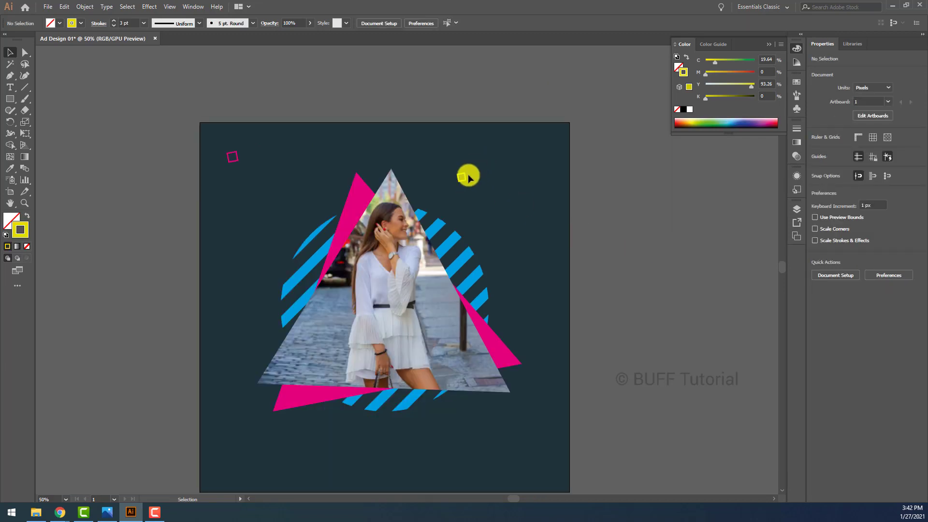
drag(461, 177, 464, 181)
scroll(467, 181, up, 3)
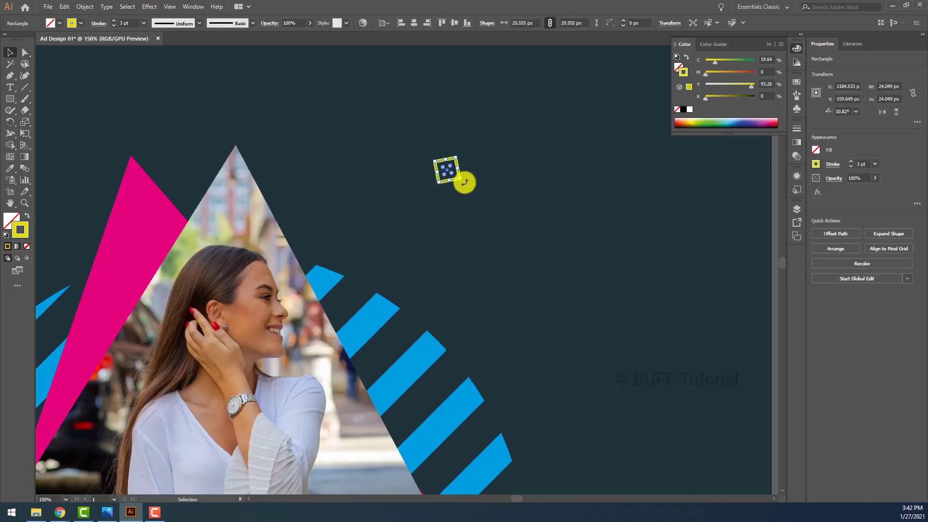
drag(464, 182, 460, 187)
scroll(554, 181, down, 4)
click(588, 184)
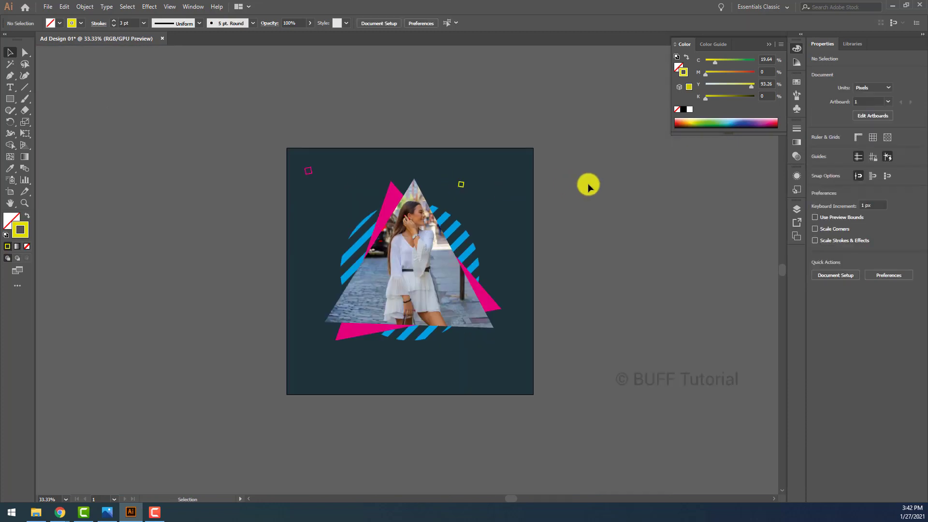
Step: Copy the pink square beside the triangle's right edge, rotated 332.42°
scroll(593, 188, down, 2)
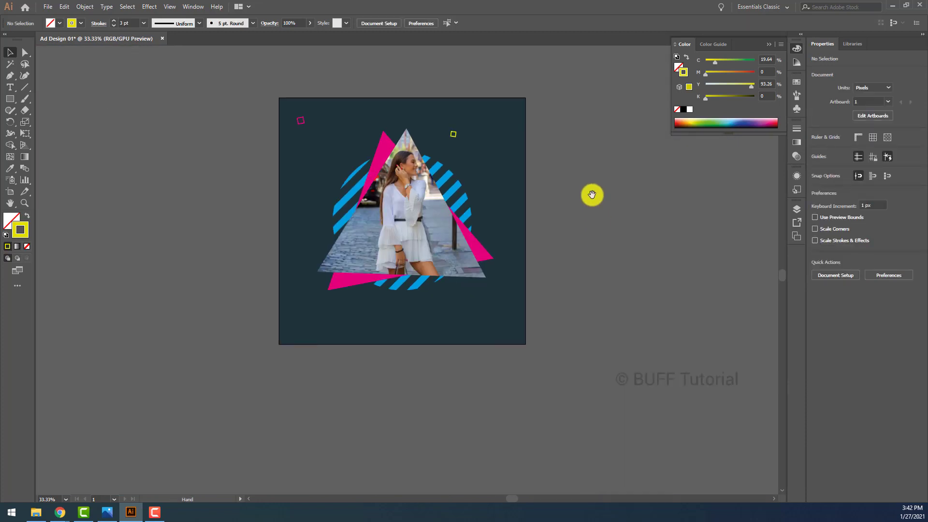
click(299, 125)
scroll(304, 121, up, 2)
drag(306, 124, 342, 146)
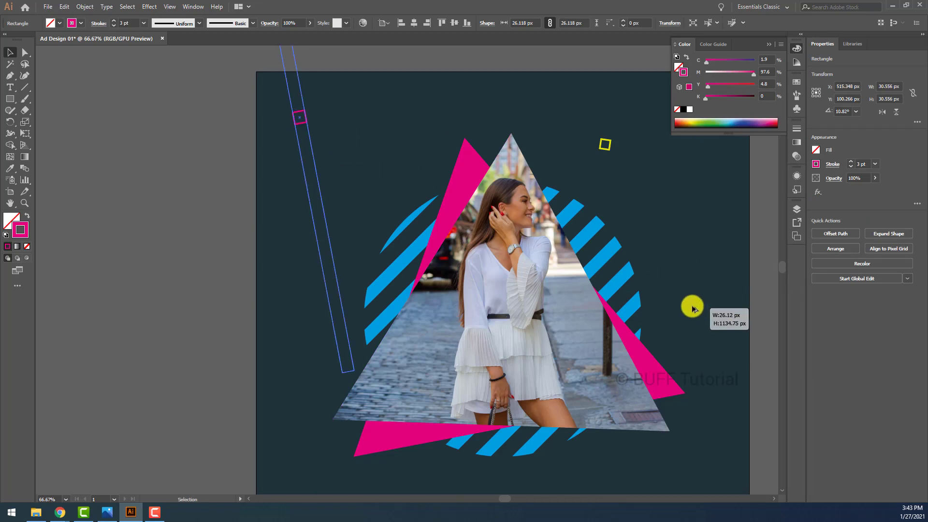
scroll(303, 119, up, 1)
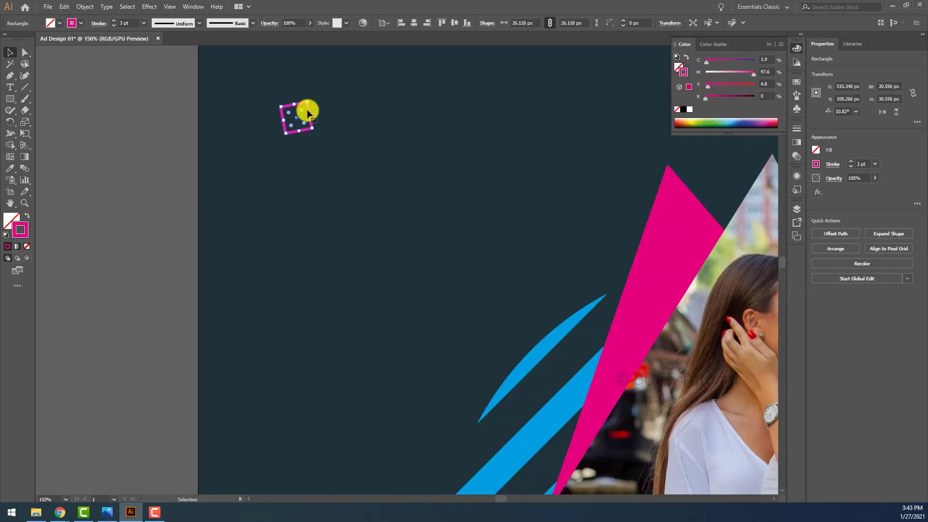
scroll(315, 114, down, 1)
scroll(529, 232, down, 1)
mouse_move(529, 232)
mouse_down()
mouse_move(287, 116)
mouse_move(565, 279)
mouse_up()
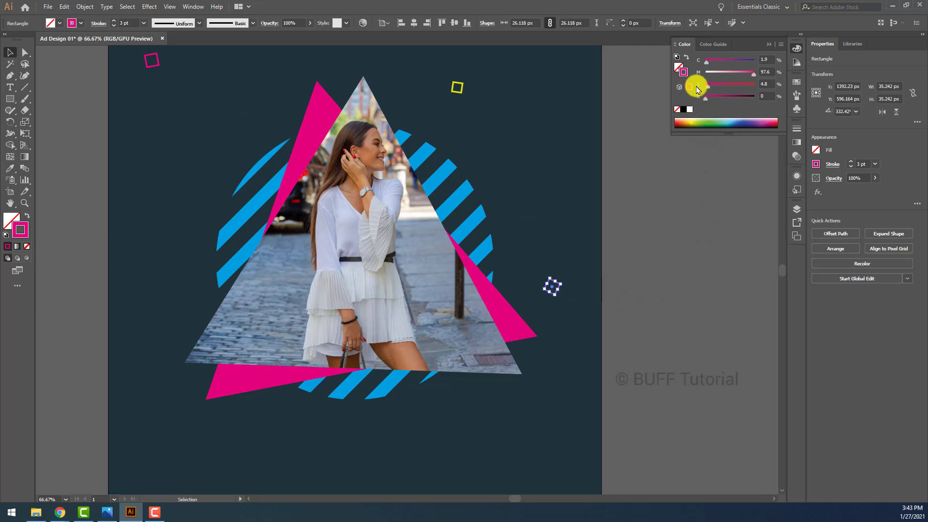
Step: Give the square beside the triangle a medium blue outline
double_click(683, 73)
drag(476, 210, 476, 240)
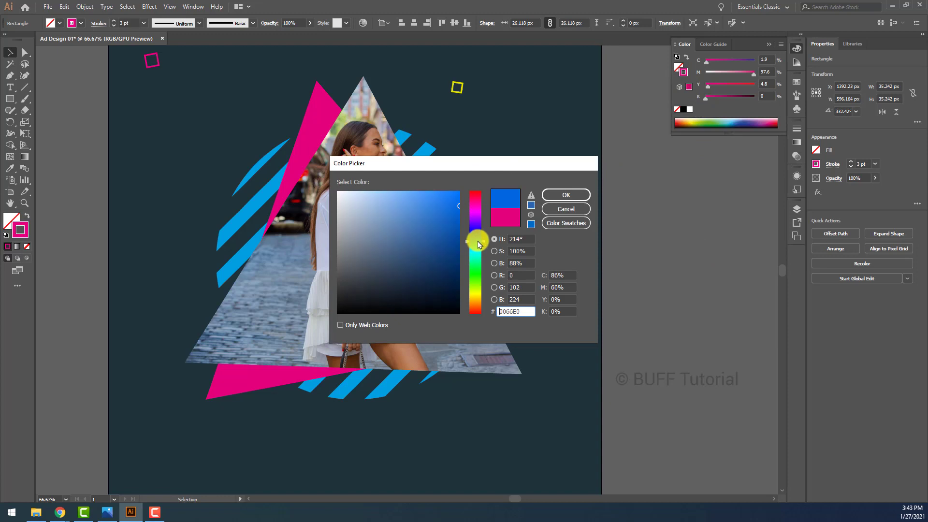
click(457, 202)
click(566, 195)
click(658, 217)
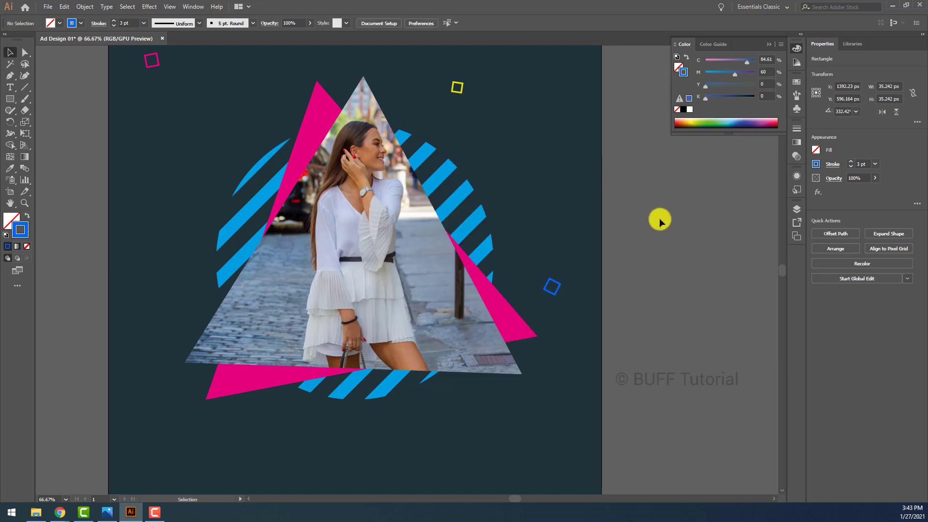
drag(660, 268, 701, 217)
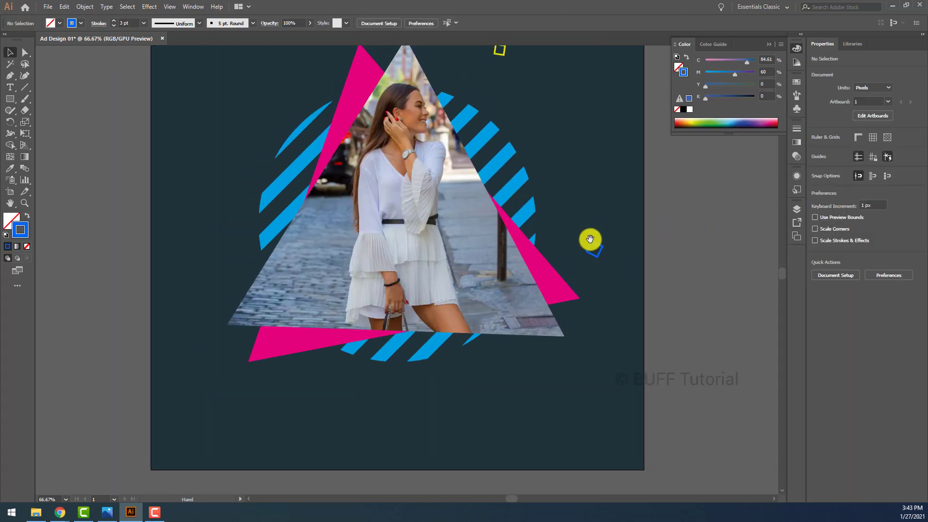
drag(614, 216, 683, 314)
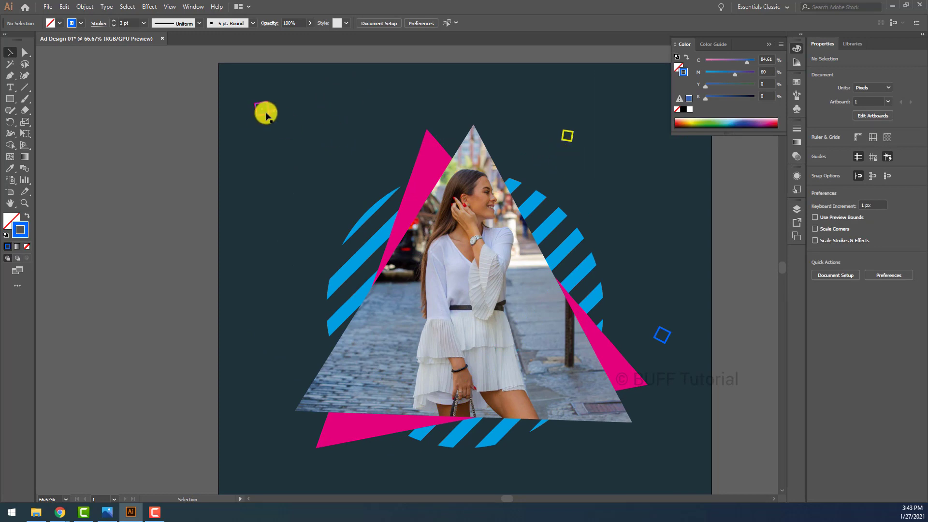
drag(269, 117, 283, 125)
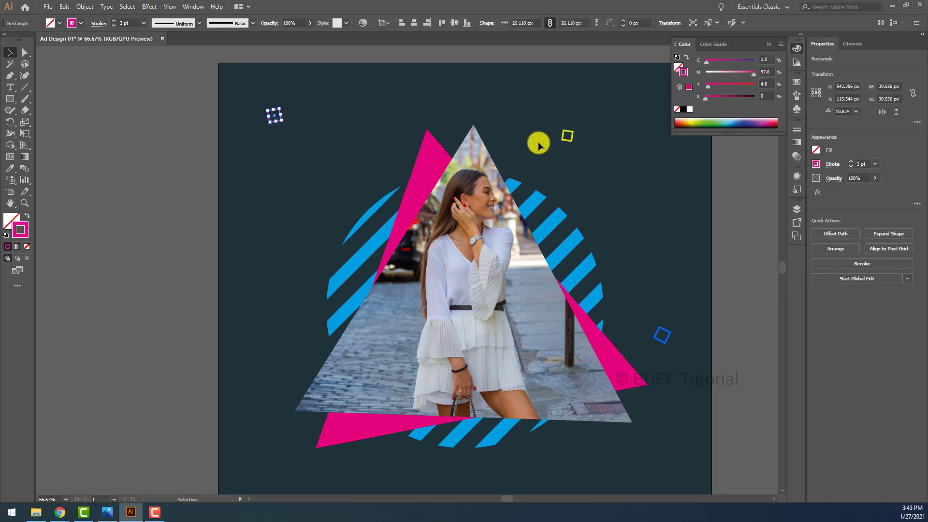
Step: Duplicate the pink square to the triangle's lower left with a green 00842D outline
drag(569, 142, 286, 372)
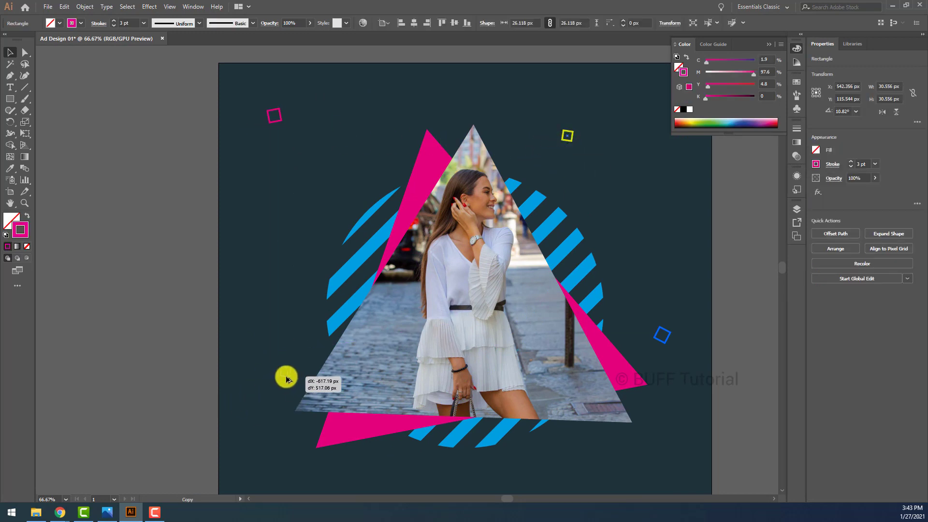
mouse_move(727, 65)
mouse_down()
mouse_move(752, 61)
mouse_move(768, 86)
mouse_up()
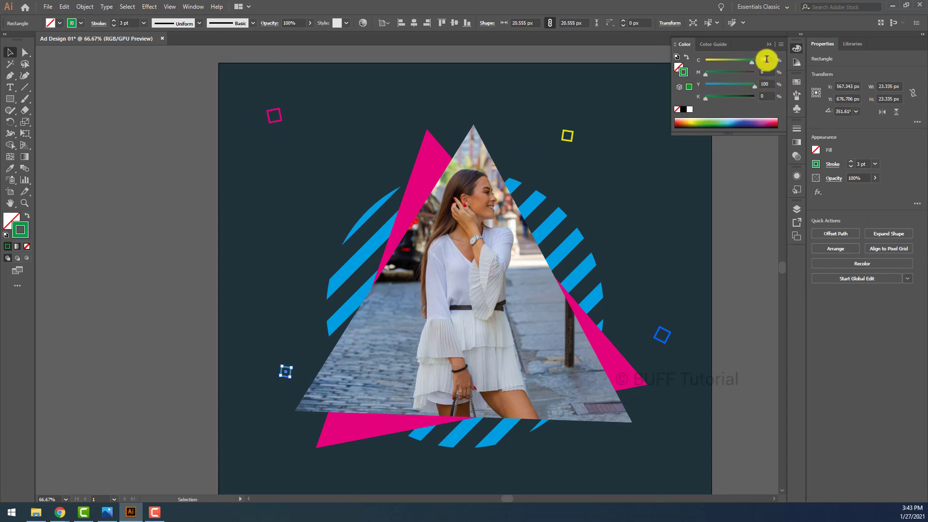
click(784, 46)
click(816, 71)
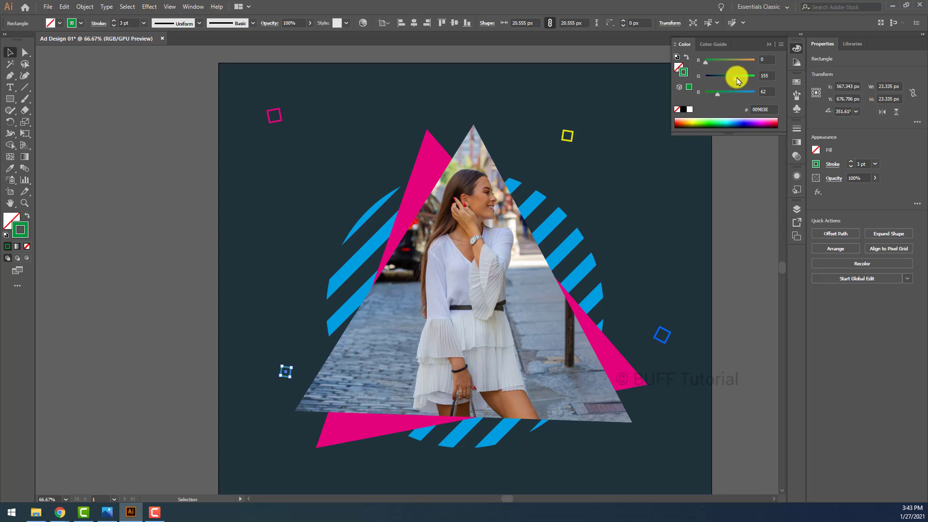
click(740, 77)
click(126, 276)
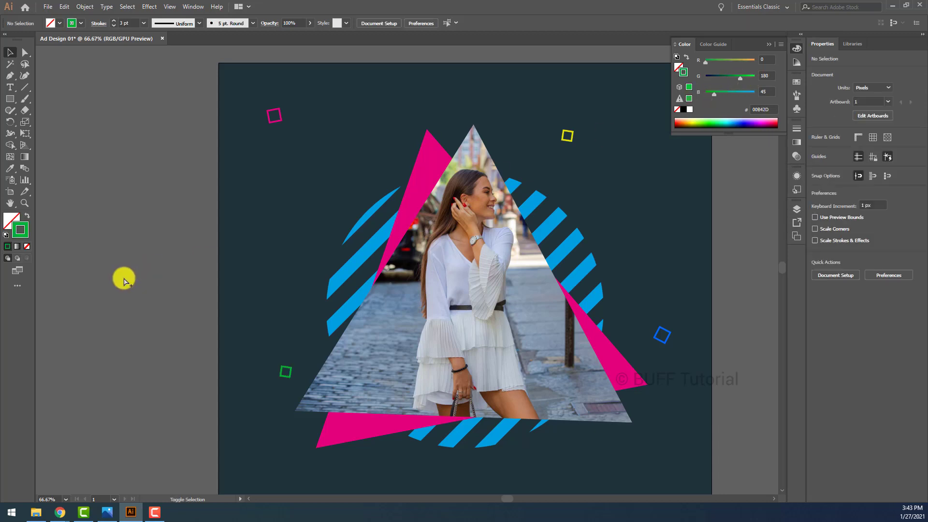
scroll(125, 276, down, 2)
scroll(407, 225, up, 1)
scroll(407, 225, up, 1)
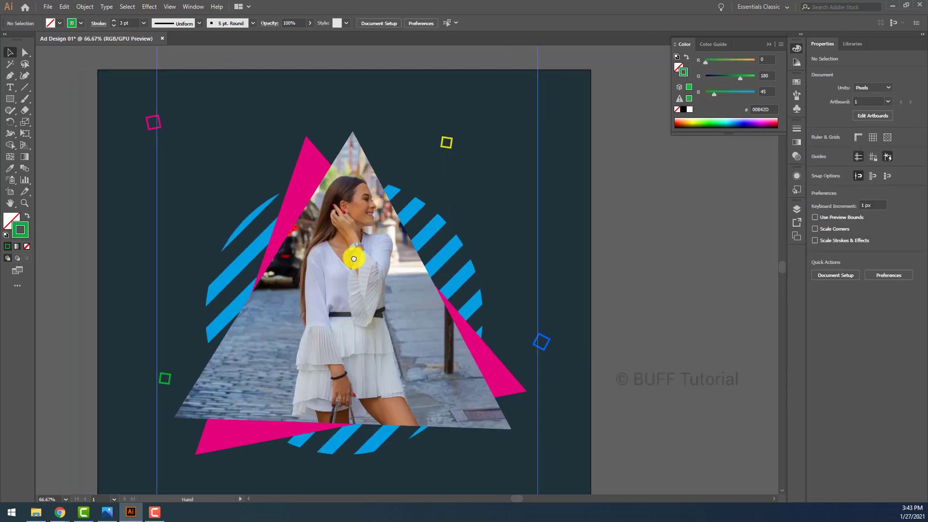
click(10, 99)
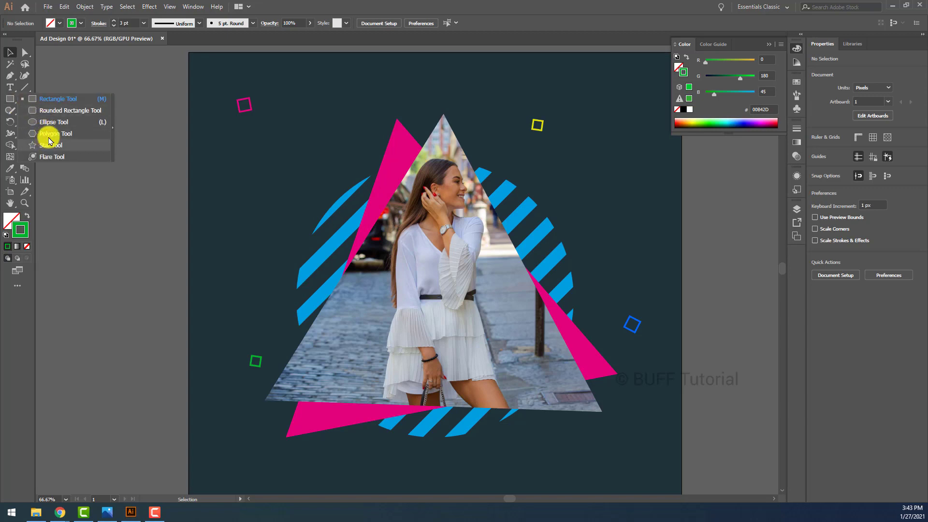
Step: Draw a small yellow-outlined triangle at upper left, rotated to point left
click(36, 133)
drag(246, 169, 251, 170)
key(z)
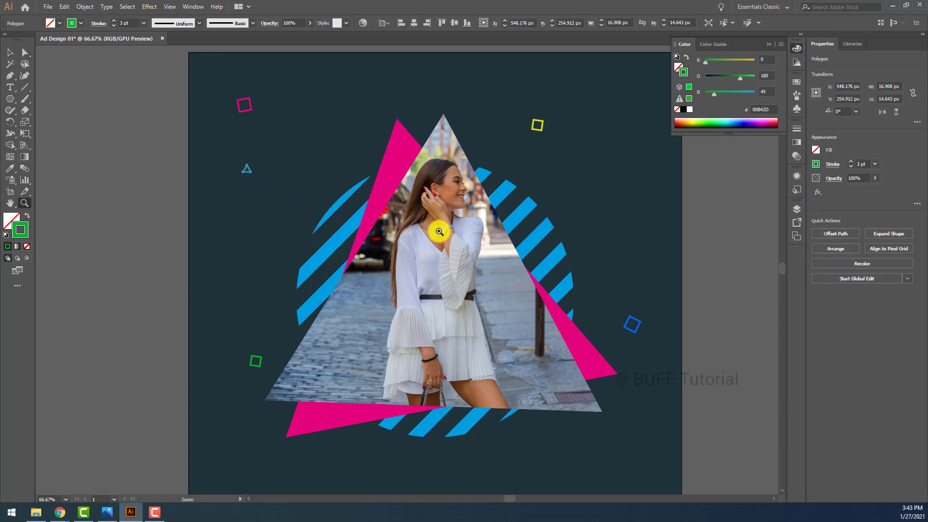
key(i)
click(543, 131)
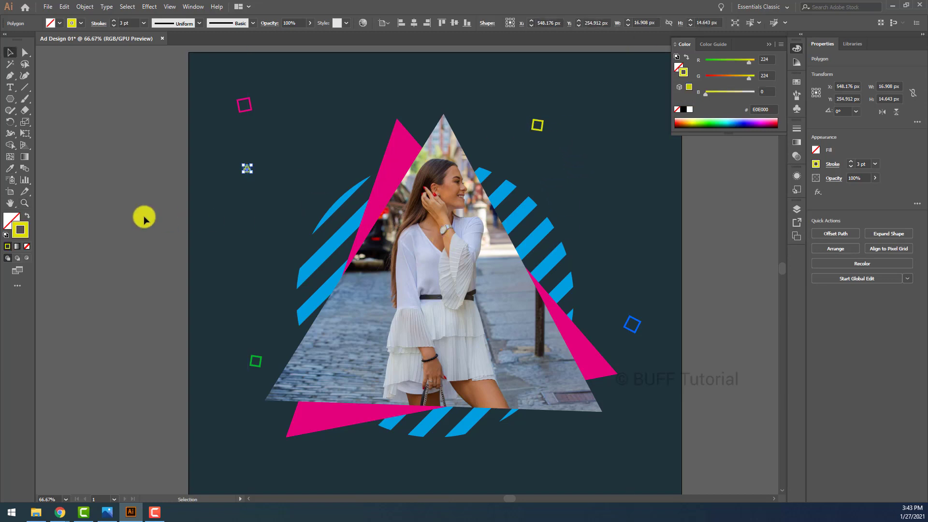
key(v)
click(236, 179)
drag(245, 172, 250, 175)
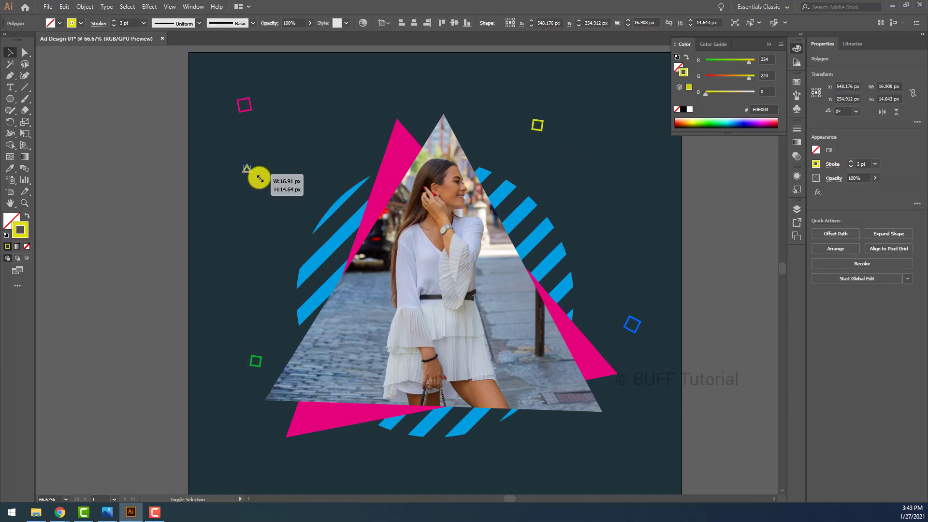
click(224, 182)
click(249, 178)
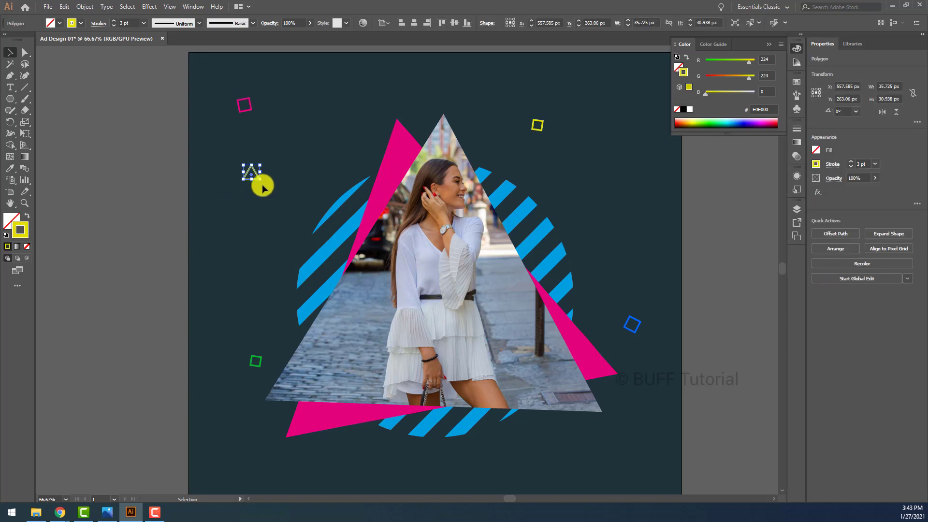
drag(262, 184, 151, 228)
click(151, 227)
Step: Copy the triangle below the photo and give it the green square's outline colour
mouse_move(251, 178)
mouse_down()
mouse_move(531, 456)
mouse_move(491, 449)
mouse_up()
key(i)
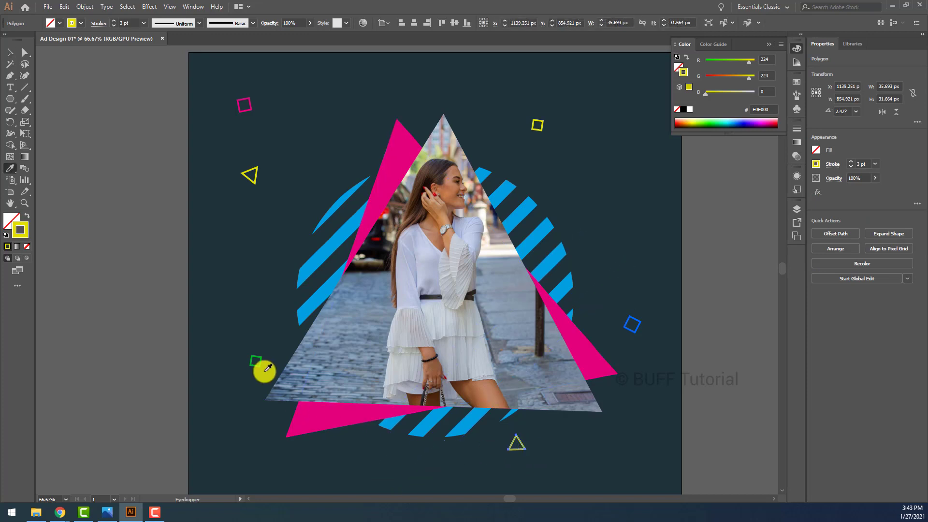
click(262, 361)
key(v)
click(648, 325)
Step: Move the green triangle to the right of the photo and tilt it
key(ctrl+minus)
key(ctrl+minus)
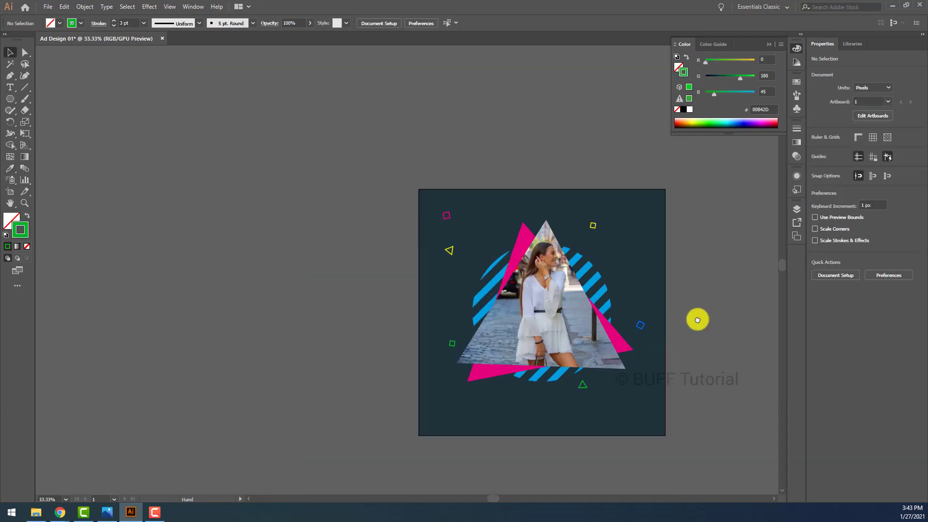
alt+scroll(666, 313, up, 1)
scroll(580, 311, down, 1)
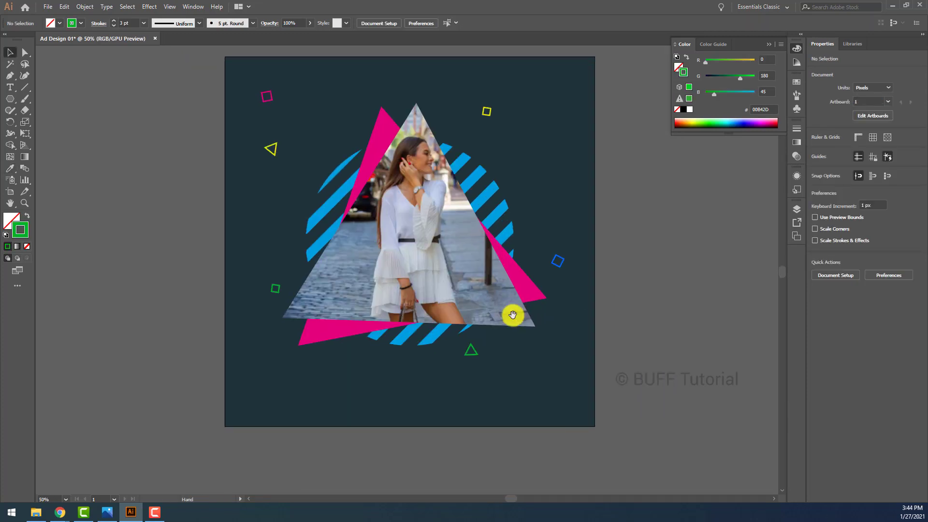
drag(479, 356, 541, 236)
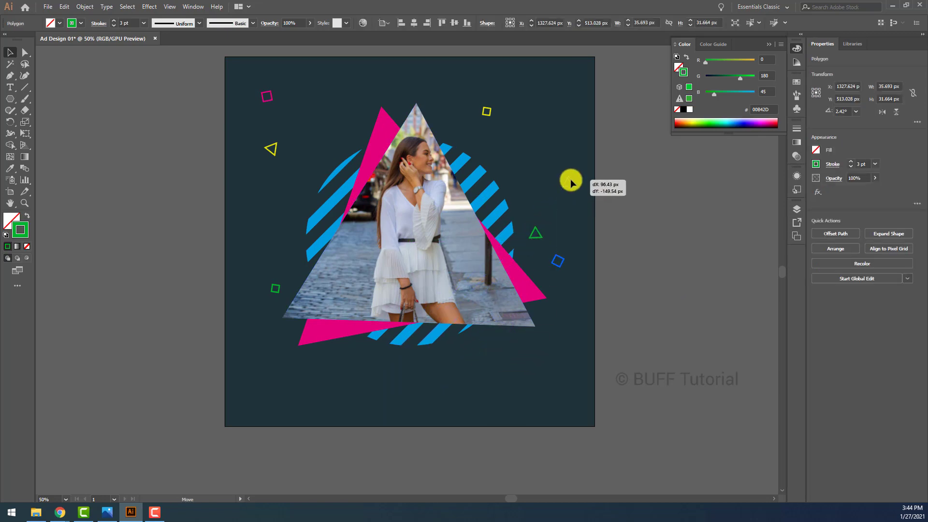
drag(538, 234, 570, 181)
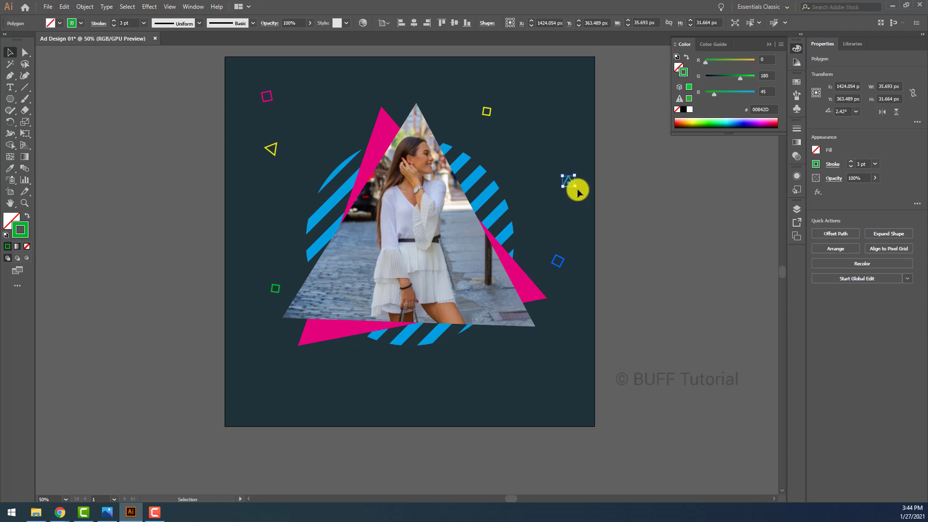
alt+scroll(575, 191, up, 1)
alt+scroll(578, 188, up, 3)
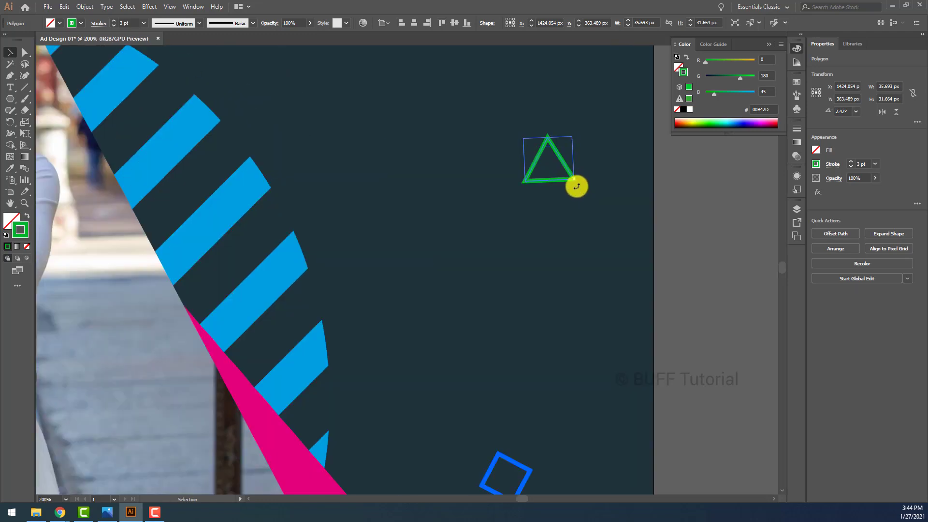
mouse_move(576, 186)
mouse_down()
mouse_move(564, 174)
mouse_move(496, 189)
mouse_up()
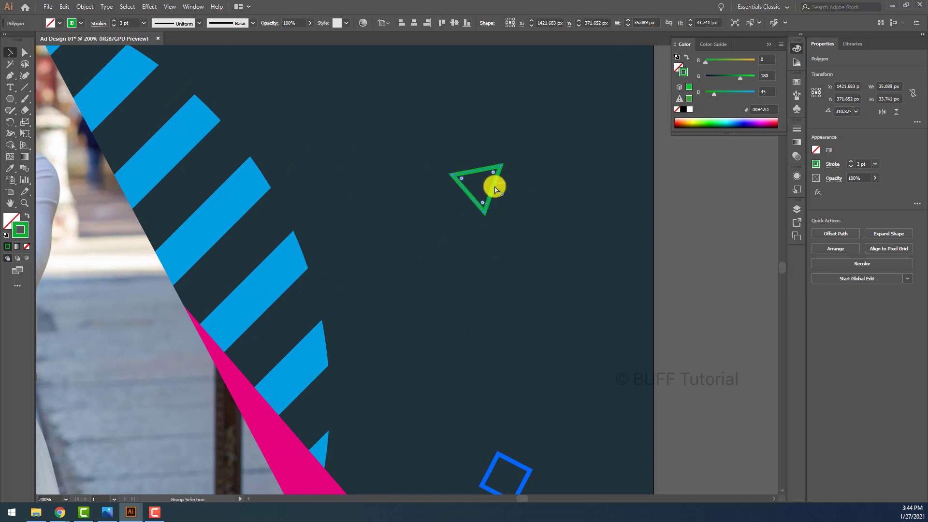
Step: Rearrange the green square left of the photo's base, the pink square and the yellow triangle
key(ctrl+0)
mouse_move(549, 240)
mouse_down()
mouse_move(364, 222)
mouse_move(361, 237)
mouse_up()
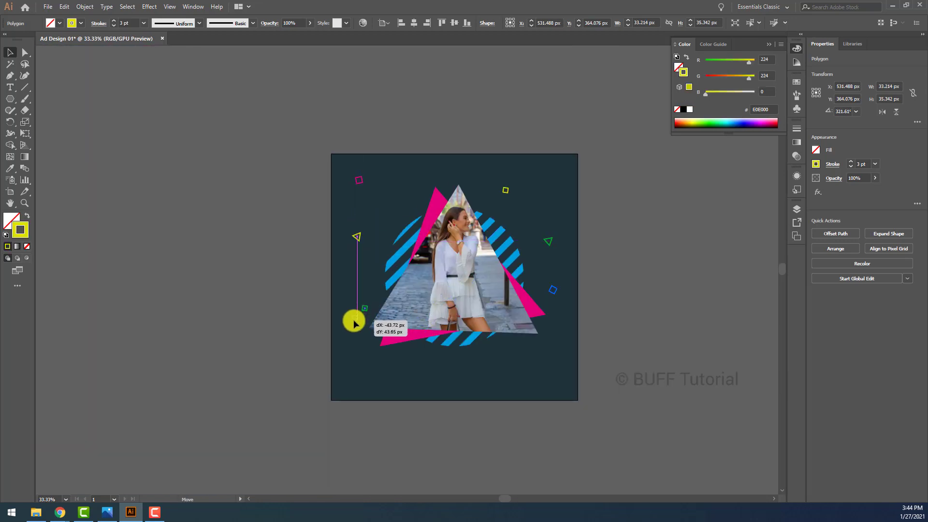
drag(354, 323, 345, 332)
drag(382, 184, 382, 184)
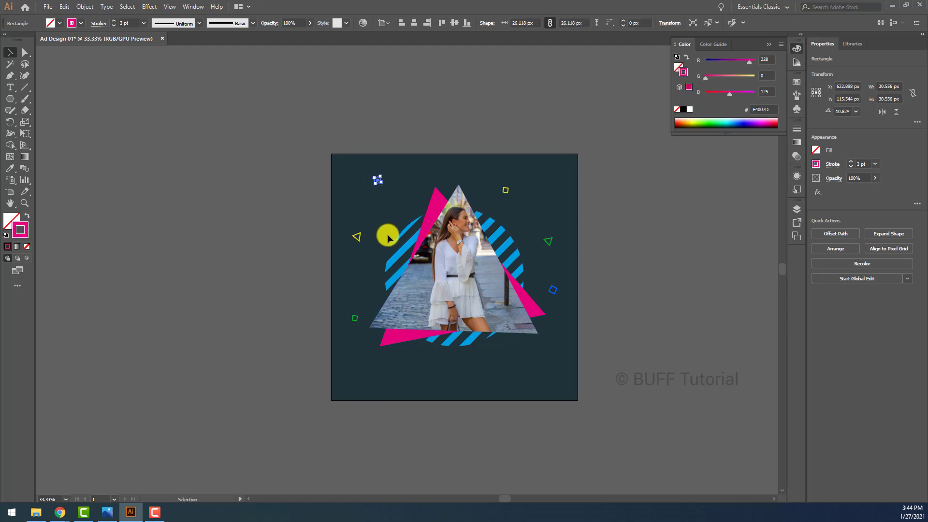
drag(360, 239, 358, 228)
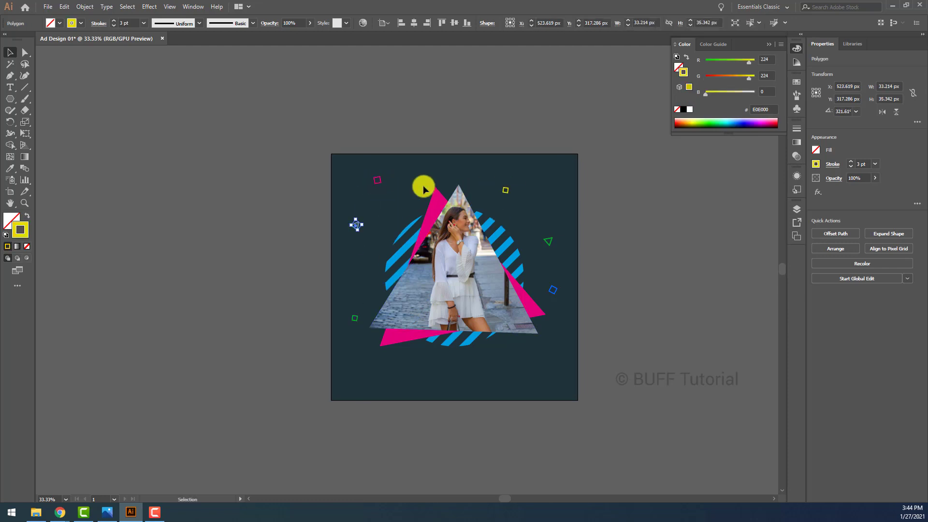
click(404, 203)
scroll(405, 204, up, 3)
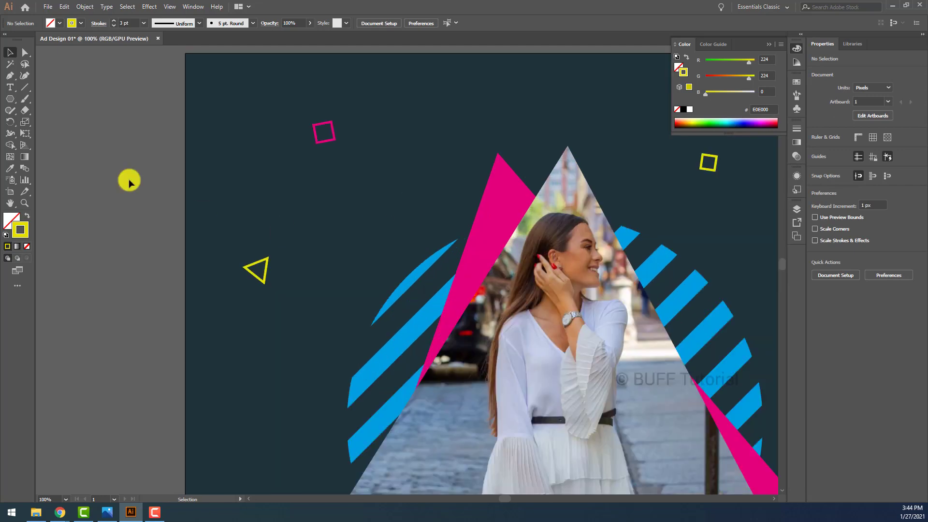
Step: Draw a zigzag line with the Pen tool left of the photo
click(10, 76)
click(330, 272)
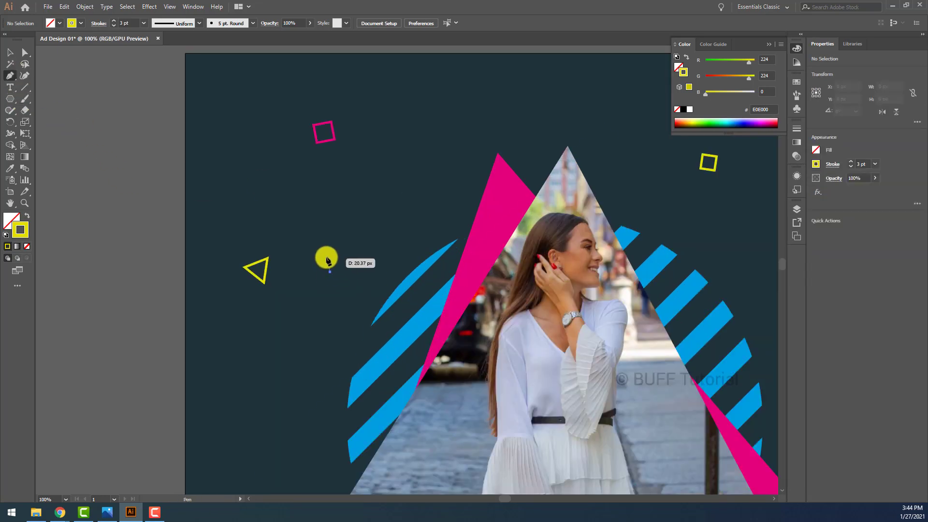
click(340, 256)
drag(350, 241, 351, 209)
click(350, 208)
click(367, 216)
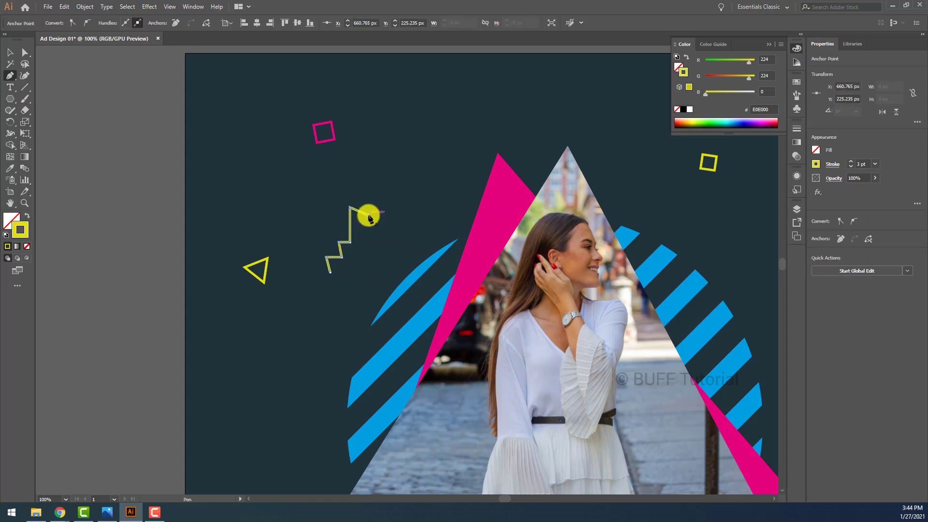
click(349, 228)
click(362, 216)
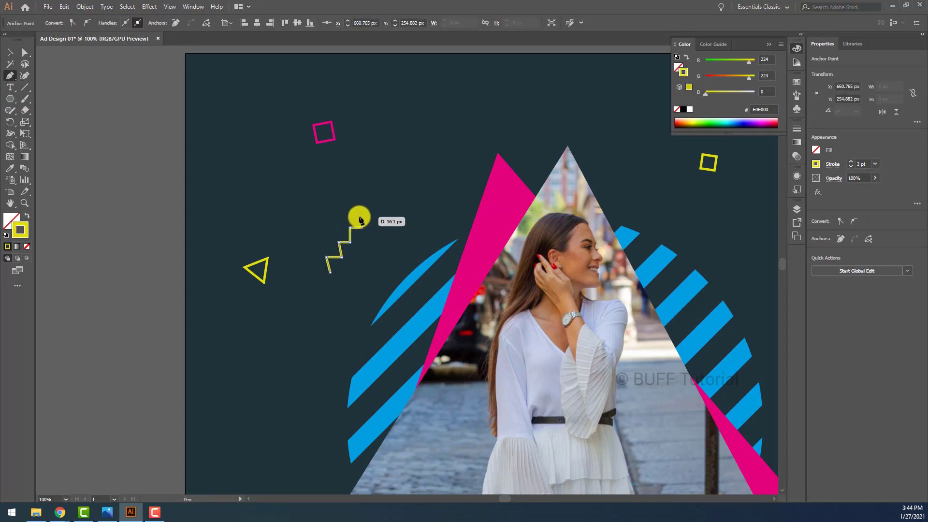
click(370, 215)
key(v)
Step: Colour the first zigzag green with the Eyedropper, then deselect it
key(i)
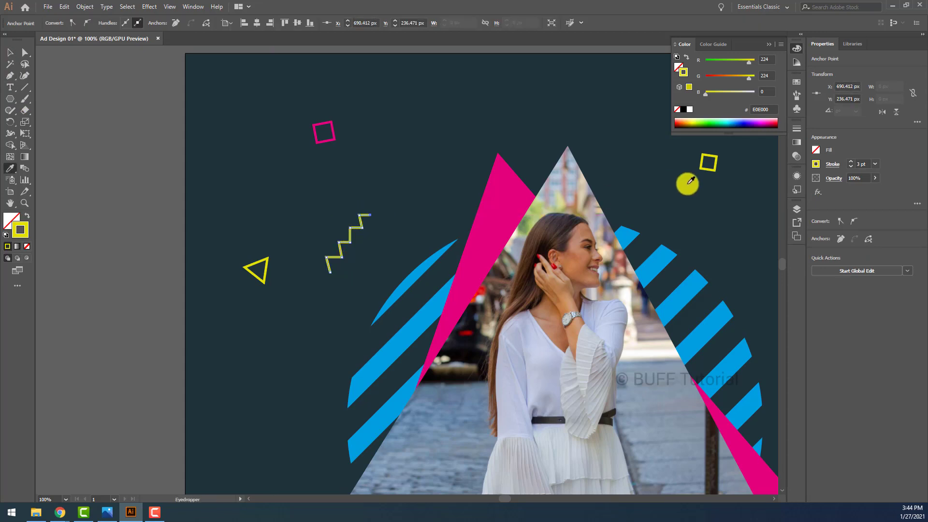
drag(749, 60, 707, 60)
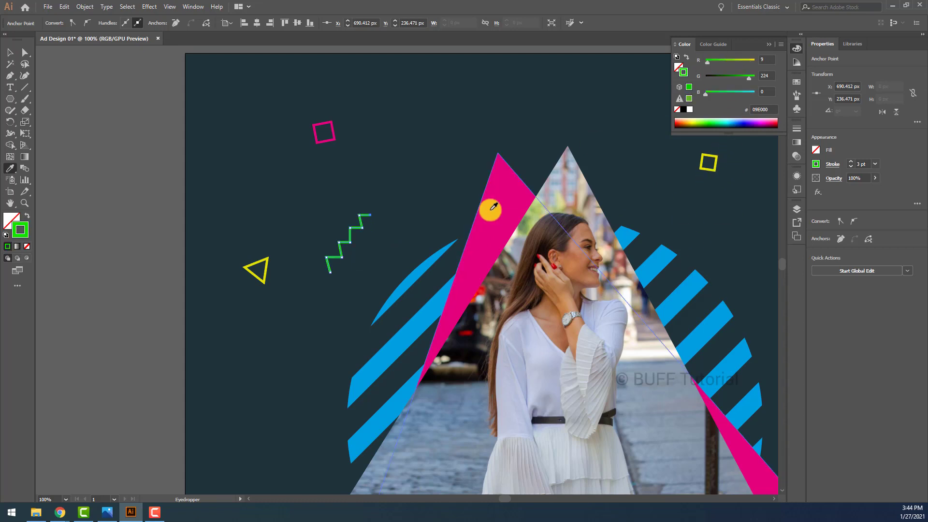
scroll(491, 213, down, 3)
key(v)
click(650, 268)
scroll(650, 280, up, 2)
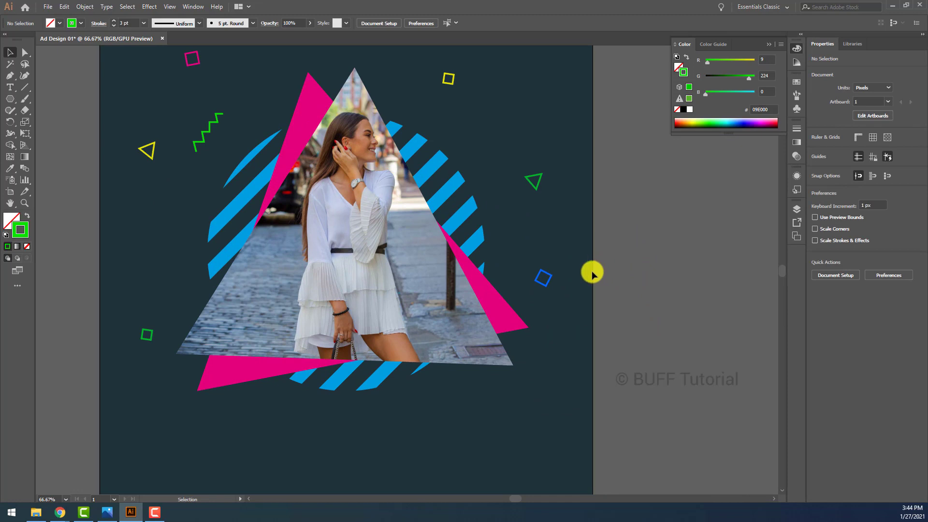
Step: Draw a second zigzag rising beside the triangle's lower-right corner
key(p)
scroll(537, 319, up, 3)
click(514, 375)
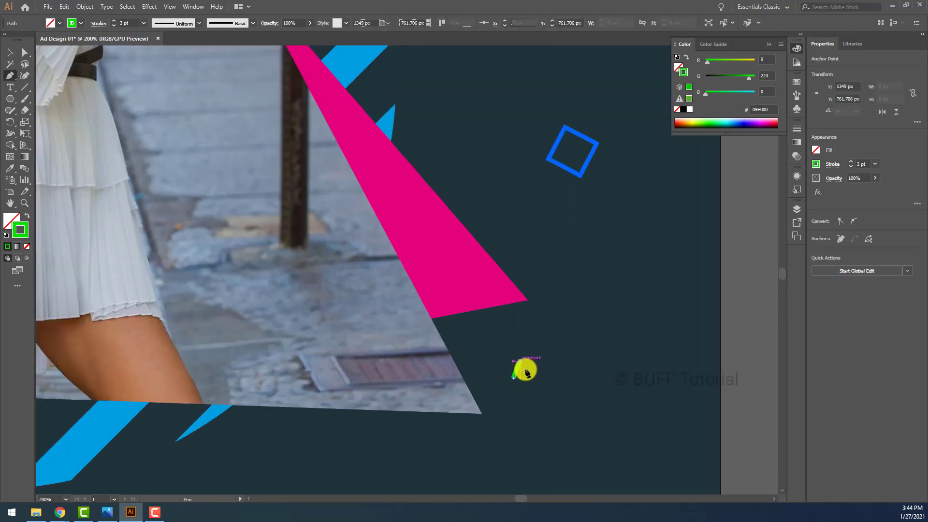
click(538, 370)
click(542, 352)
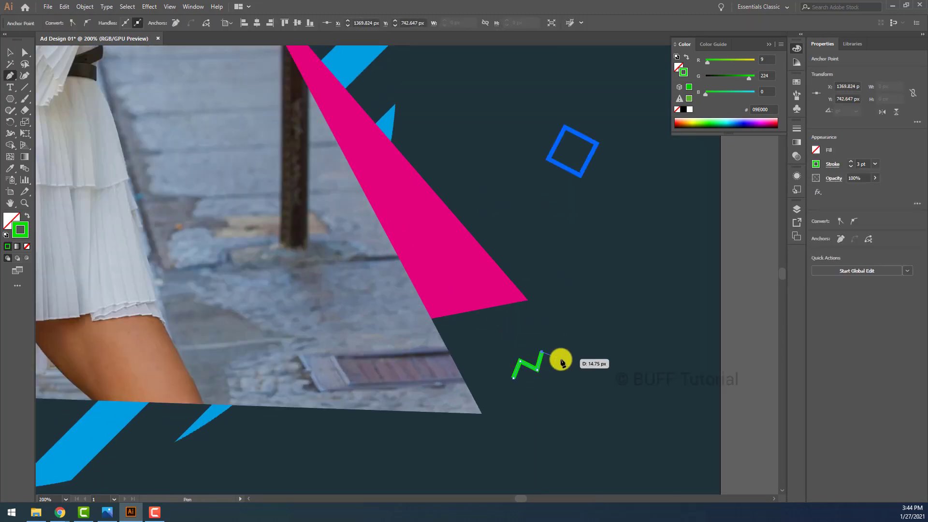
click(566, 334)
click(580, 348)
click(588, 323)
click(607, 340)
click(610, 304)
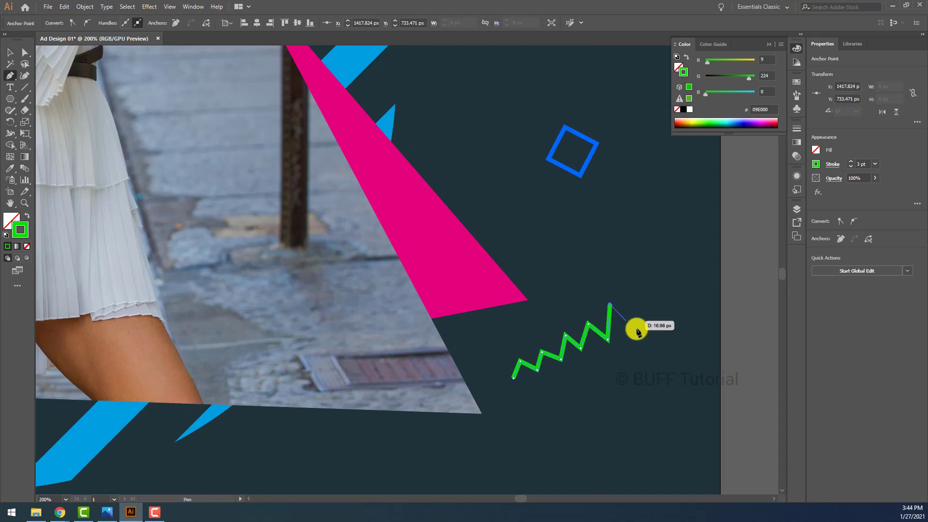
scroll(638, 333, down, 2)
scroll(631, 329, up, 1)
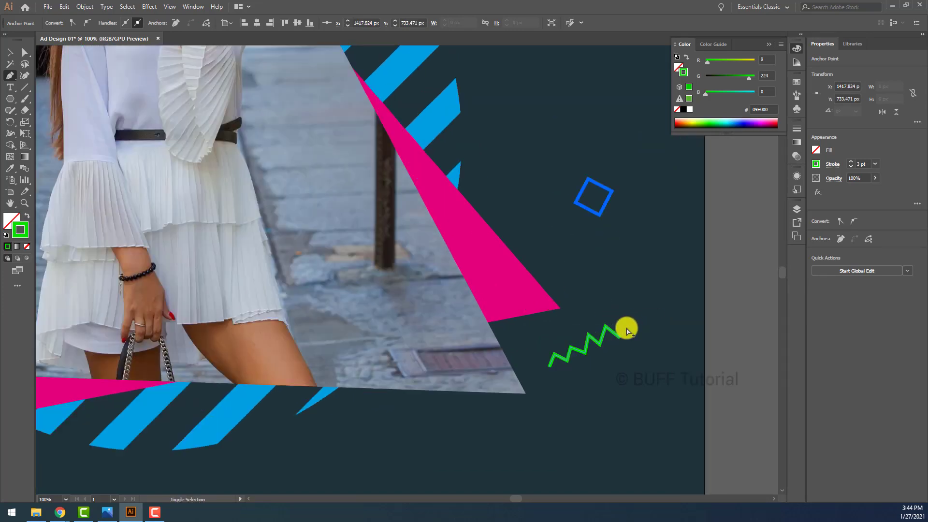
scroll(631, 328, up, 1)
scroll(636, 331, down, 2)
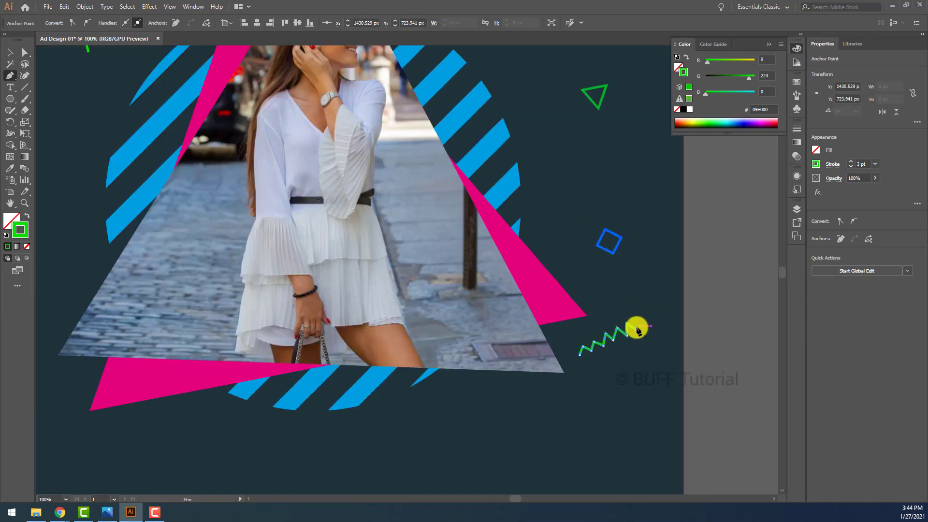
Step: Eyedrop yellow from a yellow shape onto the second zigzag and deselect
key(i)
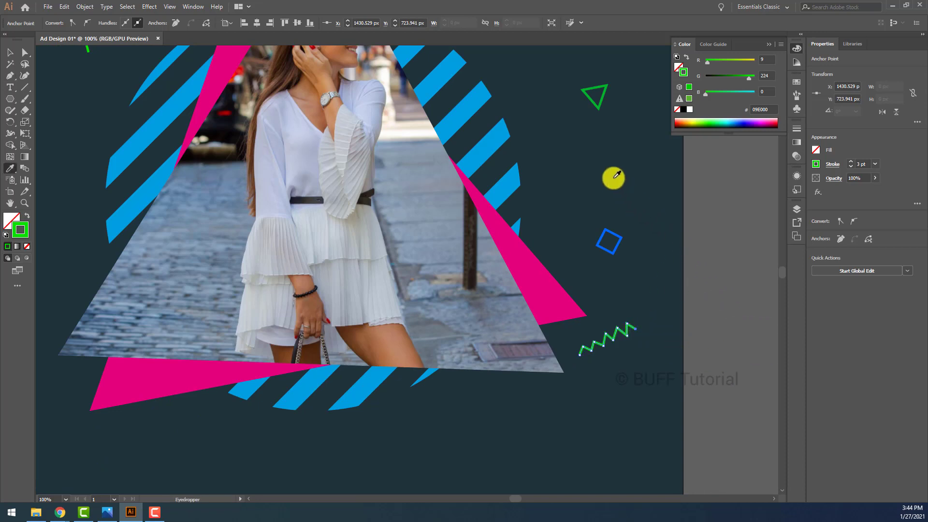
scroll(592, 132, down, 2)
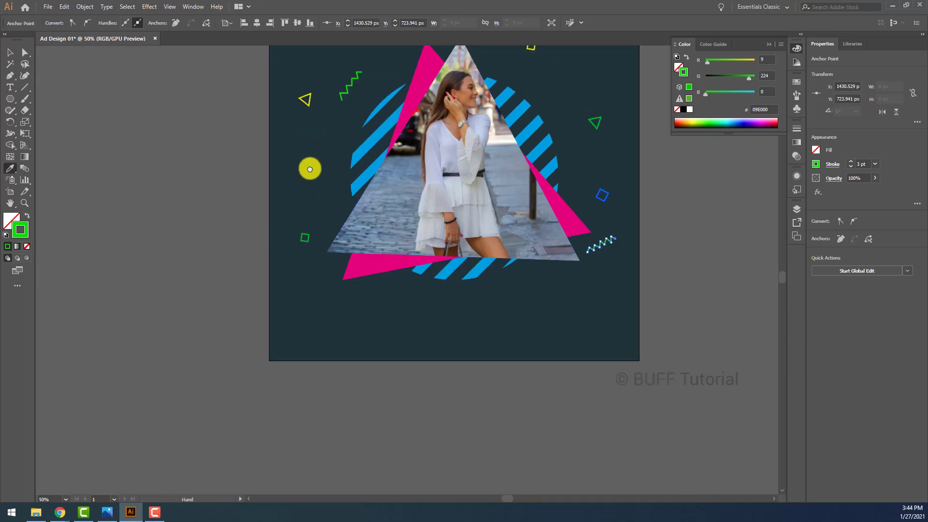
click(532, 124)
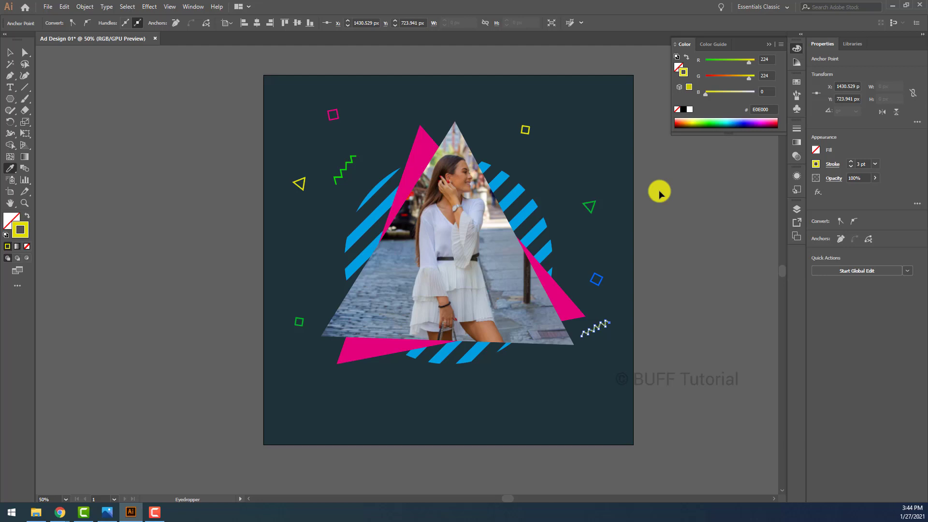
key(v)
click(679, 267)
Step: Draw a seven-point horizontal zigzag near the top right of the artwork
key(p)
scroll(556, 155, up, 2)
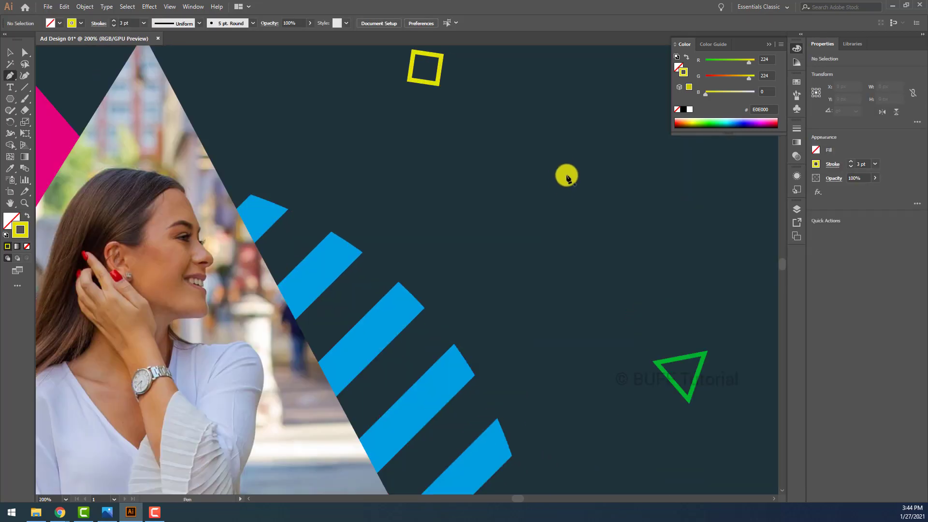
click(420, 171)
click(438, 191)
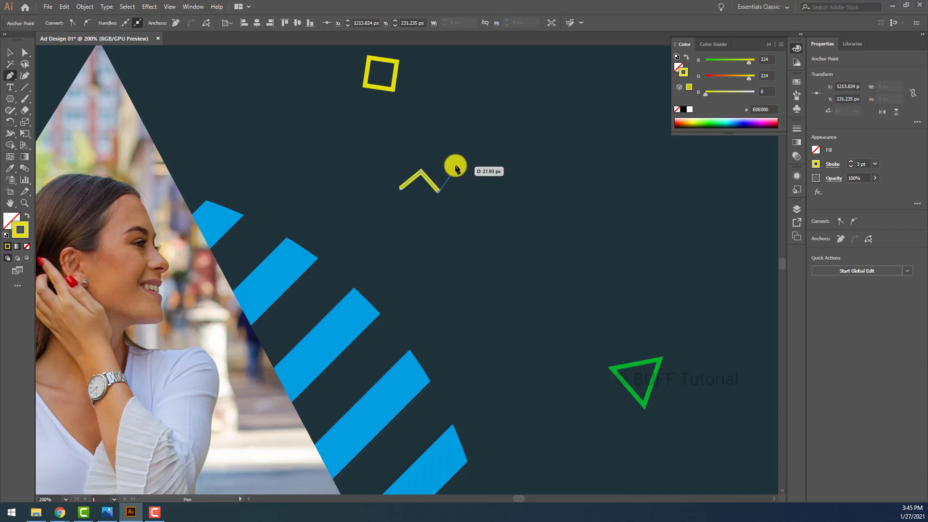
click(456, 171)
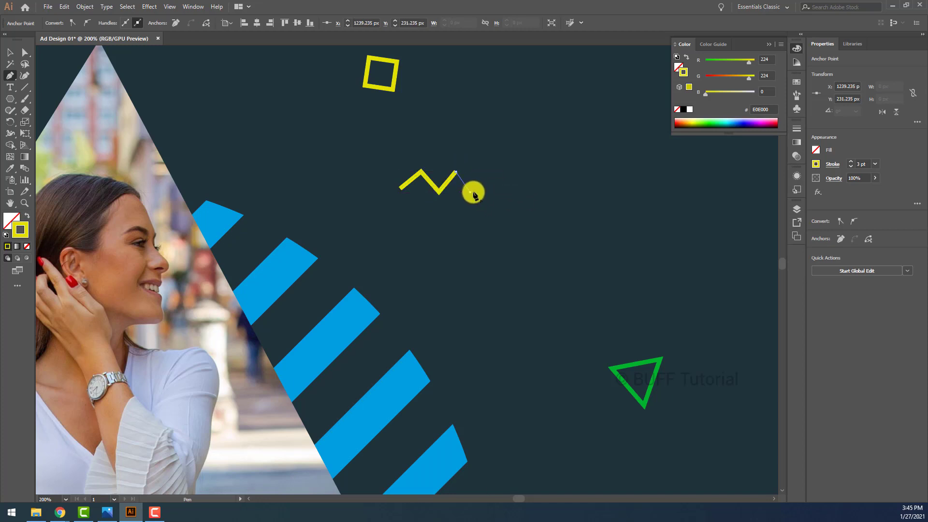
click(471, 192)
click(483, 172)
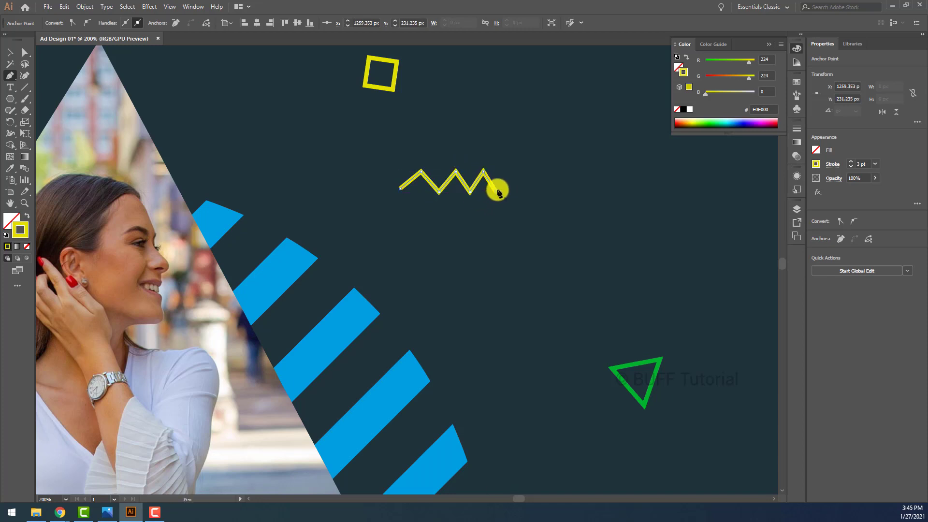
click(496, 191)
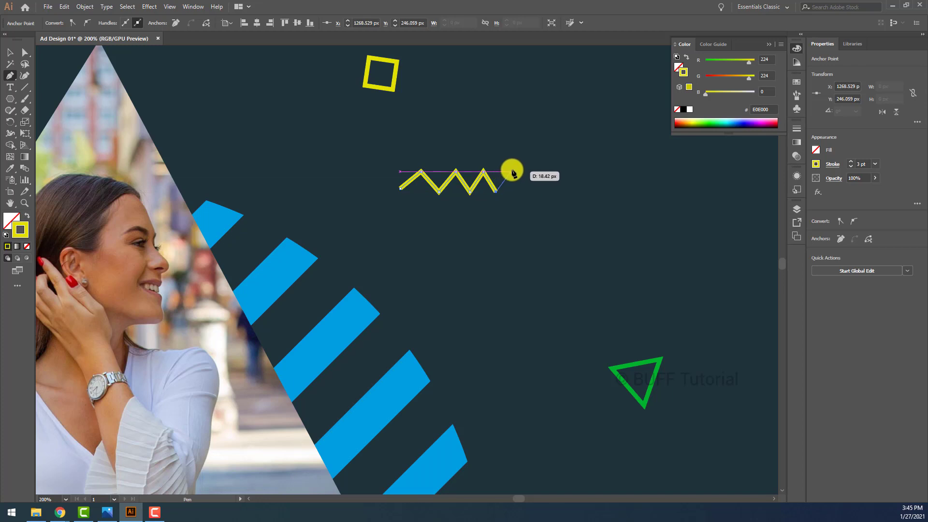
click(513, 171)
Step: Nudge the zigzag's starting anchor into line and zoom back out
ctrl+click(401, 189)
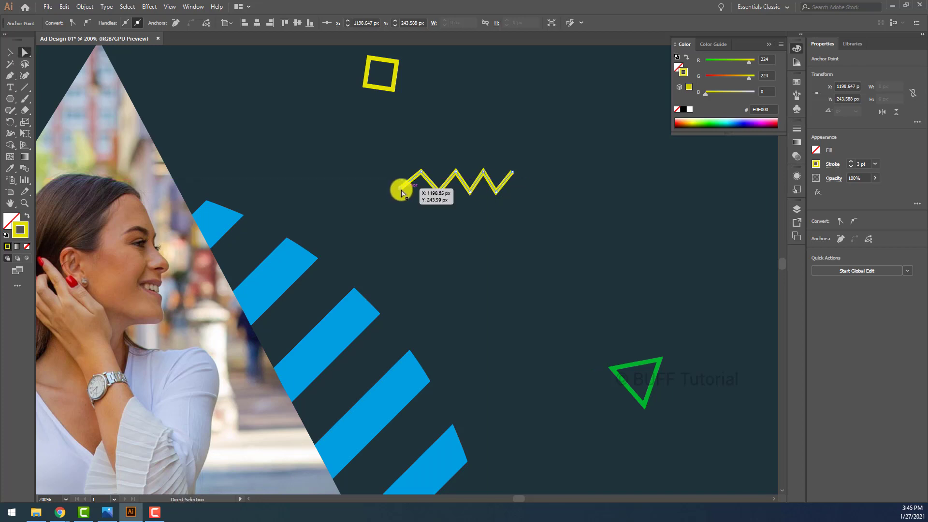
drag(402, 192, 408, 196)
key(v)
alt+scroll(457, 197, down, 2)
alt+scroll(456, 198, down, 2)
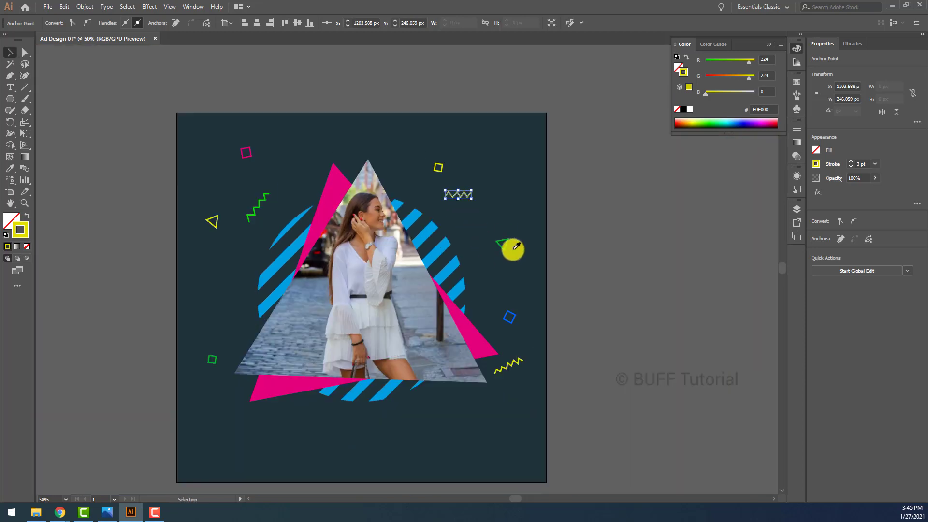
Step: Recolour the new zigzag magenta by sampling the pink triangle
key(i)
click(249, 154)
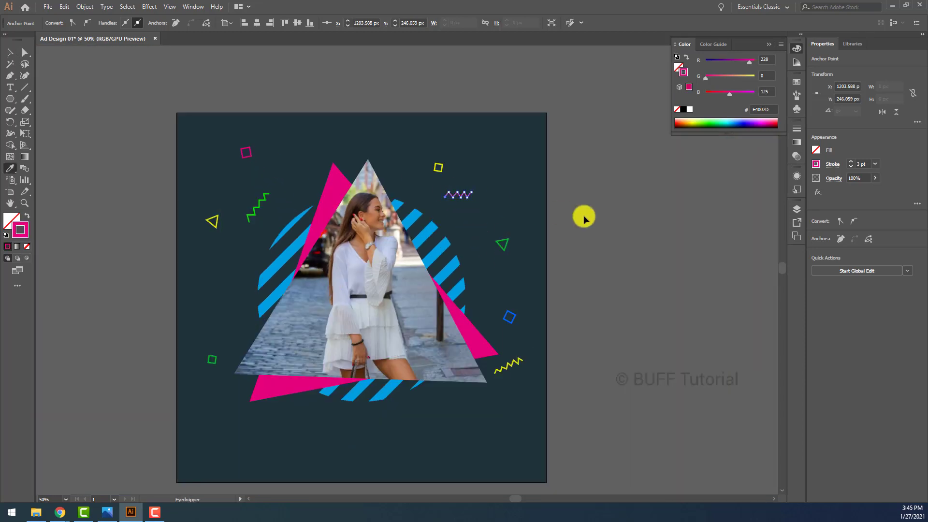
key(v)
drag(584, 285, 651, 213)
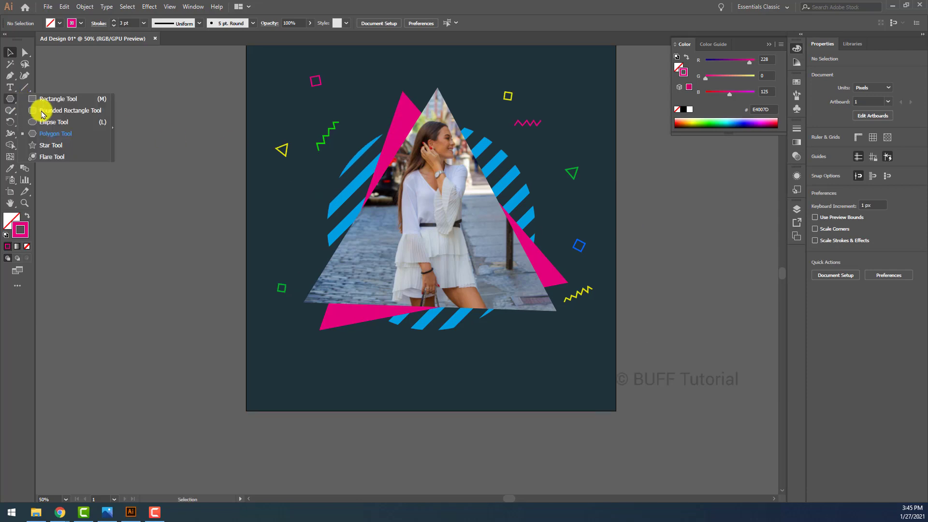
Step: Draw a small circle left of the triangle with the green triangle's outline colour
drag(21, 103, 42, 123)
drag(284, 217, 291, 224)
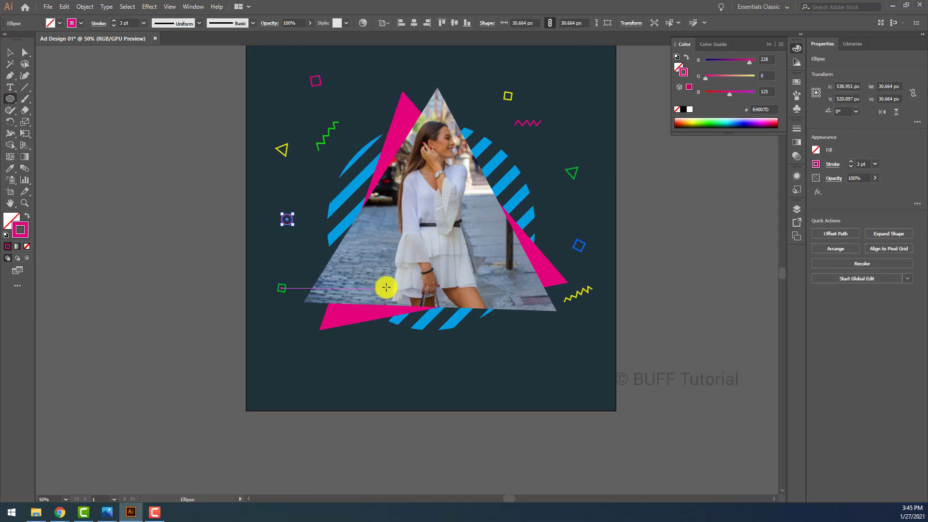
key(i)
click(574, 175)
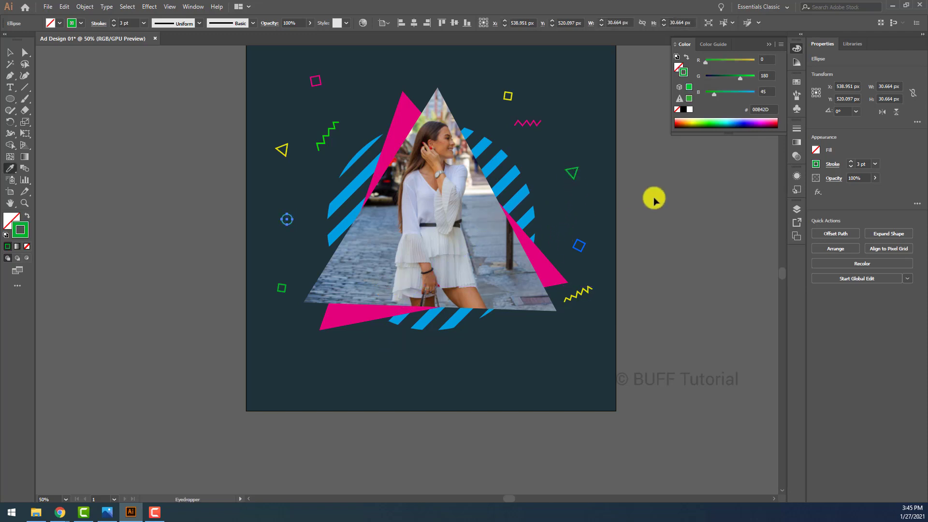
key(v)
key(ctrl+shift+a)
drag(718, 300, 598, 285)
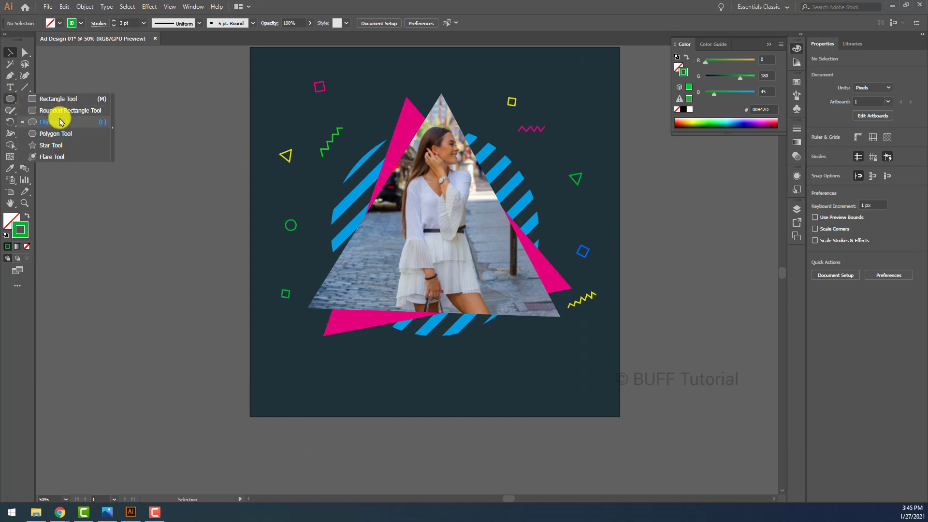
Step: Draw a large circle over the photo's lower left with the Ellipse tool
drag(16, 99, 58, 124)
drag(541, 286, 589, 245)
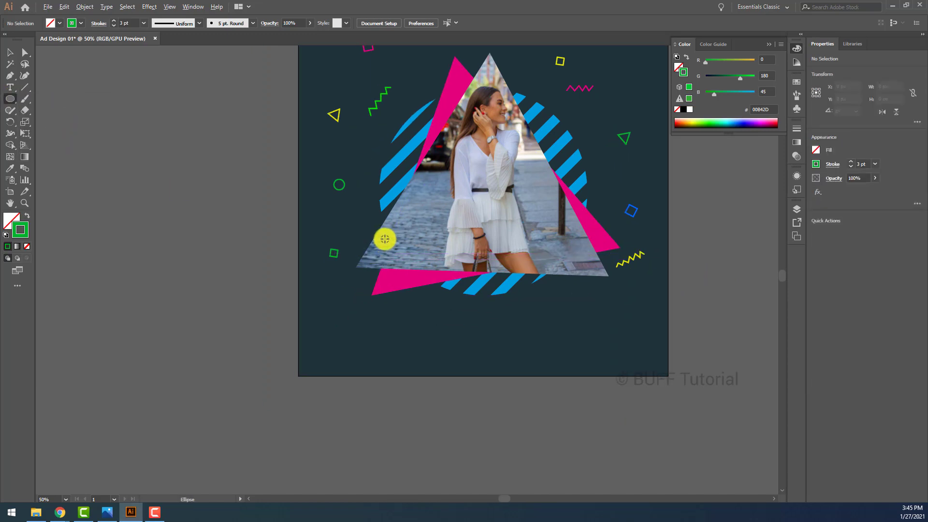
drag(388, 237, 434, 295)
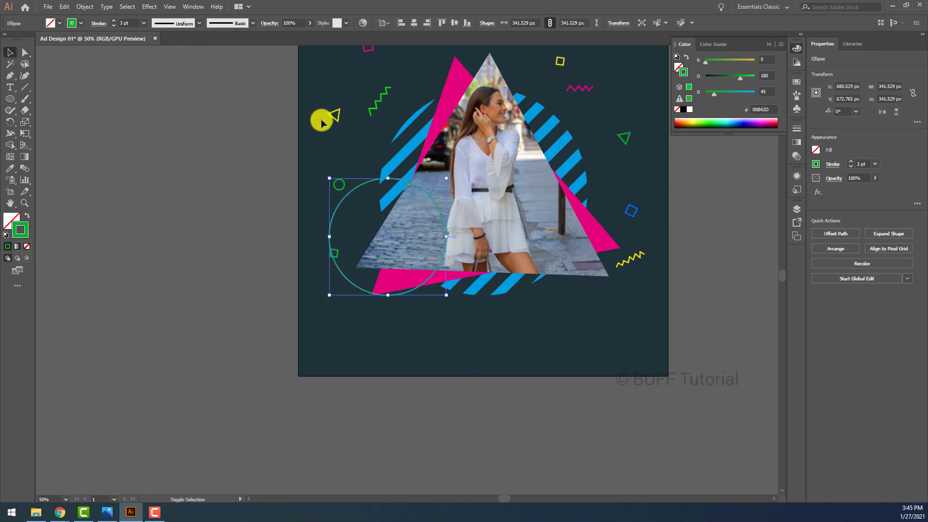
Step: Swap the large circle's outline to a fill and make it pure yellow #FFFF00
key(ctrl)
key(shift+s)
key(v)
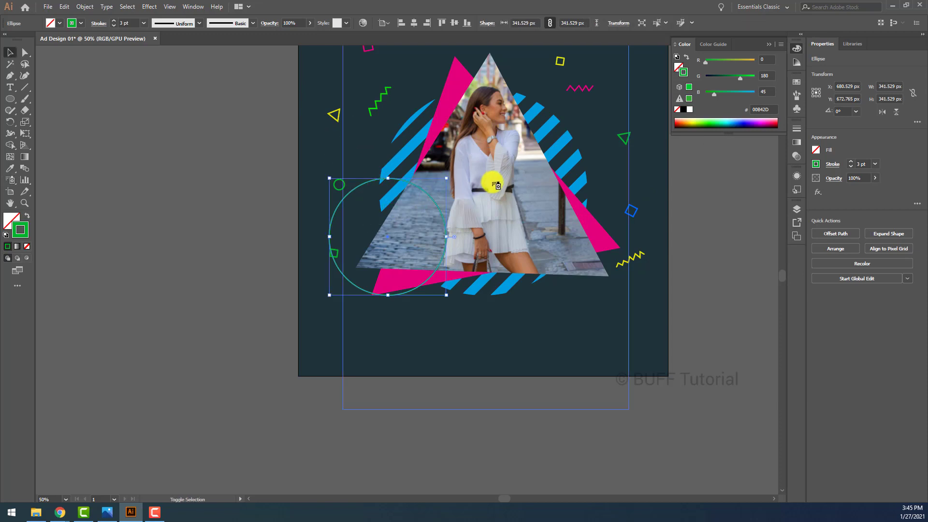
key(shift+x)
double_click(679, 68)
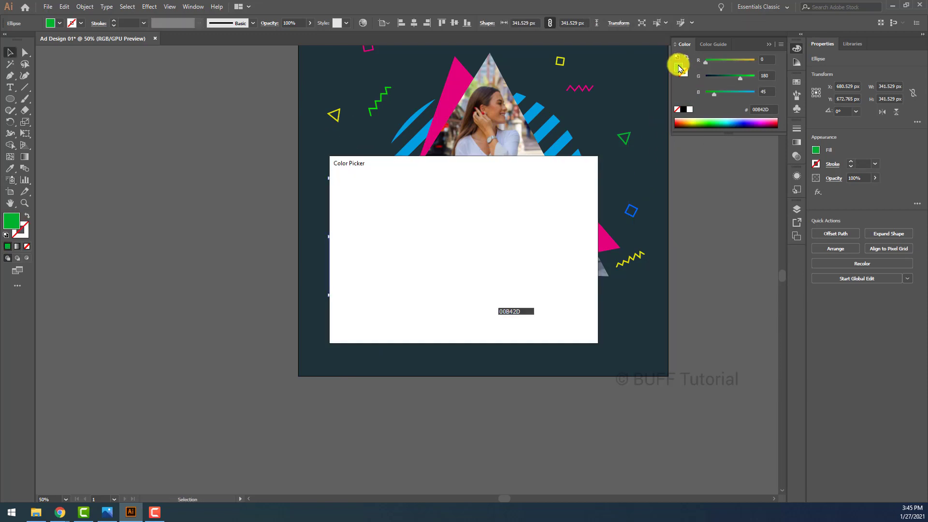
drag(478, 277, 481, 296)
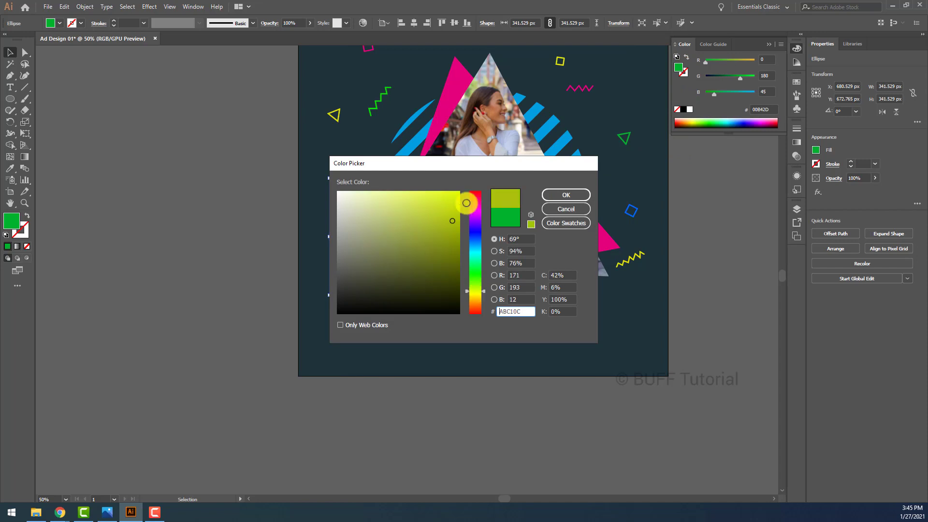
click(566, 195)
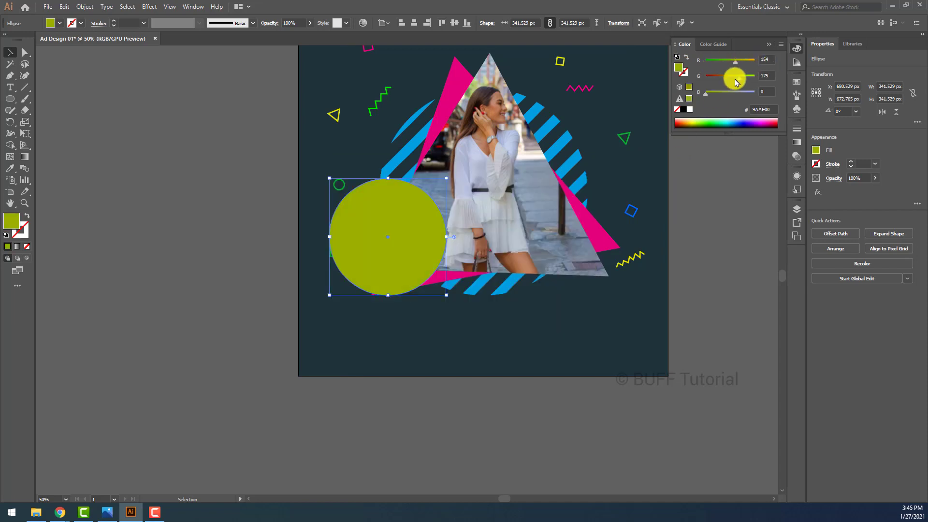
drag(739, 78, 776, 59)
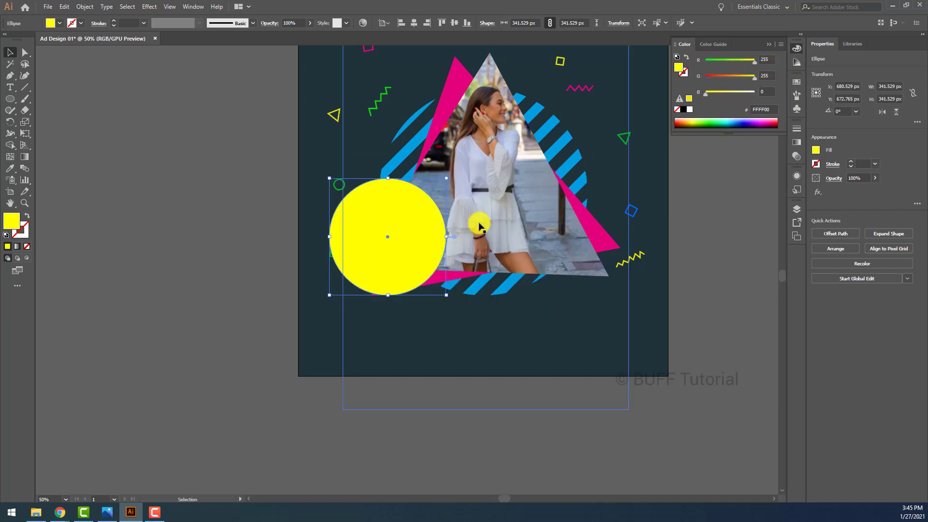
click(247, 240)
Step: Resize the yellow circle to about 280.773 px over the triangle's lower-left corner
key(ctrl+minus)
key(ctrl+minus)
key(ctrl+plus)
key(ctrl+plus)
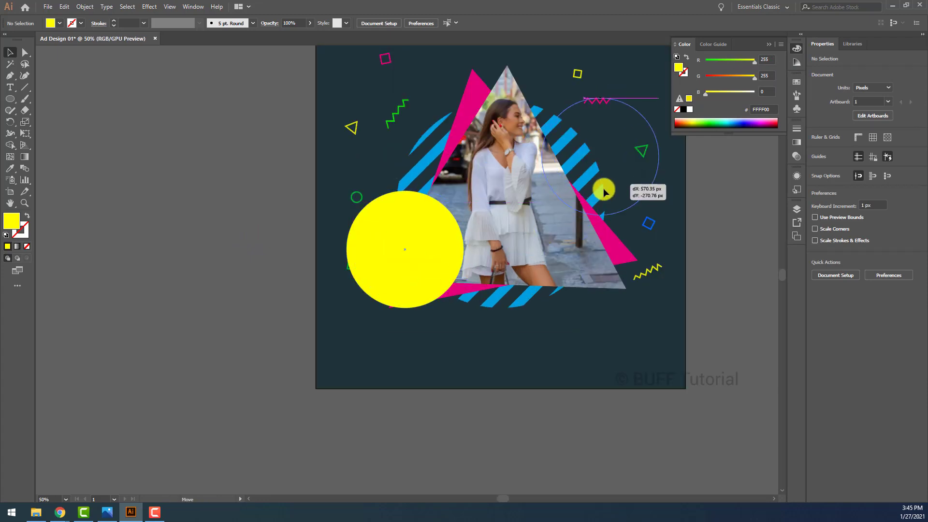
drag(418, 281, 603, 195)
drag(648, 107, 633, 135)
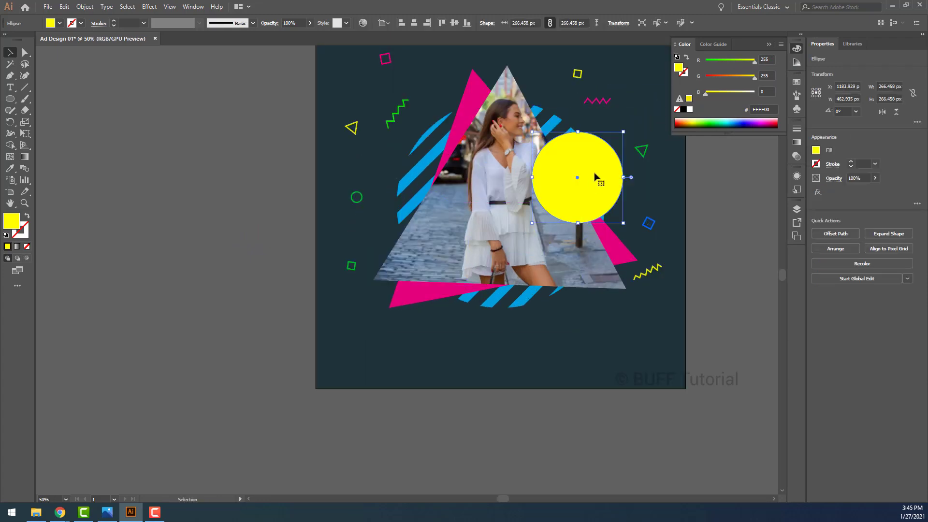
mouse_move(597, 180)
mouse_down()
mouse_move(426, 211)
mouse_move(430, 223)
mouse_move(604, 242)
mouse_move(458, 152)
mouse_move(422, 257)
mouse_move(440, 269)
mouse_up()
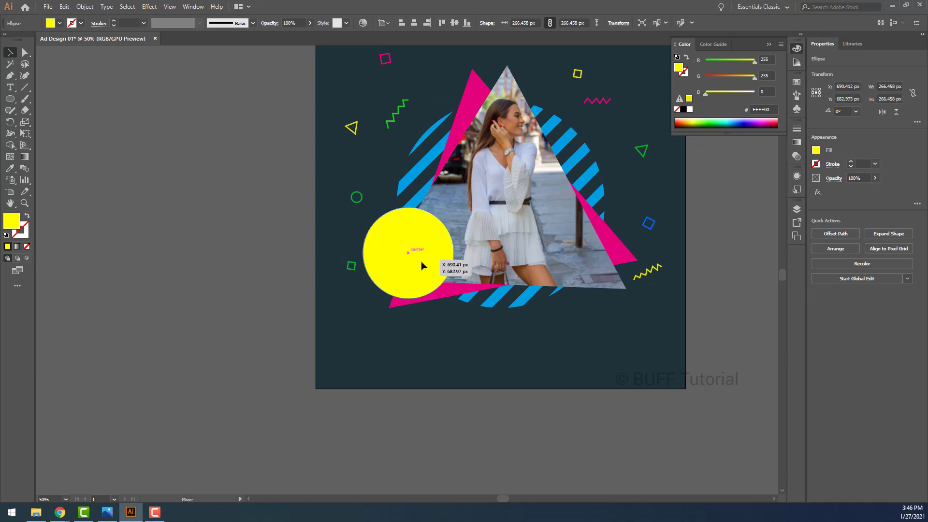
scroll(433, 266, up, 2)
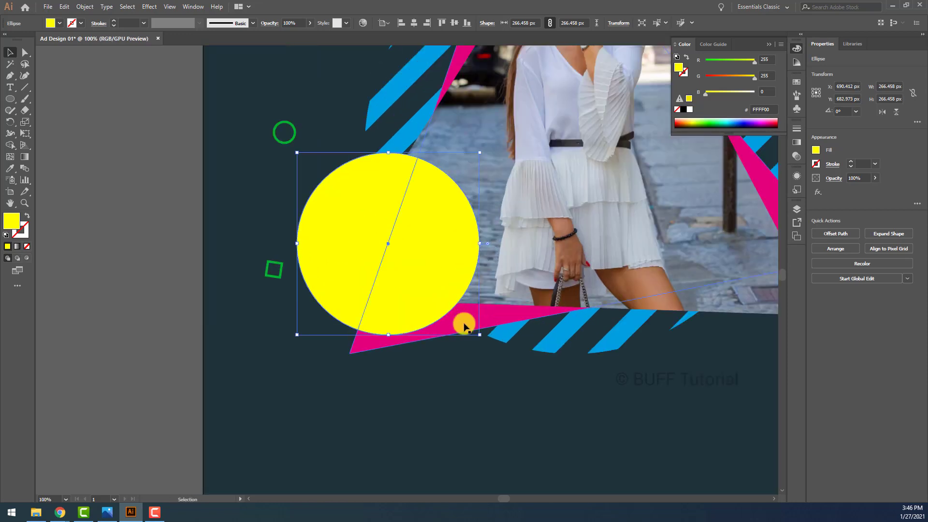
drag(480, 153, 489, 143)
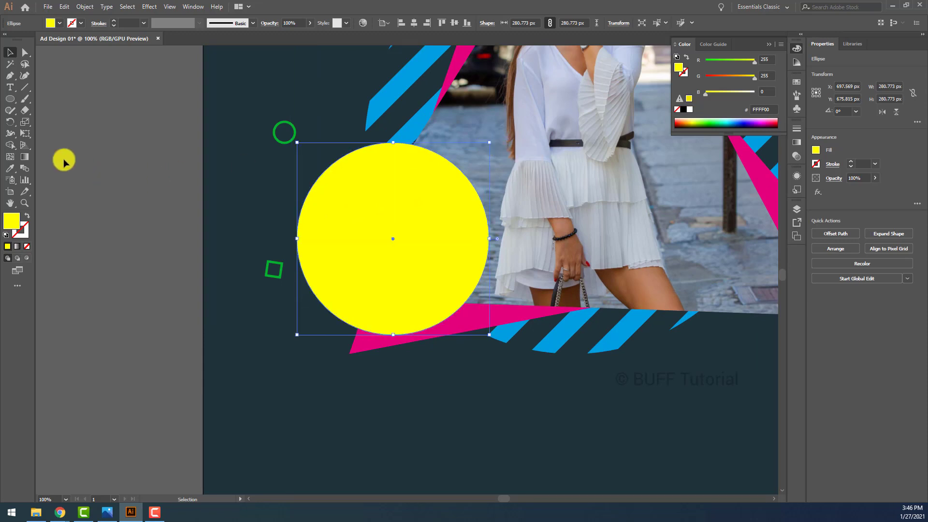
click(65, 160)
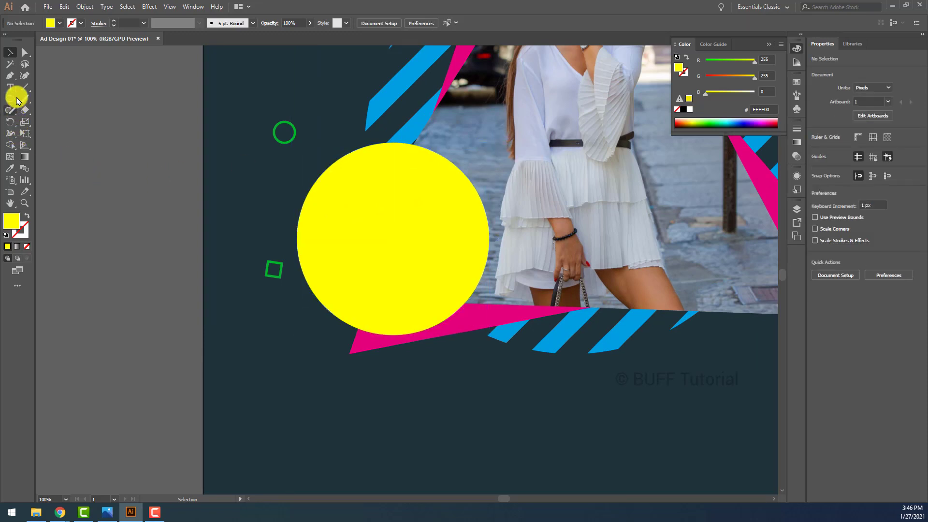
Step: Add '50%' text inside the yellow circle and enlarge it
key(t)
click(359, 231)
text(50)
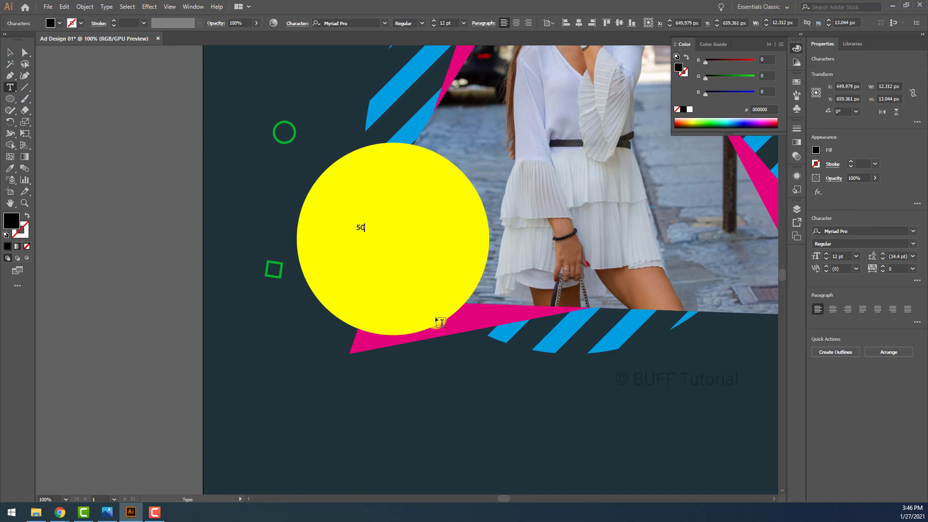
click(9, 53)
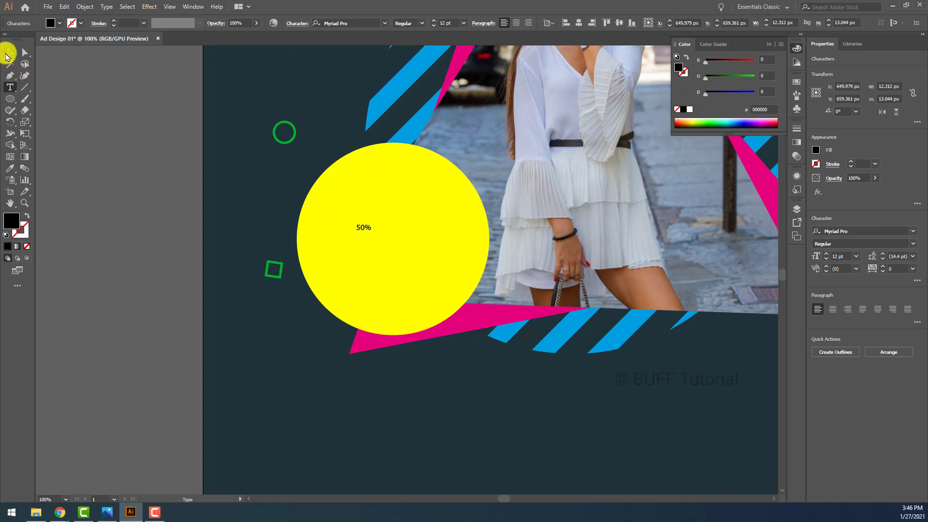
drag(407, 266, 452, 296)
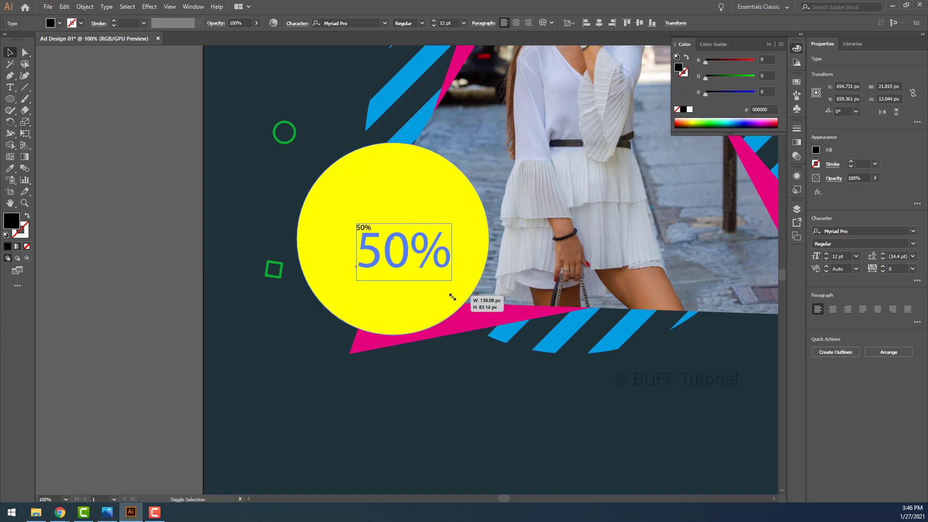
drag(425, 252, 412, 243)
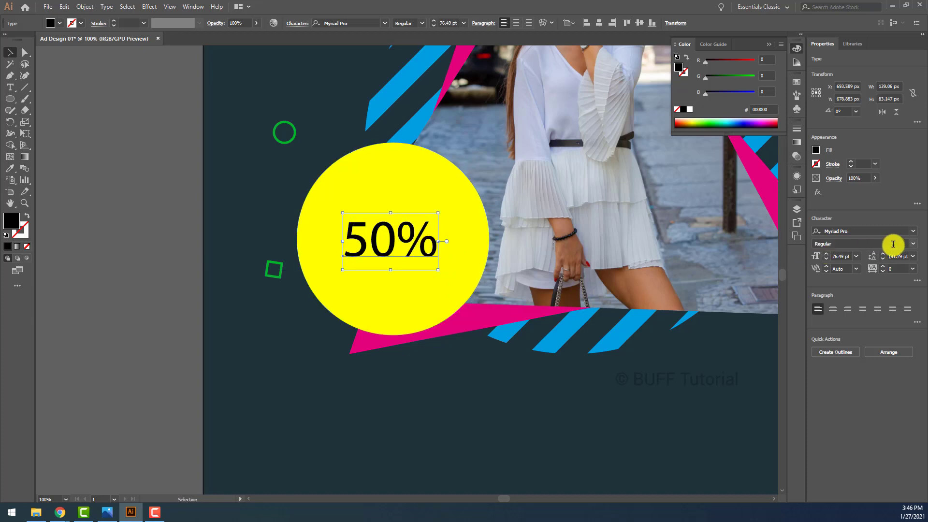
Step: Set the 50% text to Bahnschrift SemiCondensed and enlarge it further
click(912, 231)
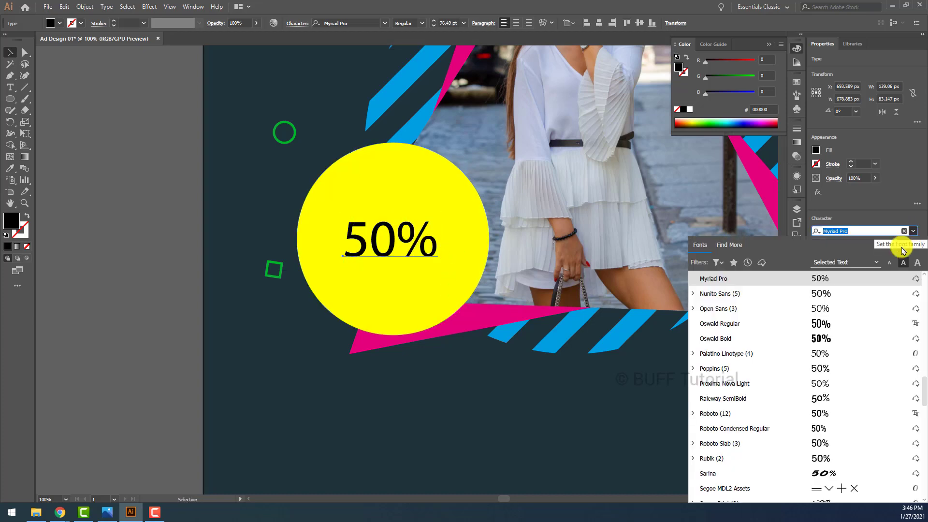
click(821, 340)
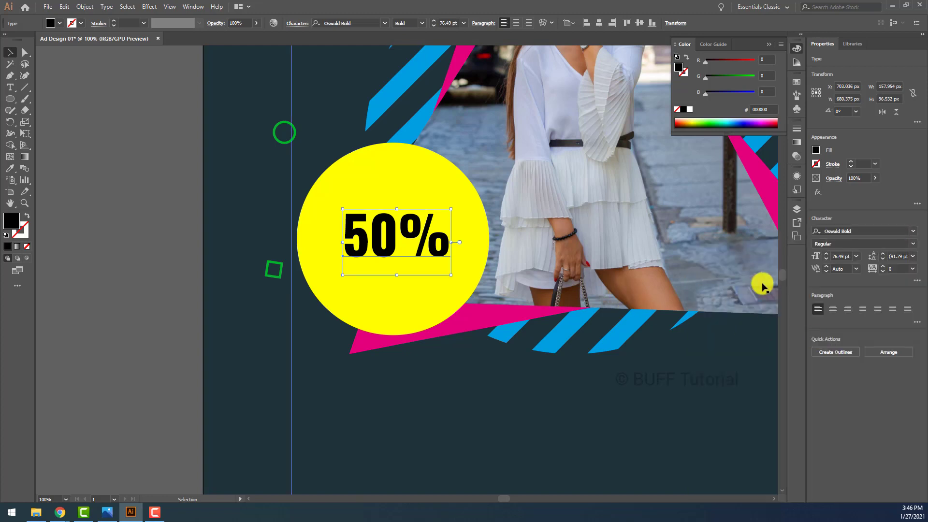
click(915, 234)
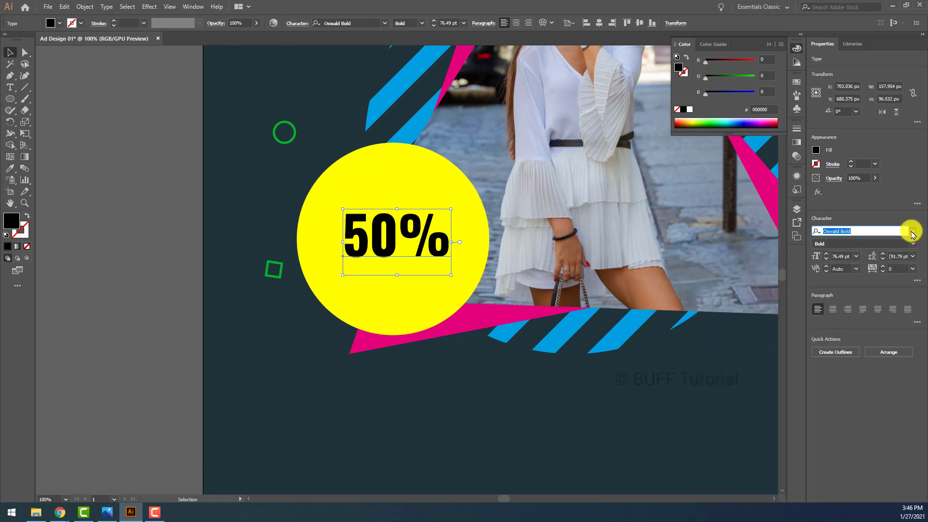
key(Return)
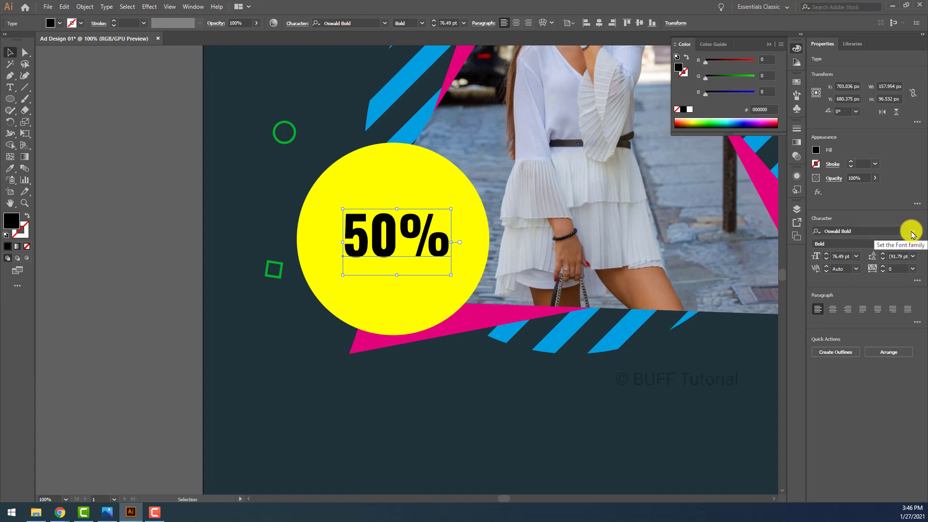
click(912, 233)
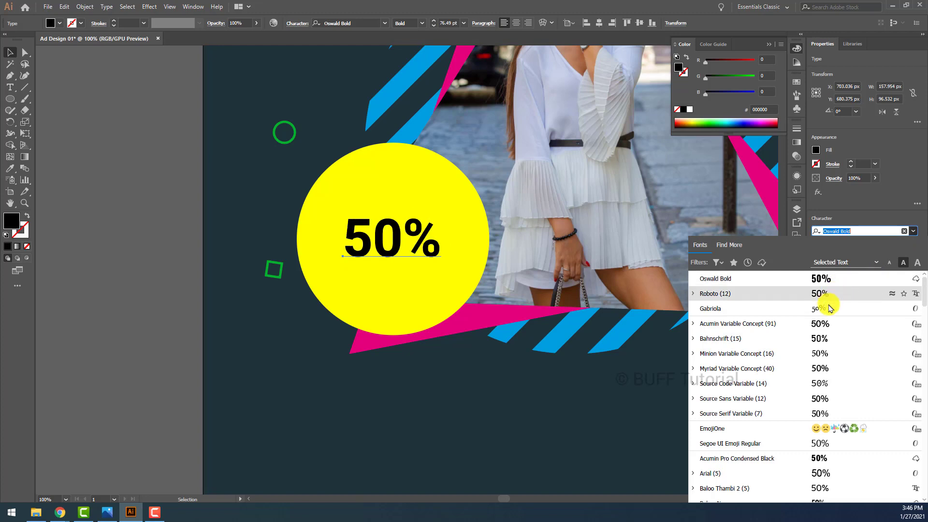
click(836, 340)
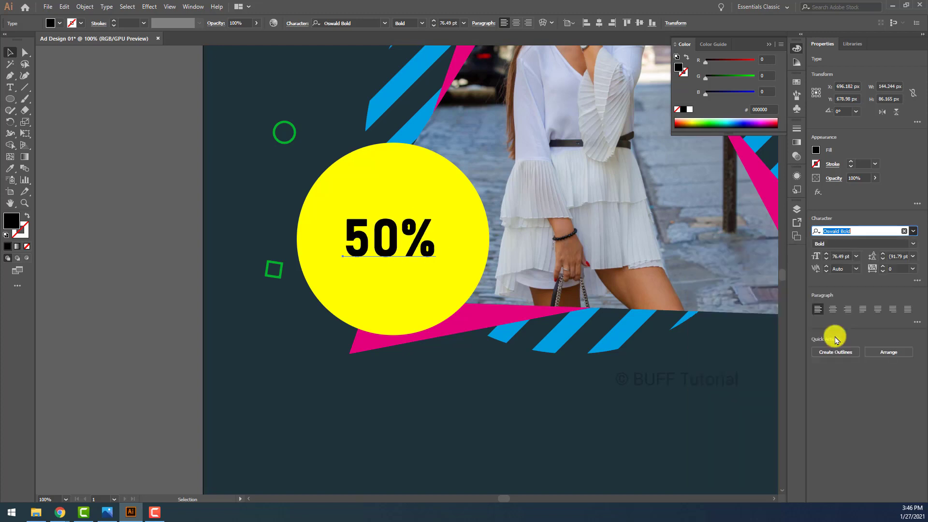
text(Bahnschrift)
click(900, 244)
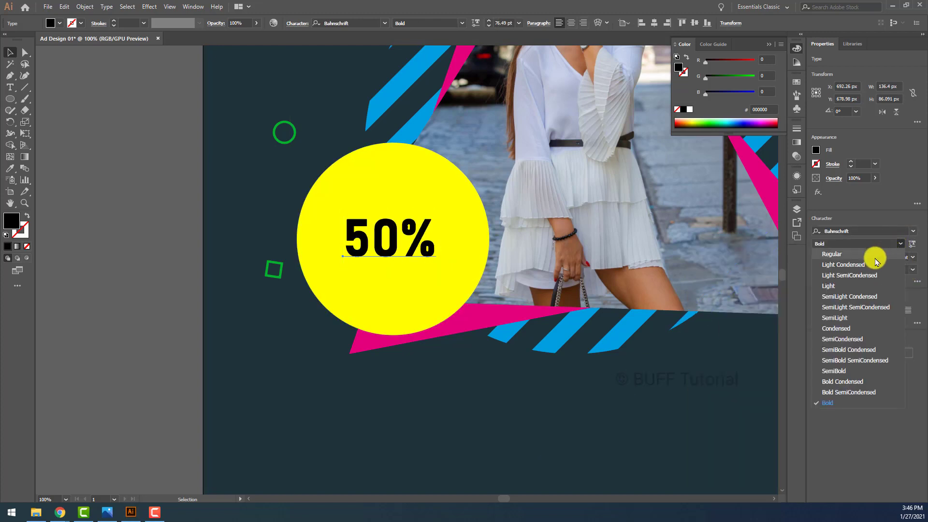
click(857, 340)
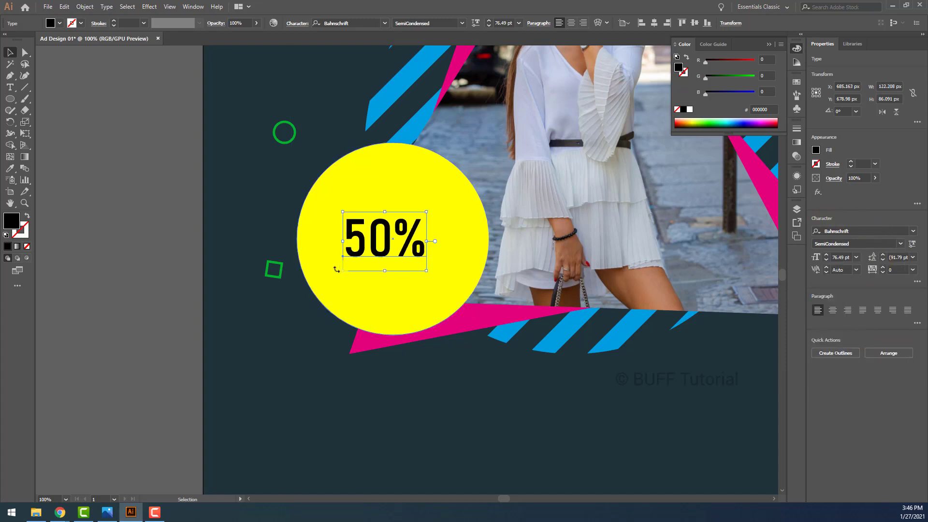
drag(422, 273, 452, 294)
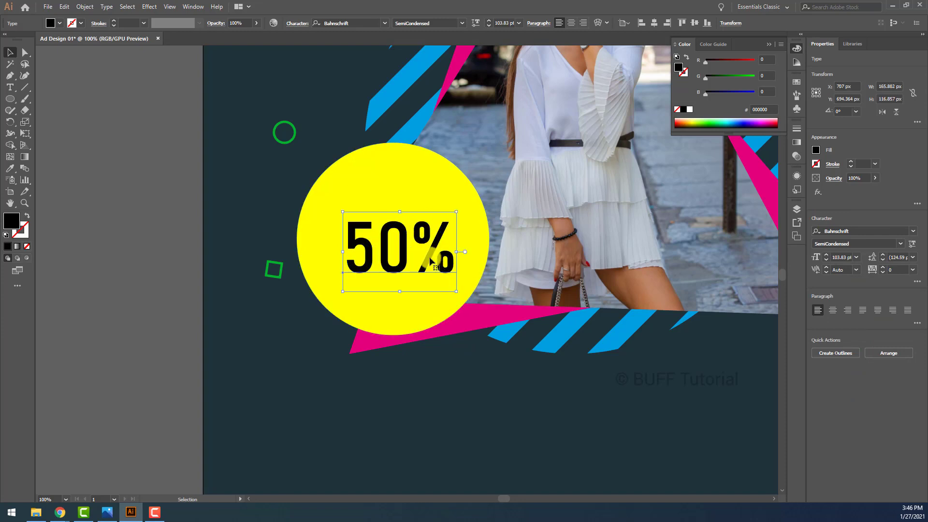
Step: Copy the 50% above itself, retype it as 'UPTO' and shrink it to about half
drag(428, 257, 424, 214)
double_click(424, 196)
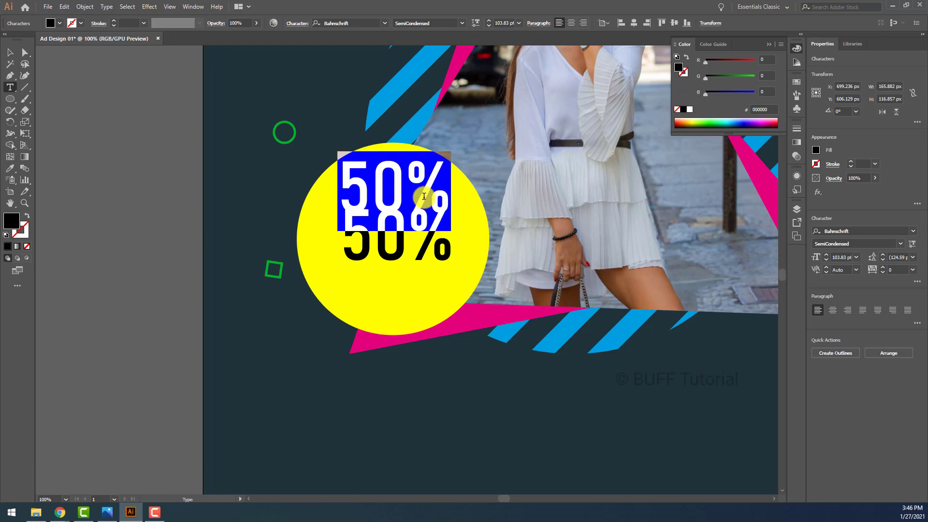
text(UPTO)
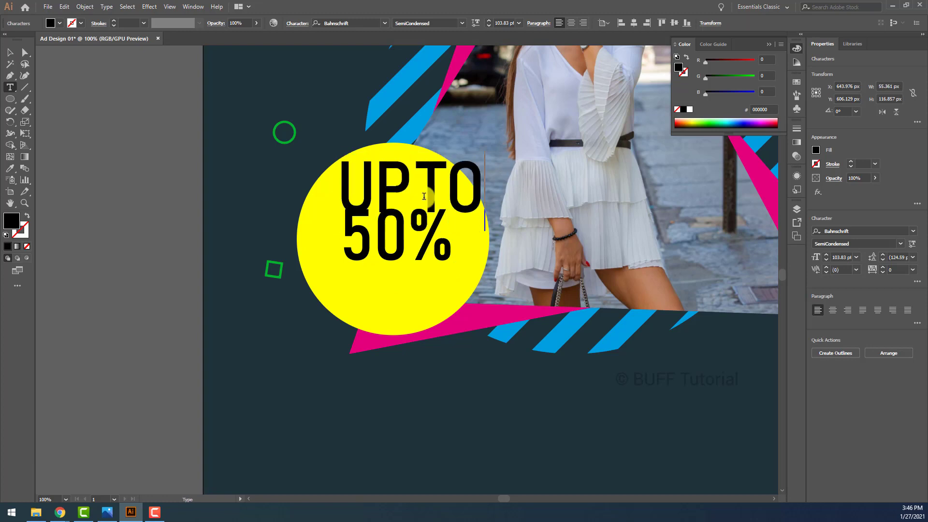
key(ctrl+a)
click(10, 52)
scroll(411, 189, up, 2)
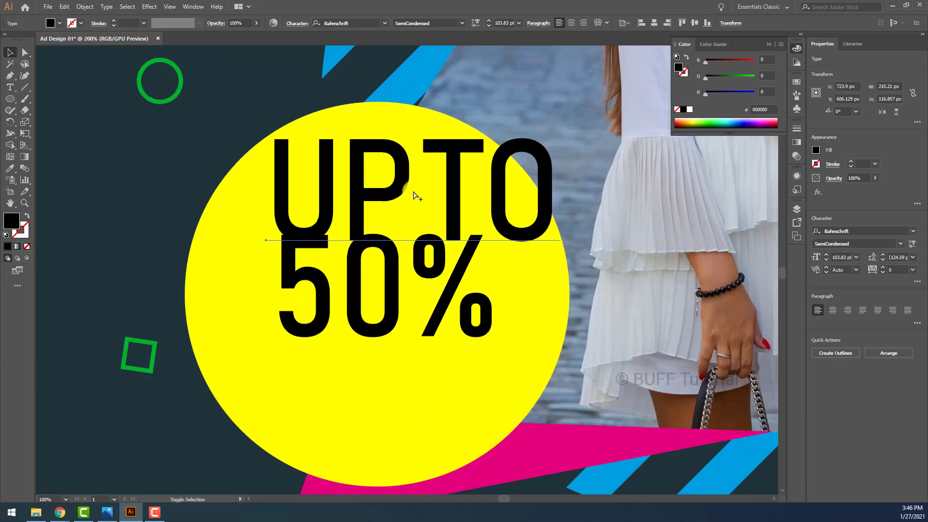
mouse_move(560, 279)
mouse_down()
mouse_move(402, 193)
mouse_move(425, 208)
mouse_up()
Step: Enlarge the 50% text and fine-tune its position within the badge
click(421, 246)
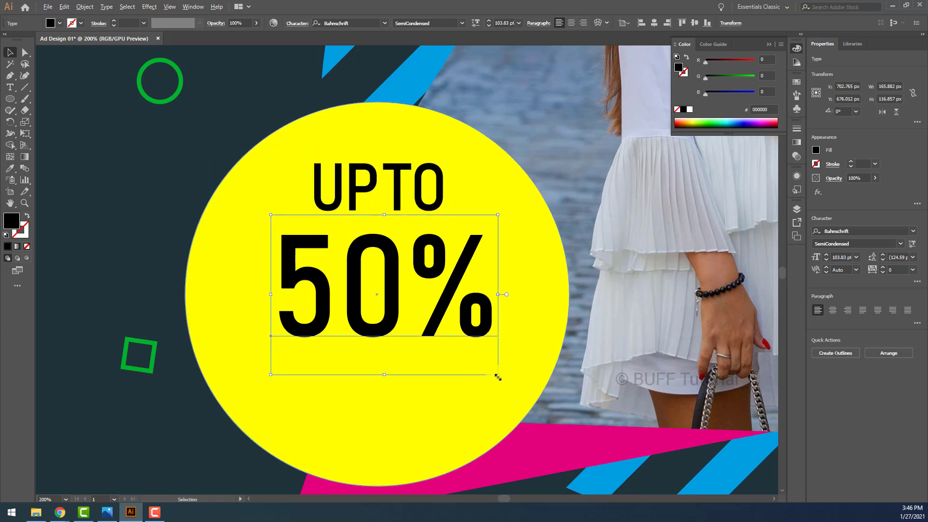
click(514, 390)
shift+click(455, 341)
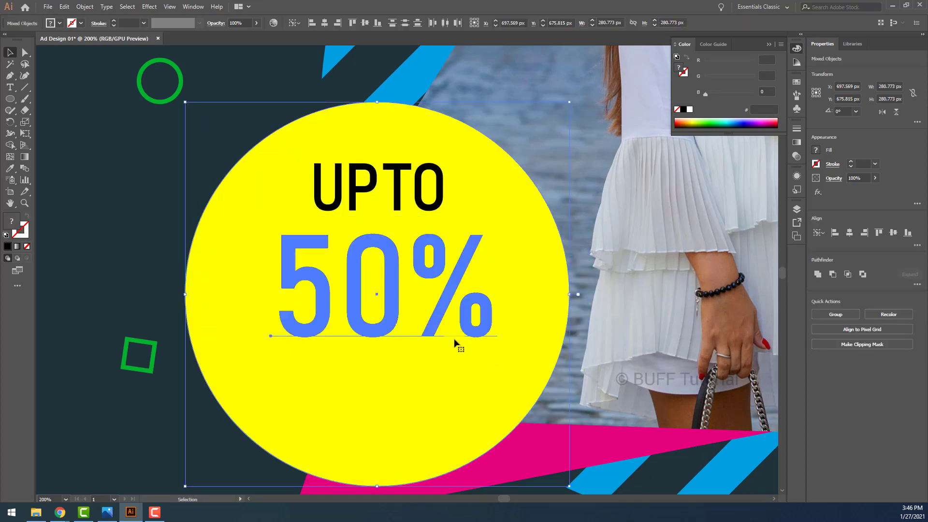
click(134, 199)
click(350, 266)
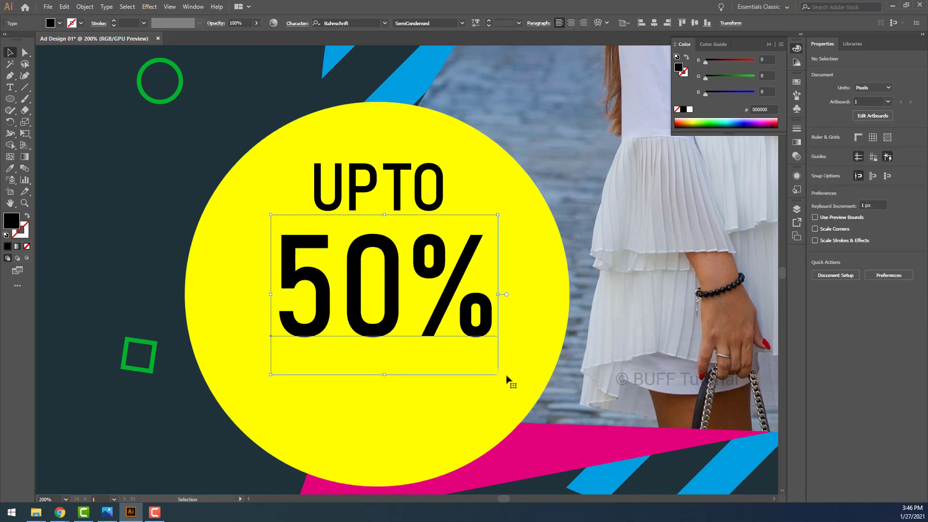
drag(498, 375, 524, 393)
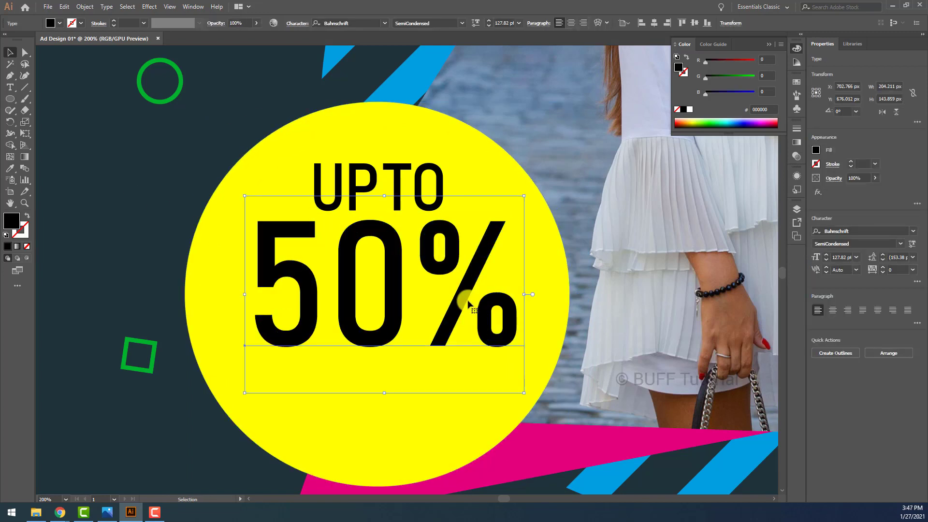
drag(468, 304, 463, 311)
key(Down)
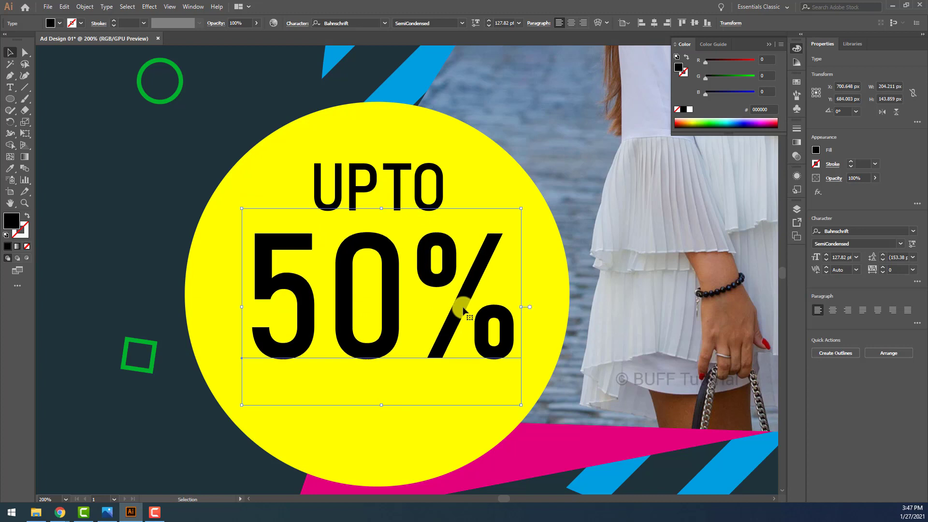
key(Up)
Step: Nudge UPTO upward and place a copy of it below the 50%
key(Up)
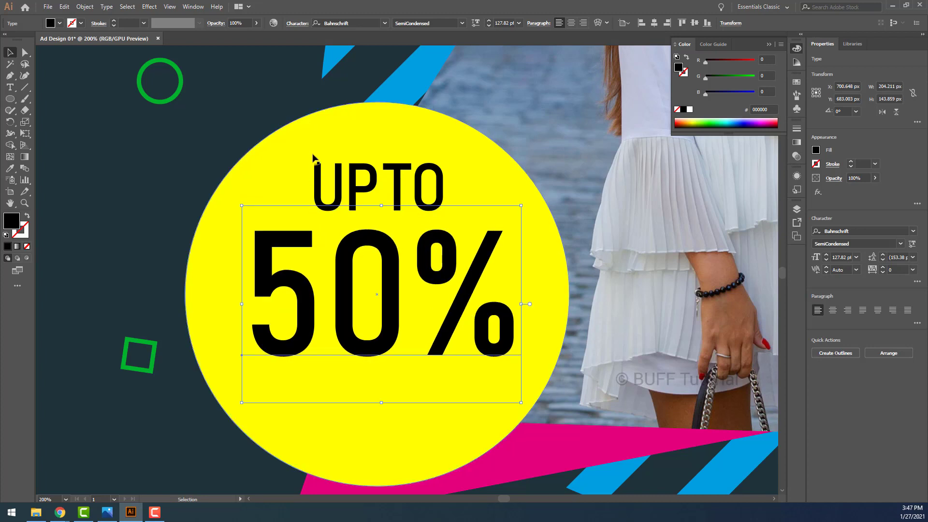
click(350, 177)
key(Up)
key(Up)
key(Up)
key(Up)
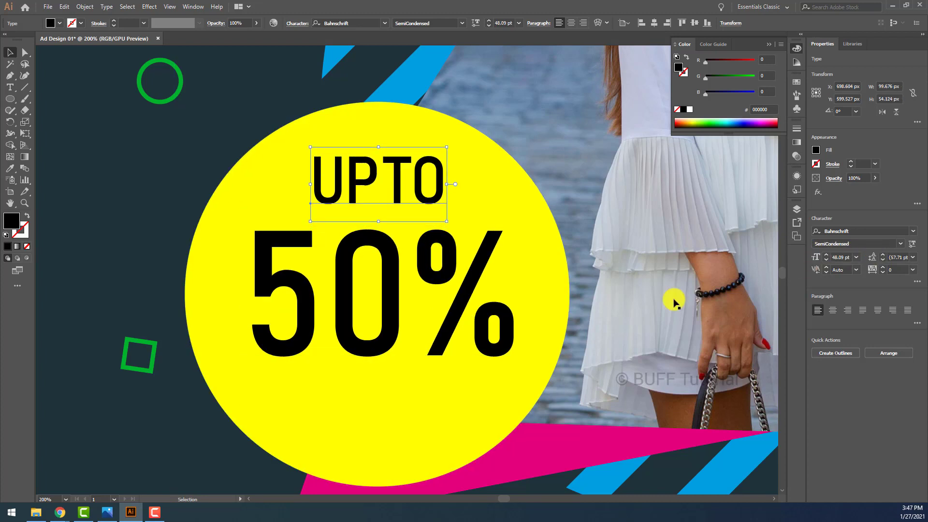
key(Up)
key(Up)
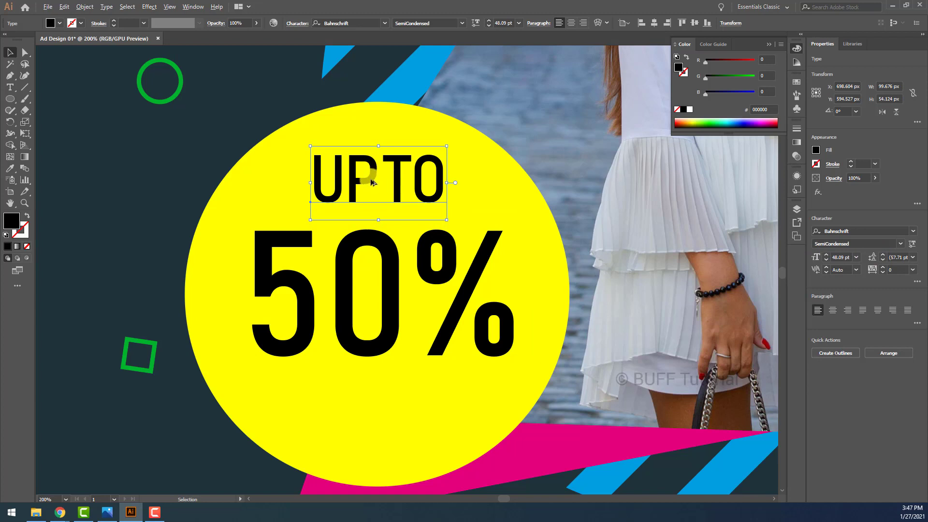
drag(372, 182, 370, 405)
Step: Retype the lower UPTO copy as 'OFF'
key(t)
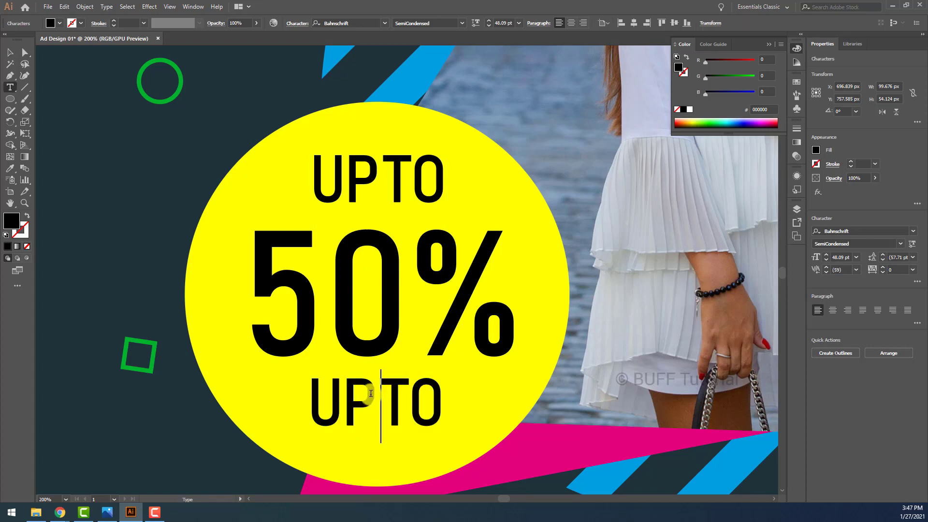
double_click(371, 393)
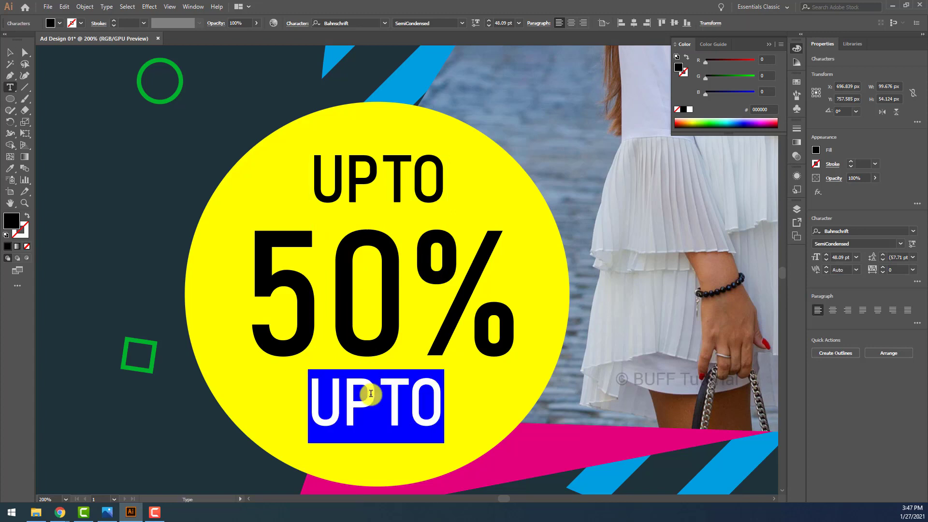
text(OFF)
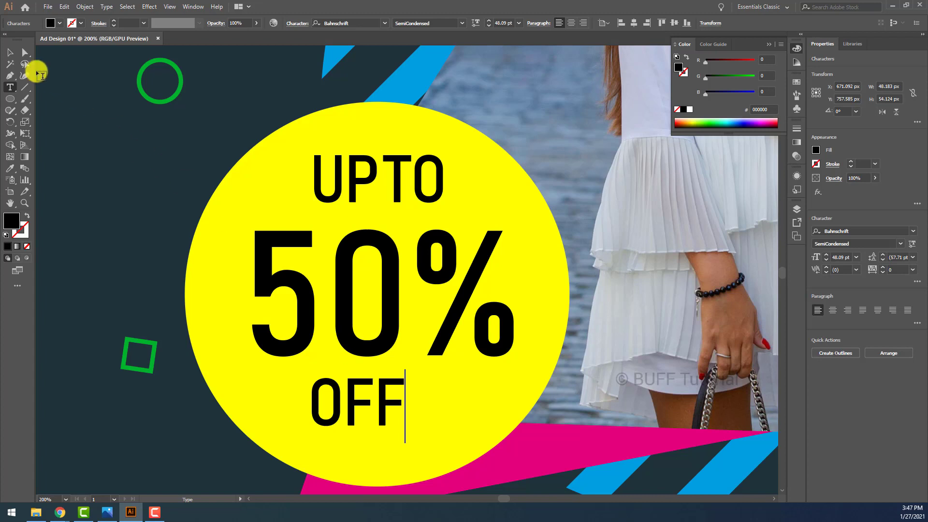
click(12, 53)
Step: Centre the UPTO, 50% and OFF lines horizontally and nudge them into place
shift+click(348, 244)
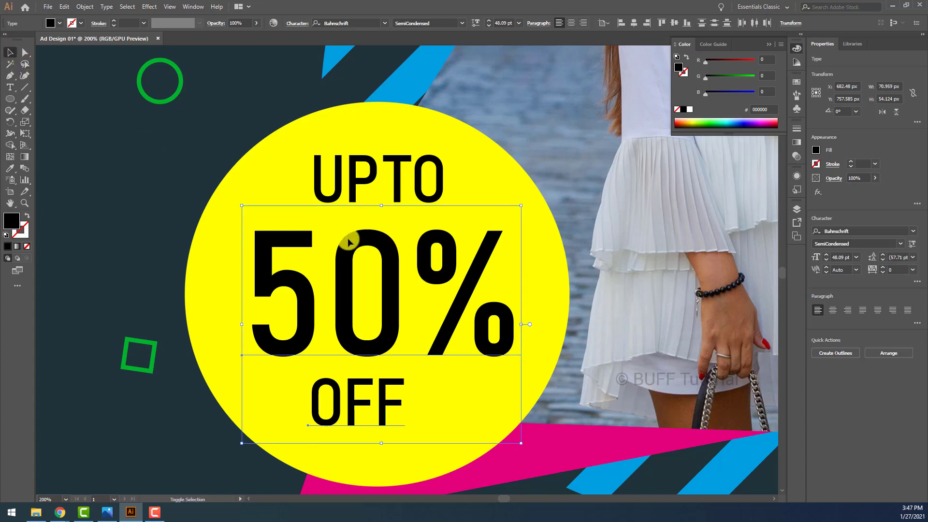
shift+click(357, 187)
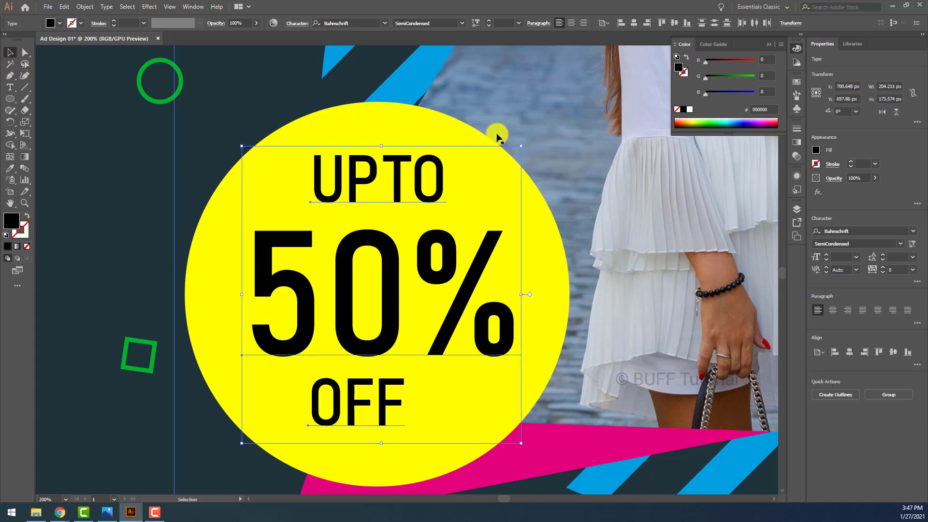
click(633, 23)
key(Right)
key(Right)
key(Right)
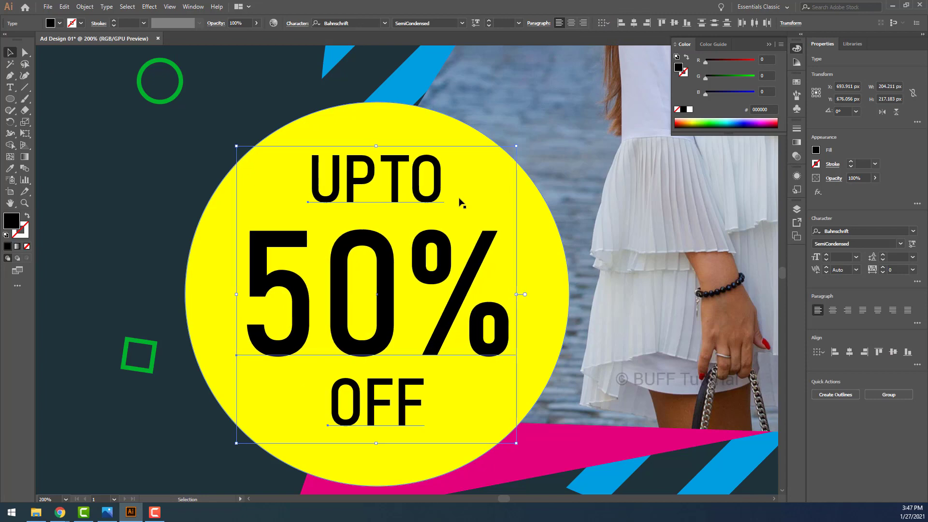
key(Down)
Step: Fit the artboard in view and select the yellow circle behind the text
key(ctrl+0)
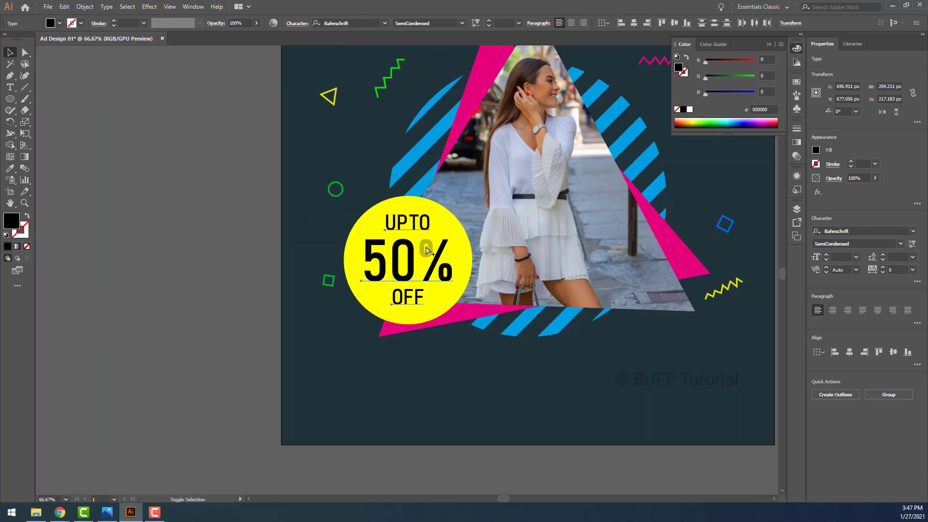
click(179, 243)
scroll(461, 280, down, 2)
scroll(462, 280, up, 4)
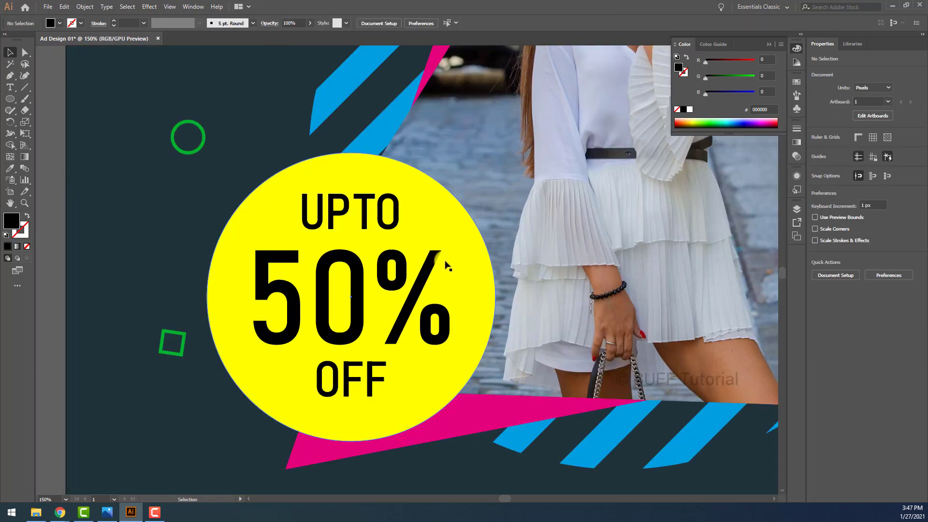
click(478, 261)
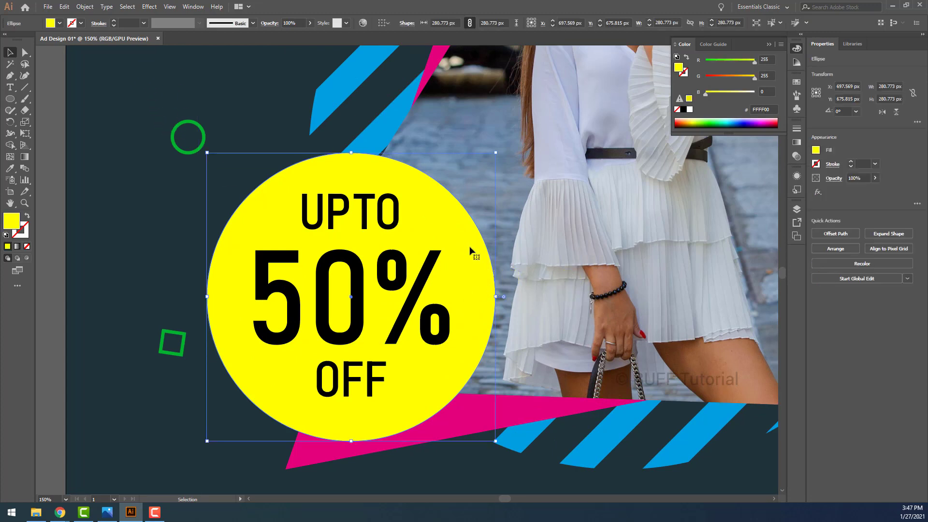
Step: Duplicate the yellow badge circle as a black copy placed just behind it
alt+drag(468, 250, 494, 268)
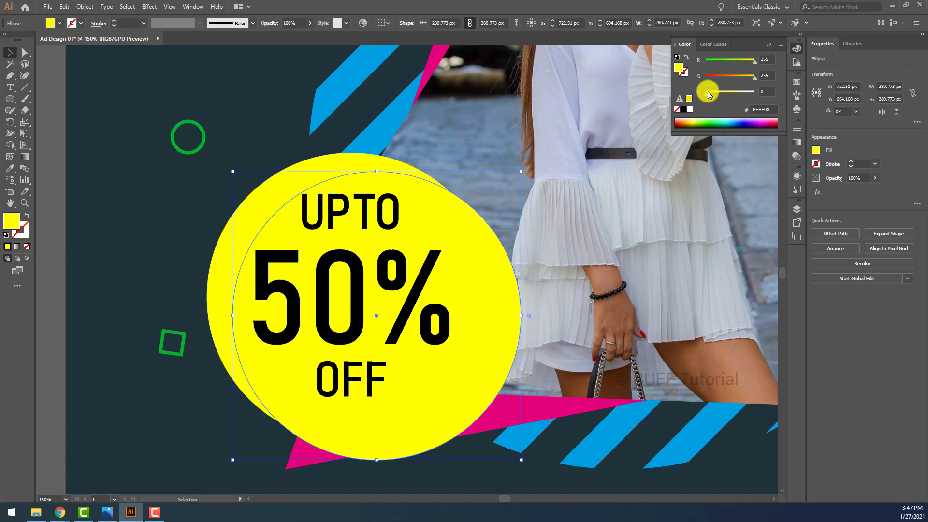
click(683, 110)
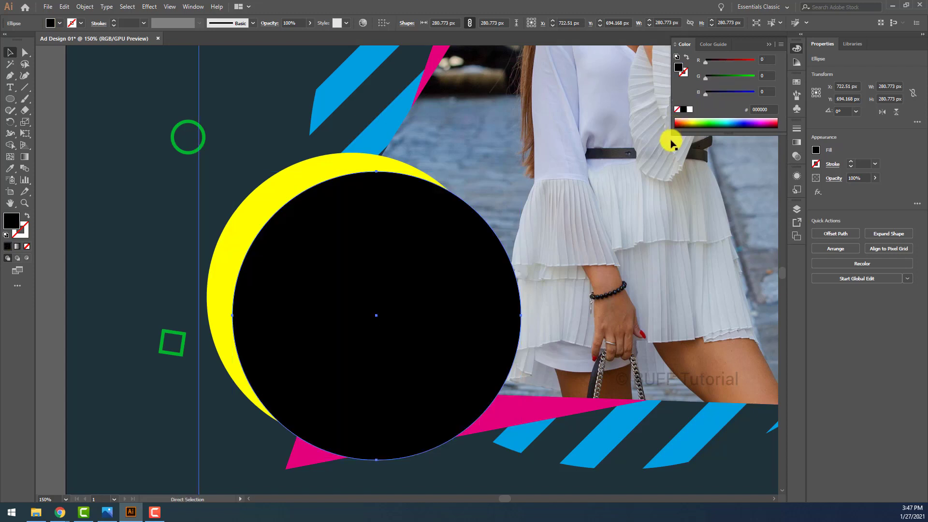
key(ctrl+[)
drag(505, 338, 494, 329)
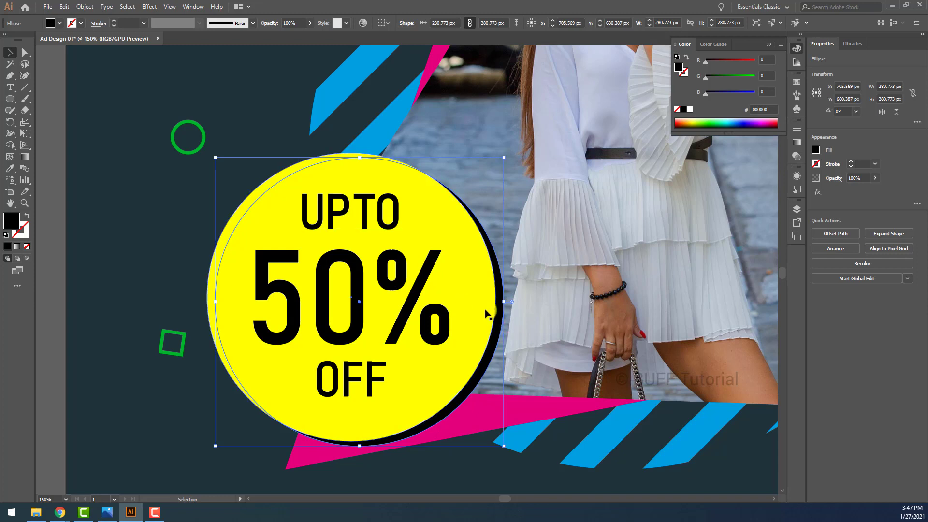
key(Down)
key(Left)
key(Left)
key(Left)
Step: Soften the black circle with a Gaussian Blur of about 67 px
click(149, 7)
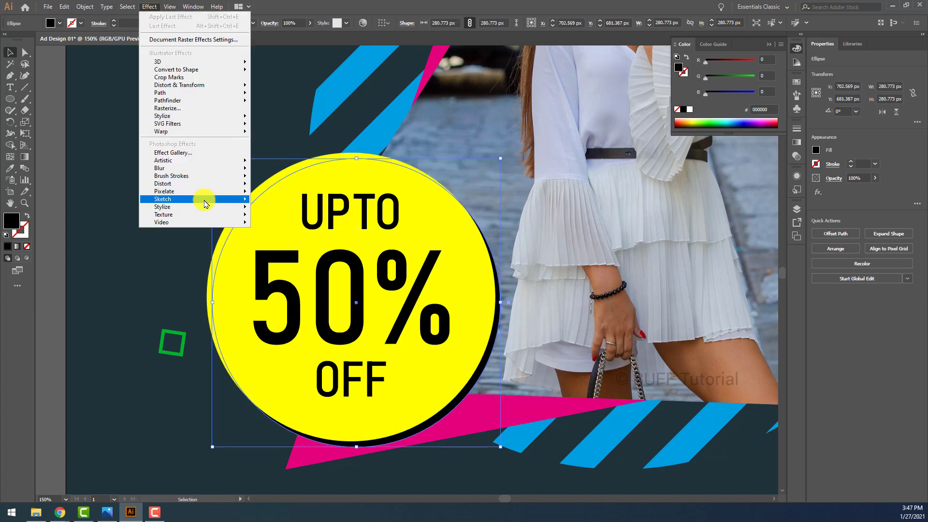
click(285, 167)
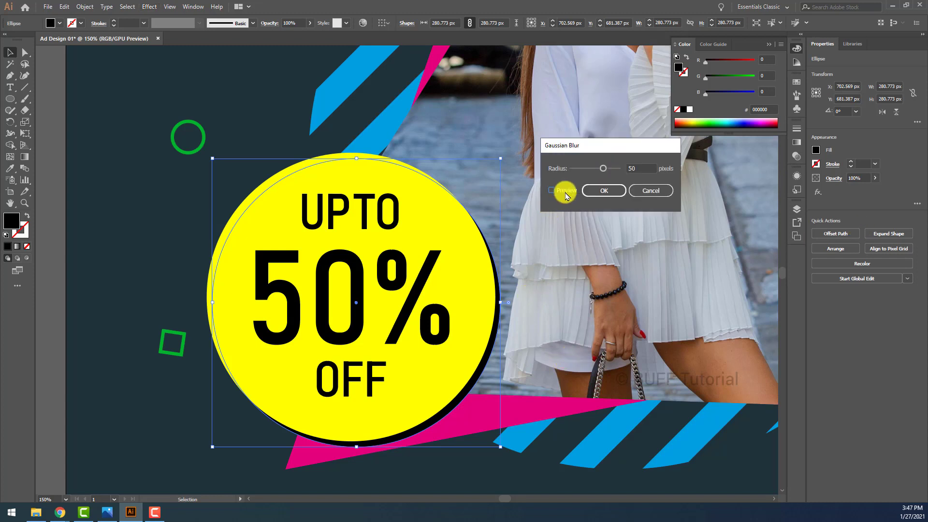
click(566, 191)
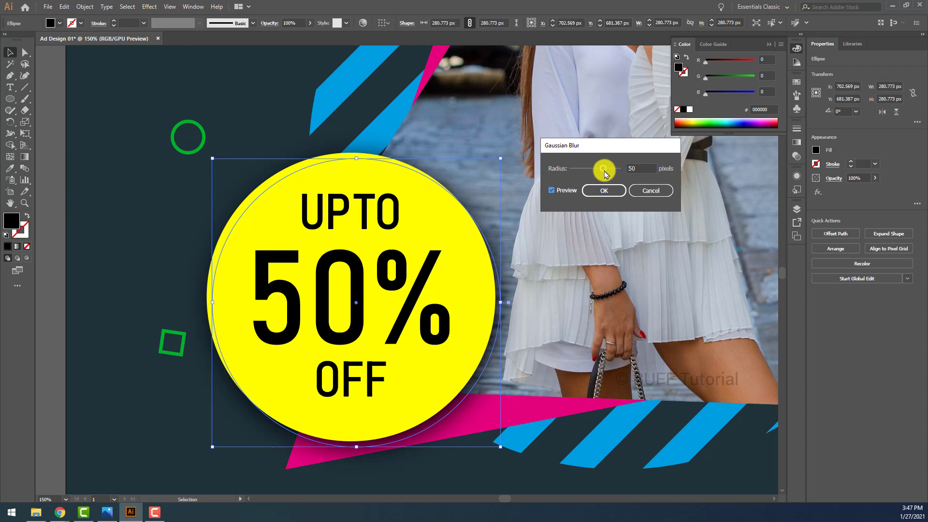
drag(610, 170, 611, 170)
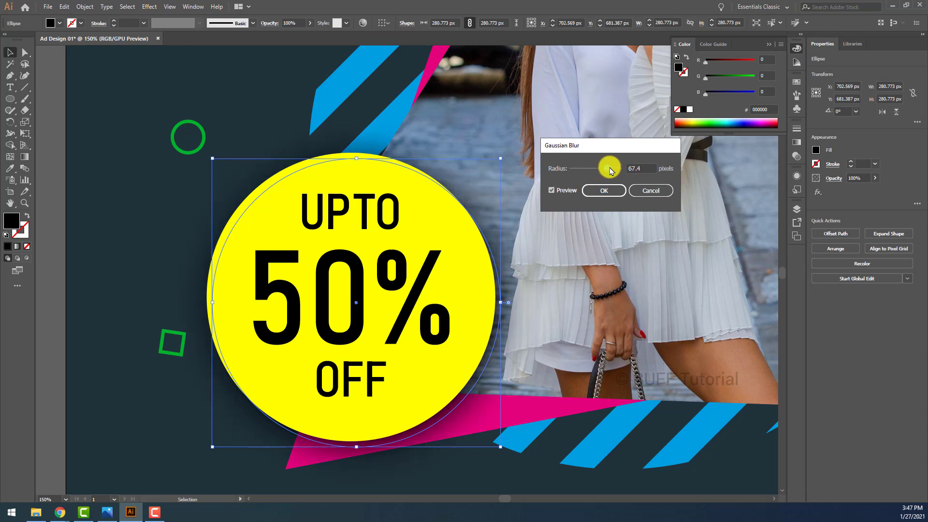
click(604, 190)
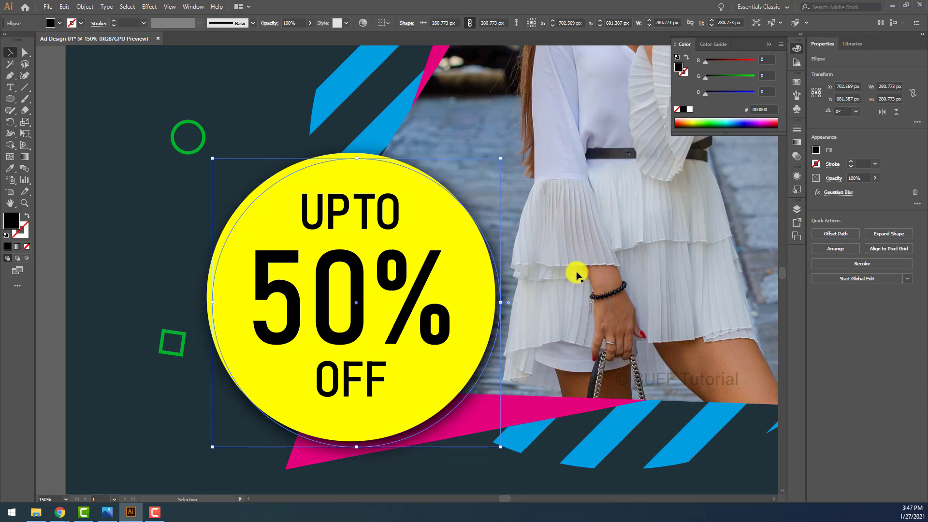
alt+scroll(575, 295, down, 2)
click(186, 258)
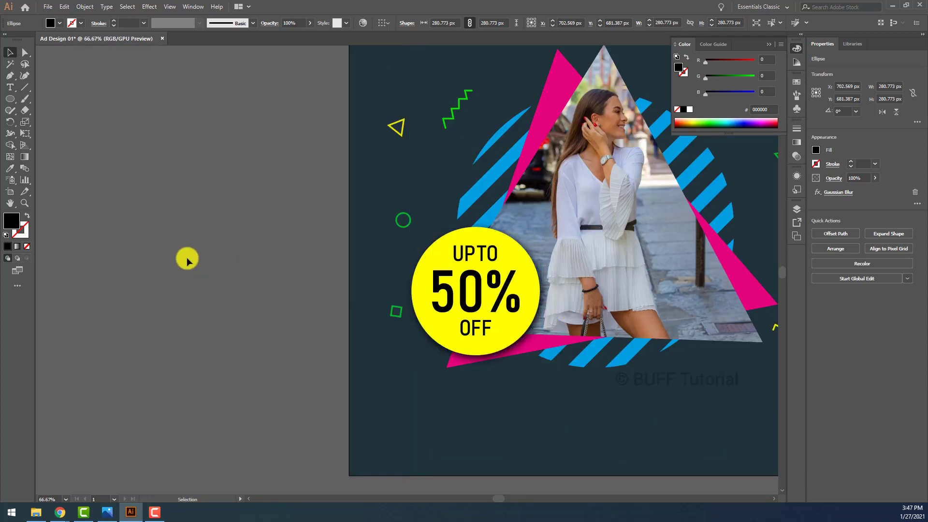
alt+scroll(187, 258, down, 2)
alt+scroll(366, 285, up, 2)
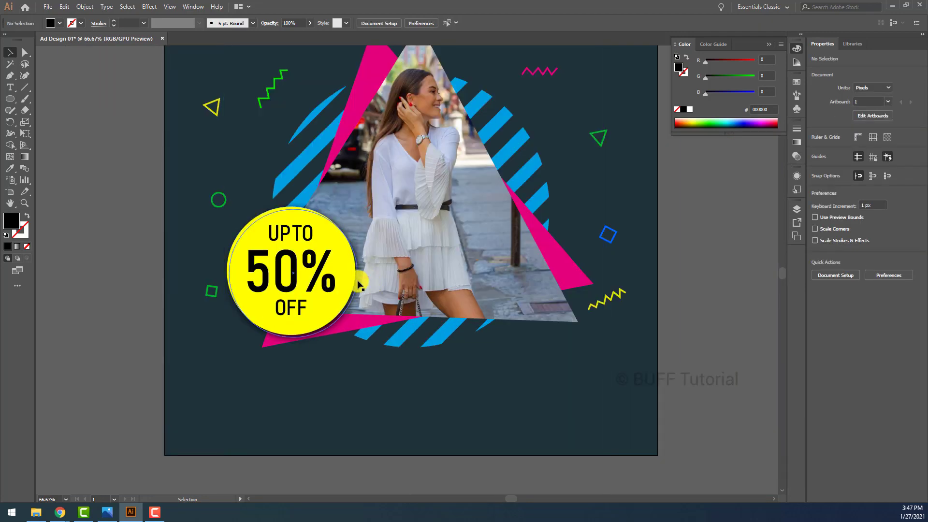
Step: Lower the shadow's opacity and reposition the yellow and pink squares, green zigzag and yellow triangle
click(361, 284)
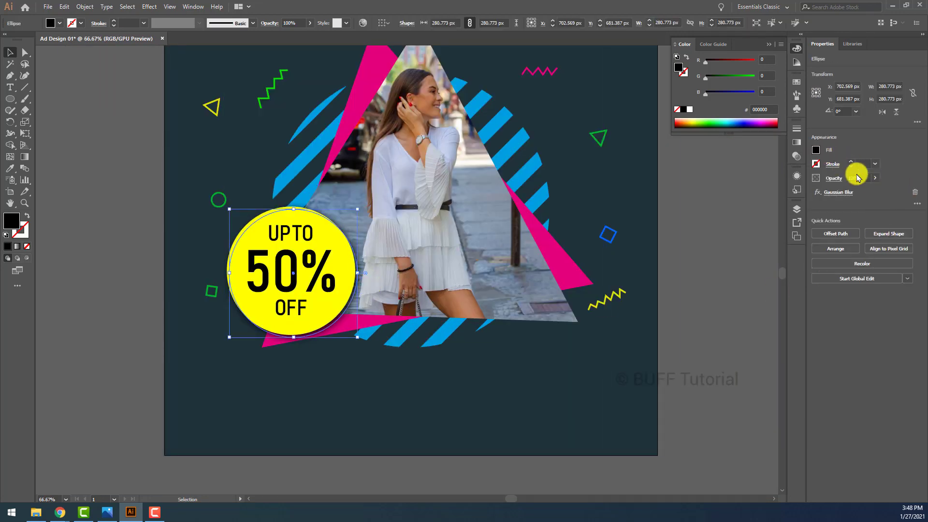
drag(875, 178, 853, 192)
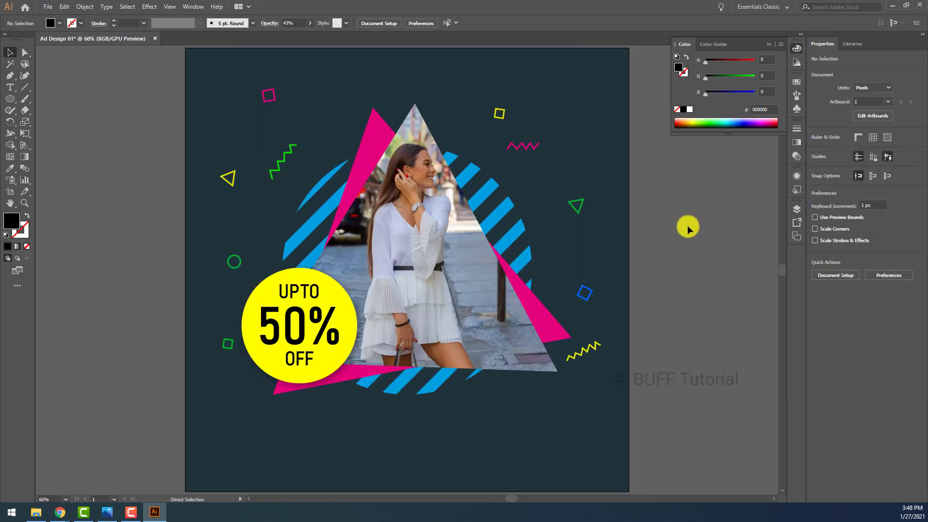
drag(517, 106, 517, 105)
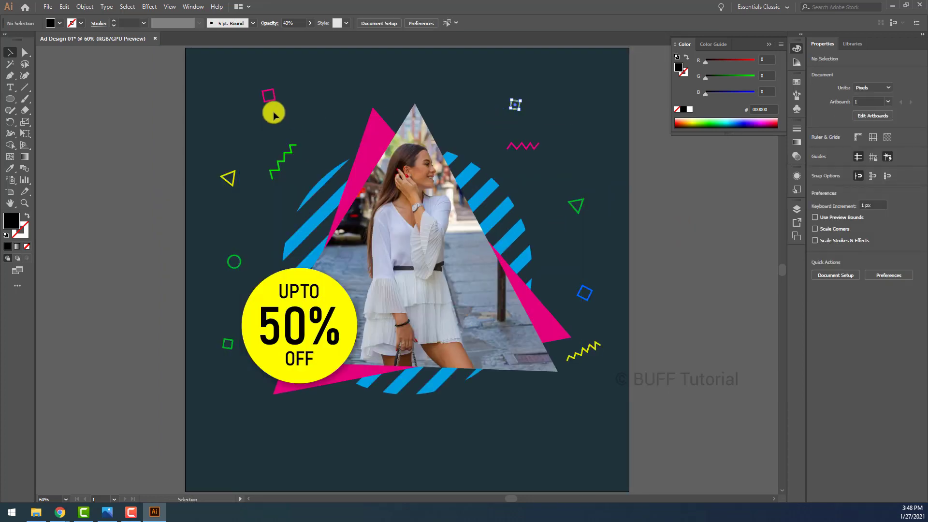
drag(268, 95, 278, 96)
drag(285, 161, 294, 158)
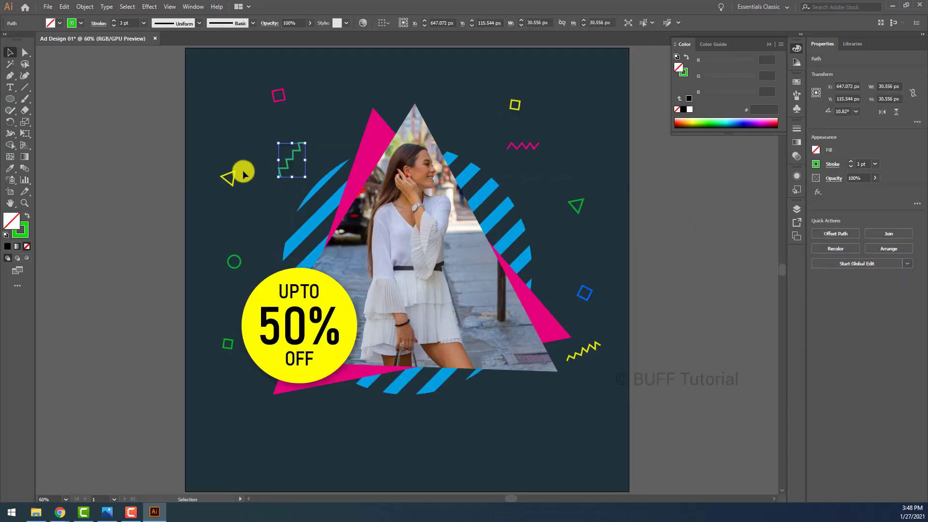
drag(228, 178, 228, 171)
click(150, 141)
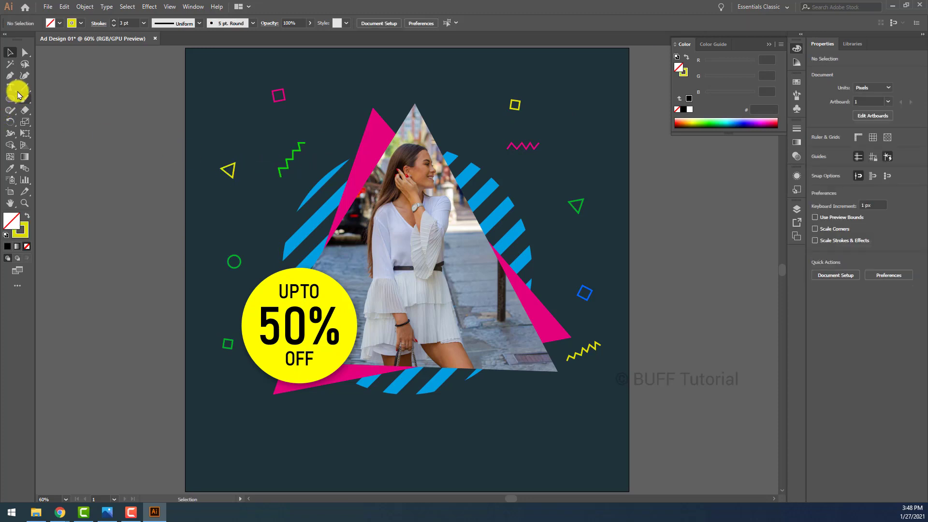
Step: Draw a small arc near the top-left and give it the blue square's colour
key(p)
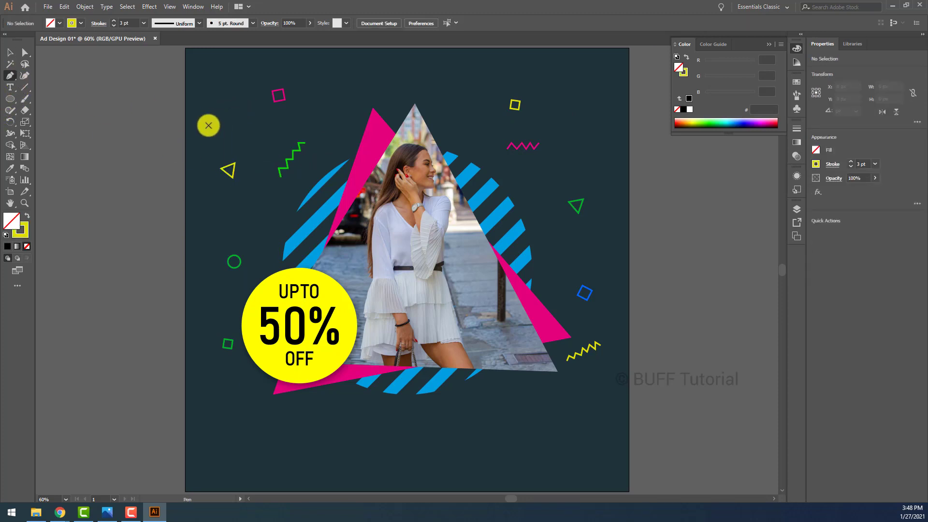
click(210, 127)
drag(223, 119, 228, 118)
key(v)
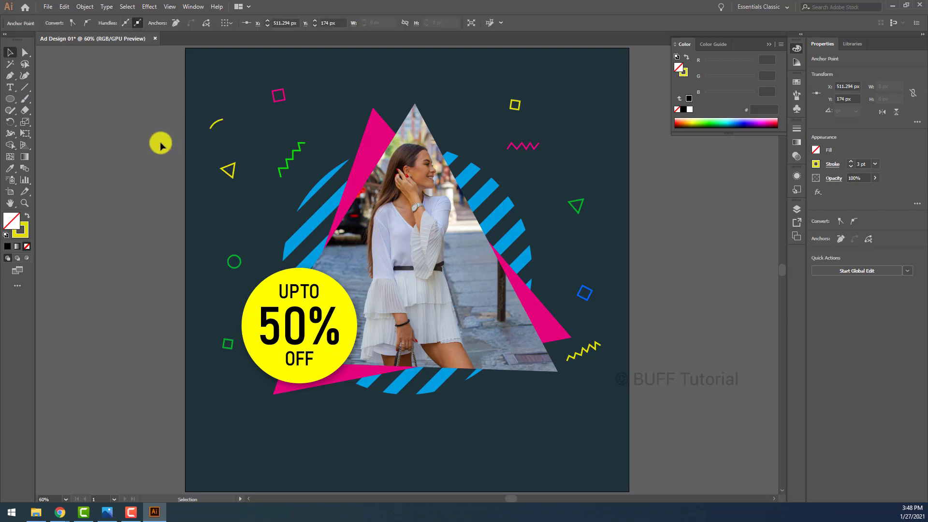
click(161, 145)
click(220, 123)
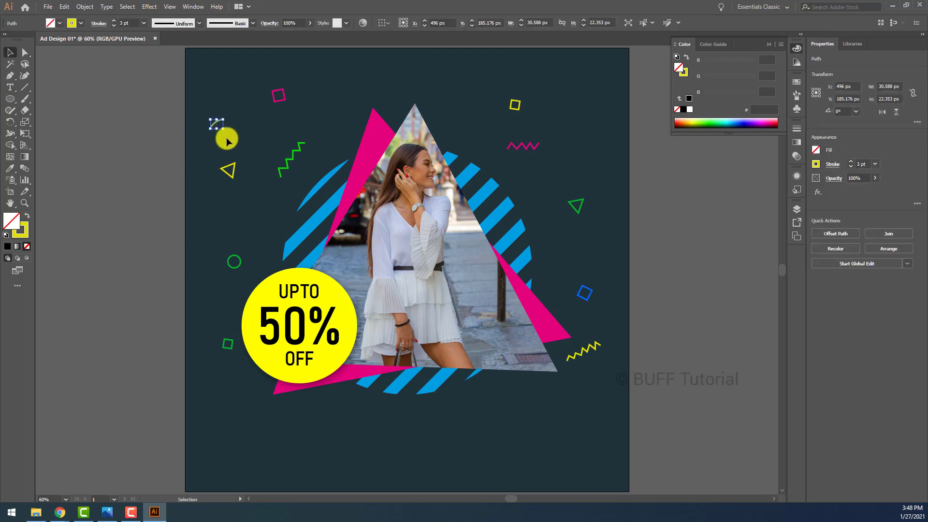
key(i)
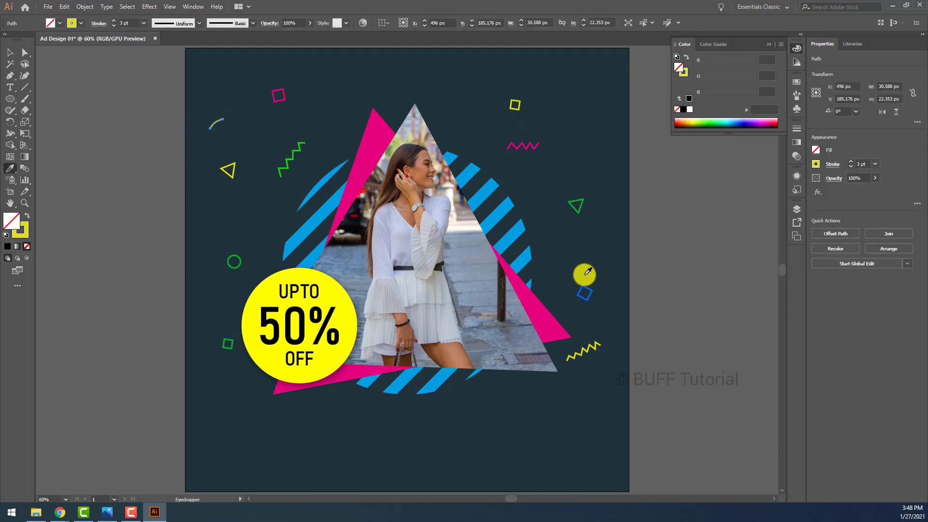
click(583, 290)
Step: Type 'Fashion Wears' below the triangle, scale it to about 100.77 pt and position it
key(v)
click(698, 249)
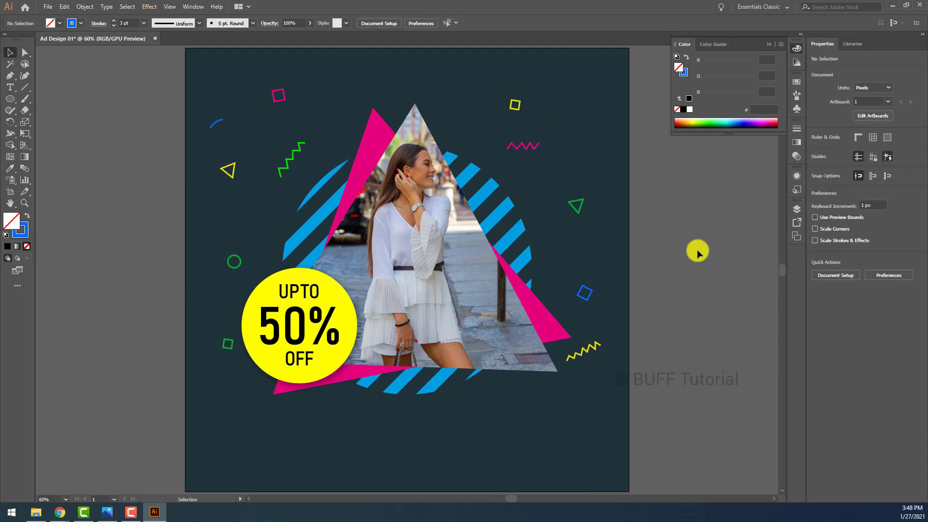
scroll(677, 285, down, 1)
scroll(679, 288, down, 1)
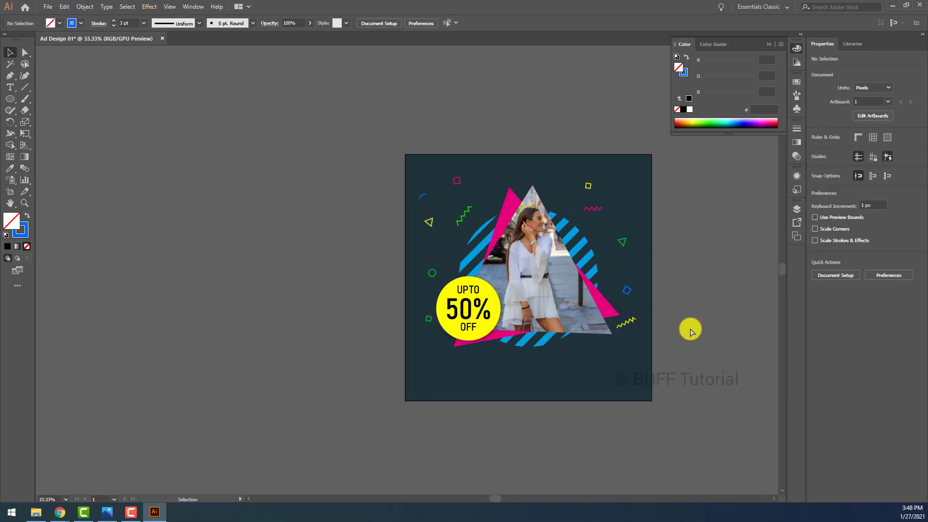
scroll(642, 313, up, 2)
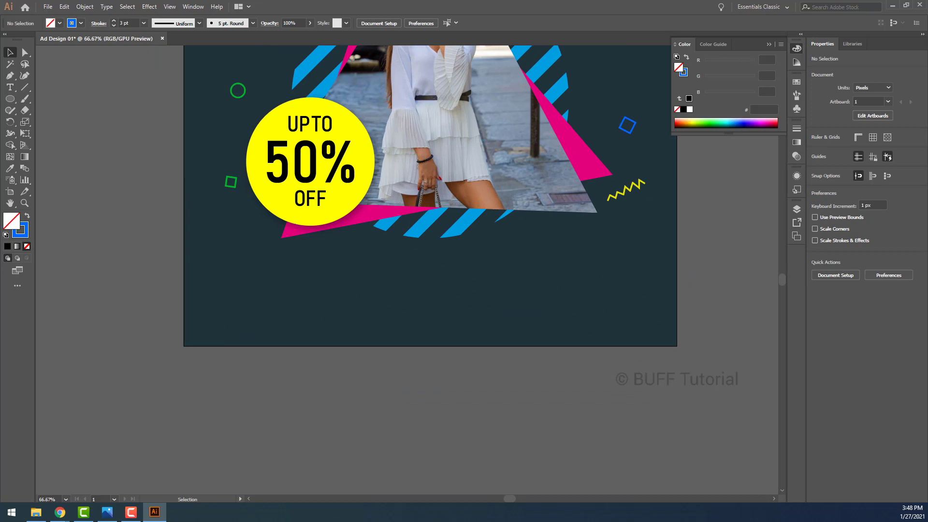
click(346, 394)
key(t)
click(320, 292)
text(Fashion Week)
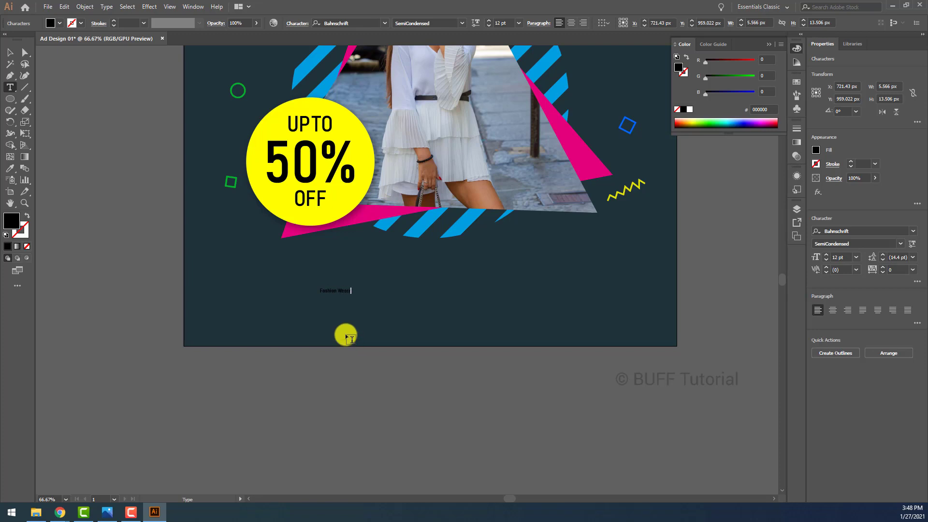
click(8, 53)
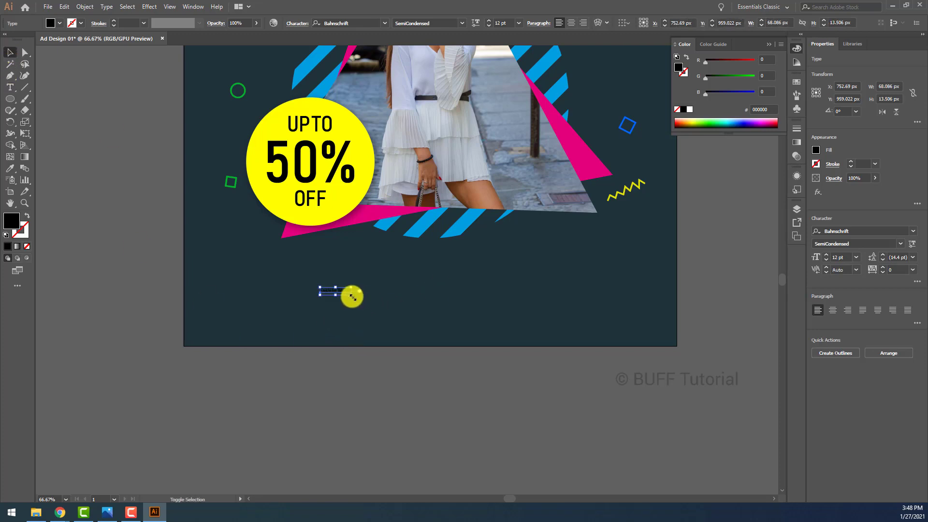
drag(352, 296, 581, 345)
drag(498, 325, 477, 303)
scroll(613, 310, down, 2)
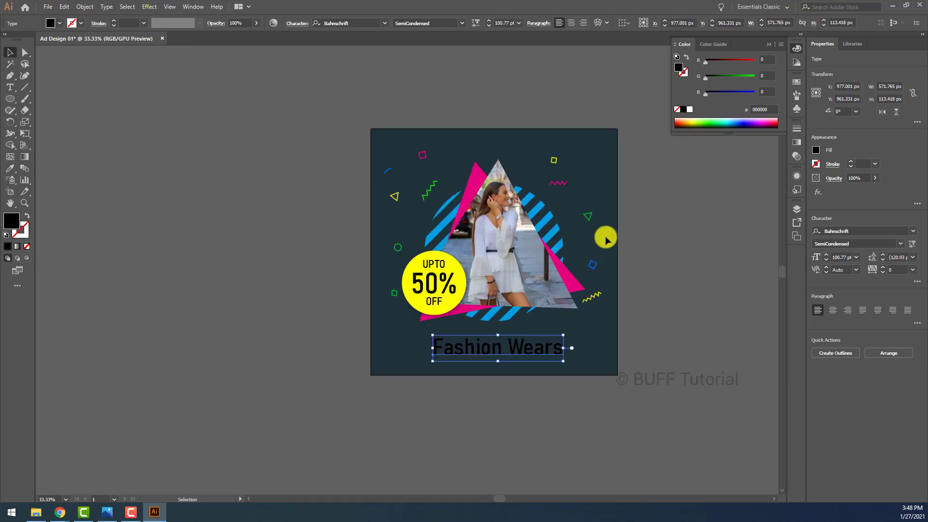
Step: Fill the Fashion Wears headline with the sampled green 00842D
key(i)
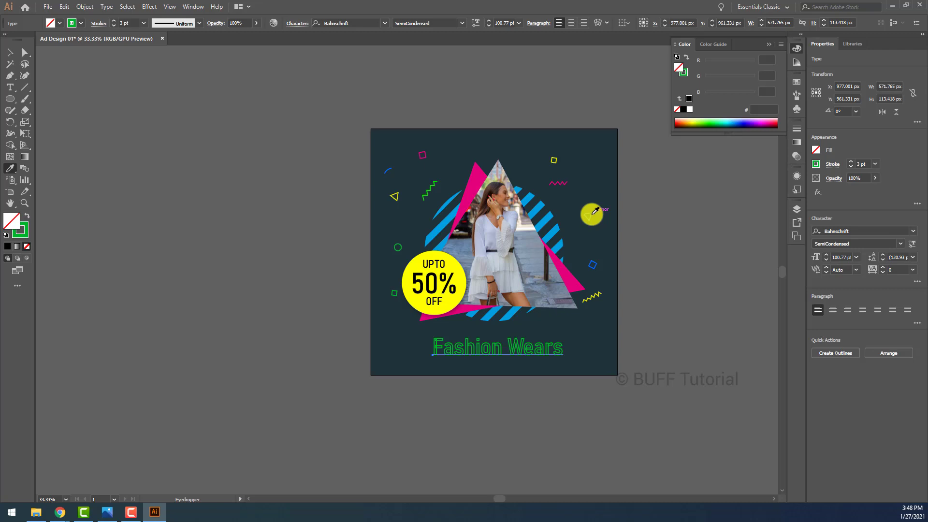
key(shift+x)
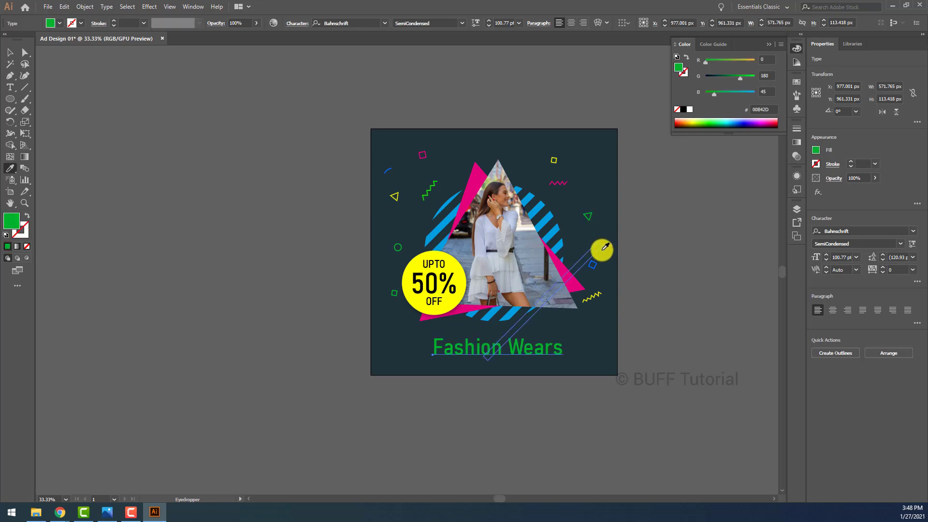
key(v)
click(683, 333)
click(545, 352)
key(ctrl+1)
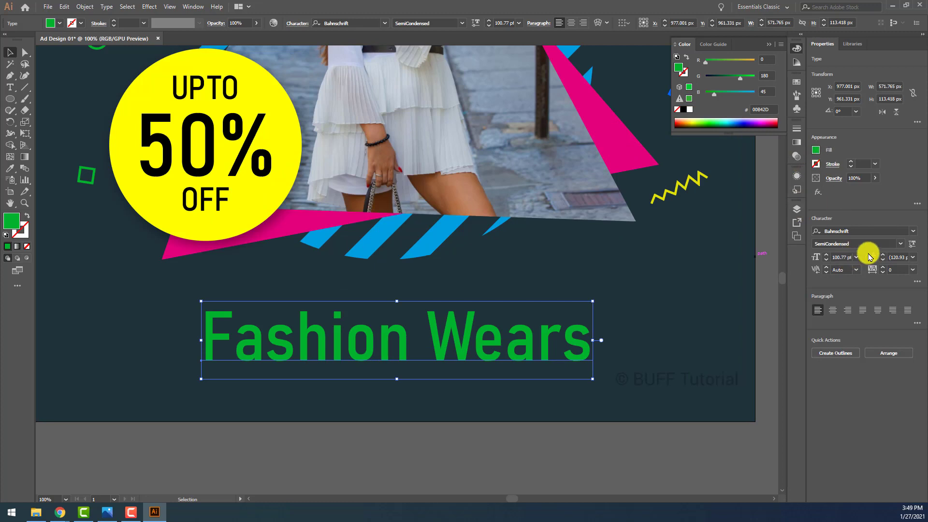
Step: Try several fonts on the headline, including Baloo Thambi 2
click(880, 229)
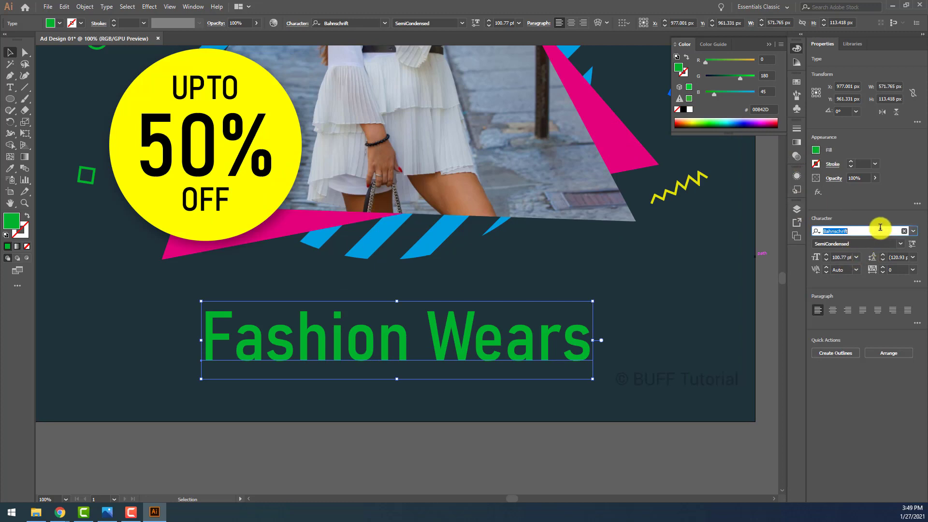
key(Down)
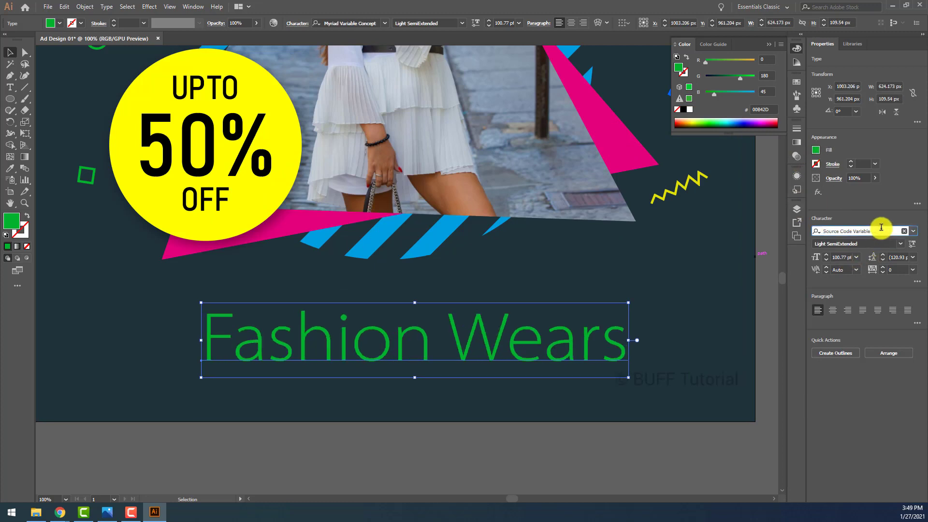
key(Down)
key(Down)
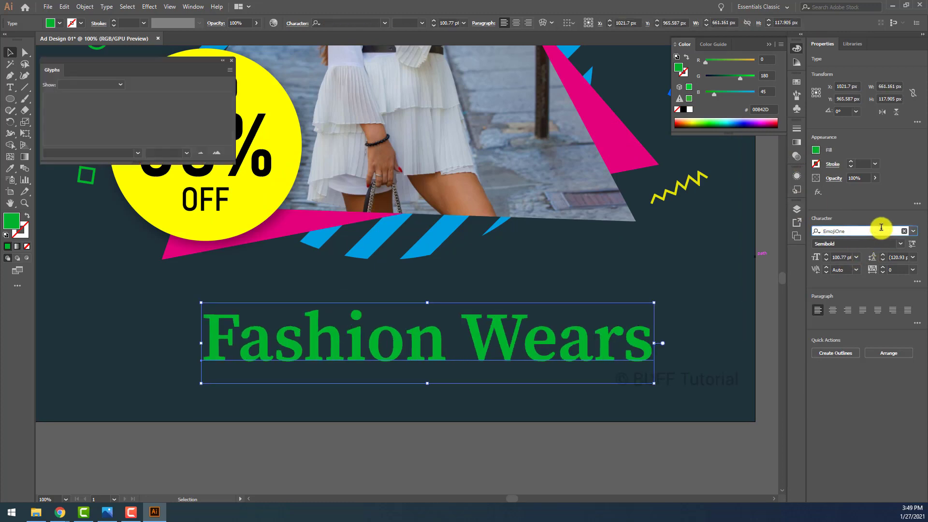
key(Down)
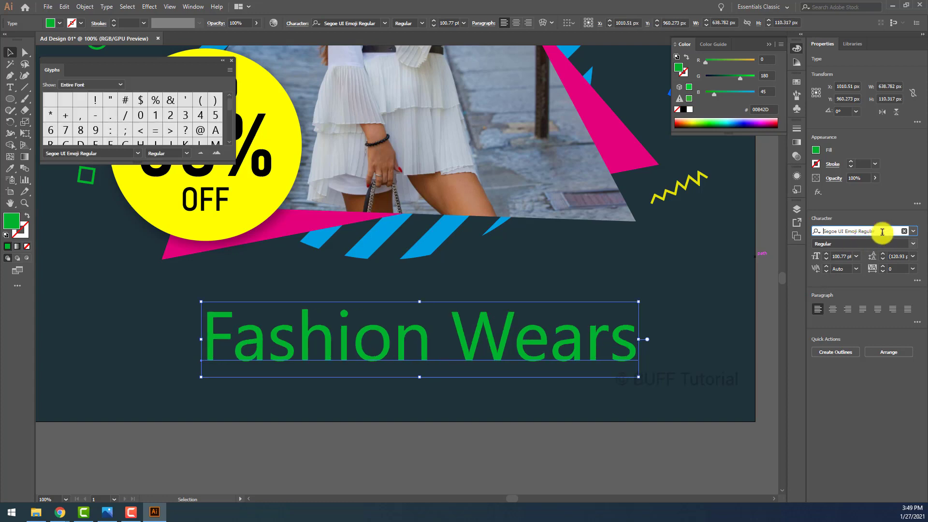
click(231, 60)
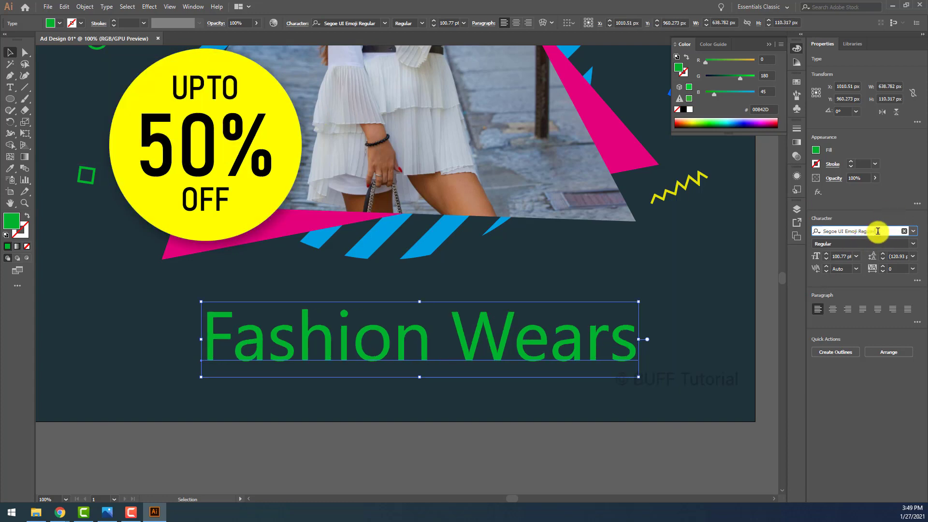
click(877, 232)
text(Baloo Thambi 2)
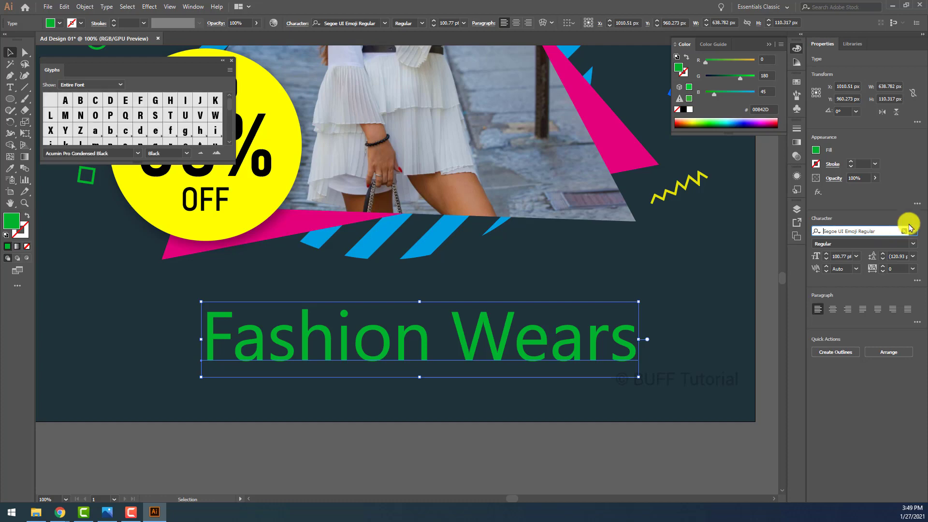
key(Return)
Step: Set the headline font to Trebuchet MS Bold from the font list
click(914, 231)
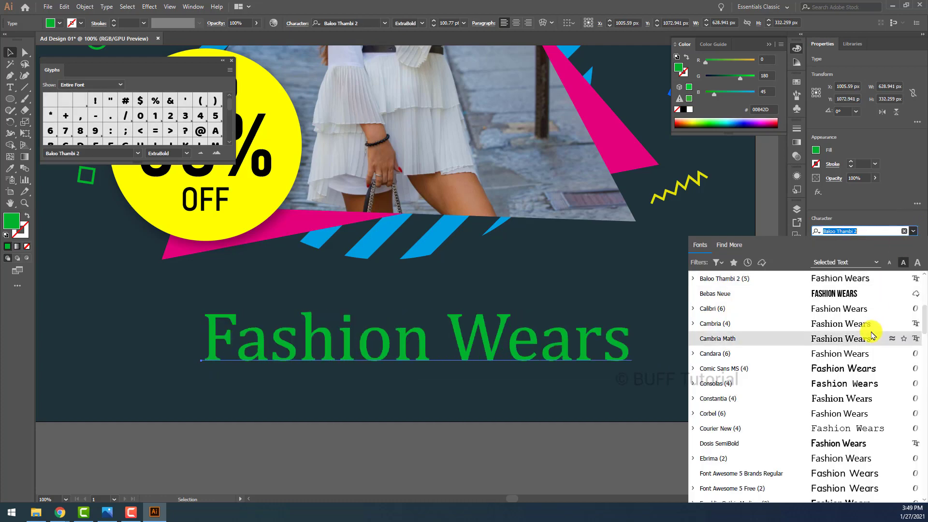
scroll(815, 321, up, 5)
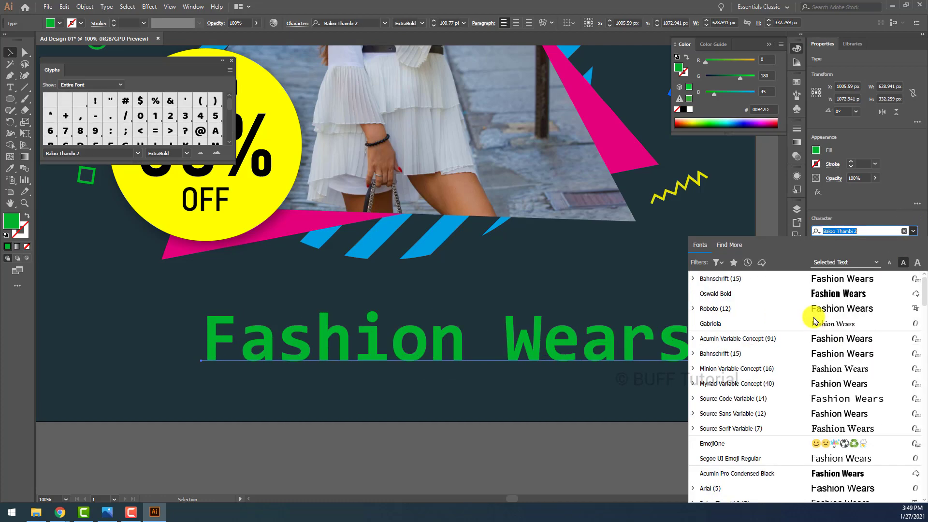
scroll(815, 321, down, 5)
scroll(815, 321, down, 5)
scroll(815, 339, down, 5)
scroll(815, 385, down, 5)
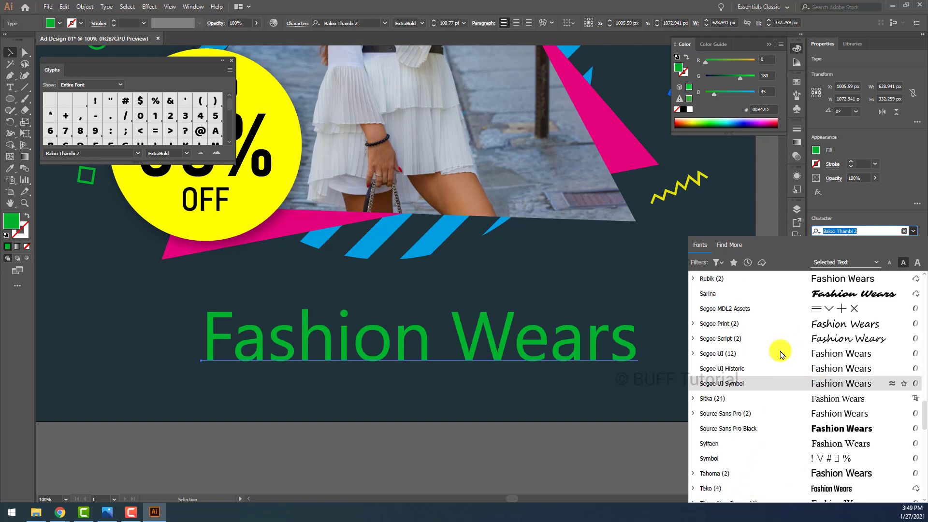
scroll(793, 323, down, 1)
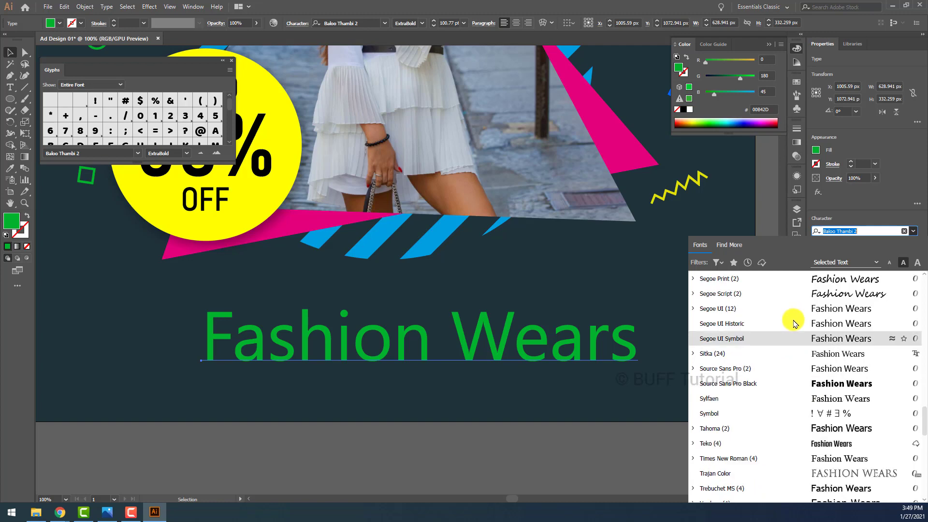
scroll(785, 329, down, 3)
scroll(764, 354, up, 3)
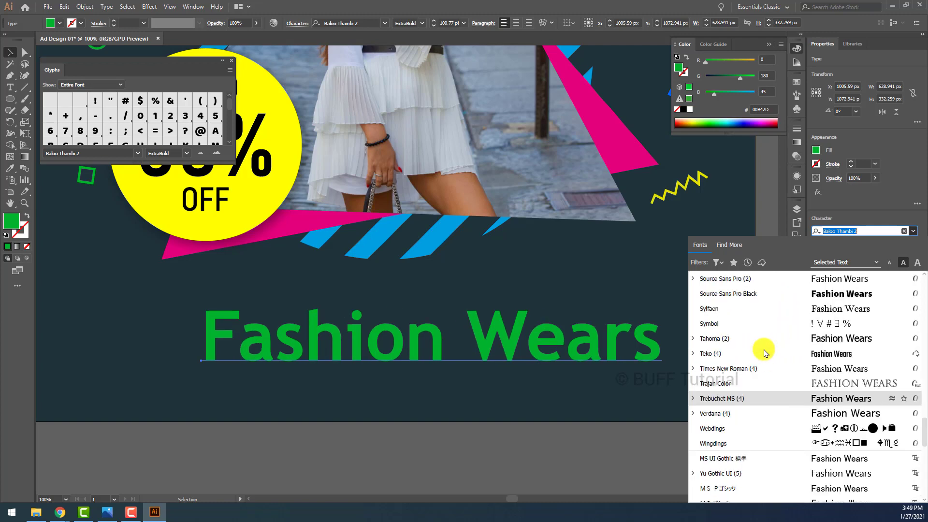
click(757, 401)
alt+scroll(588, 349, down, 2)
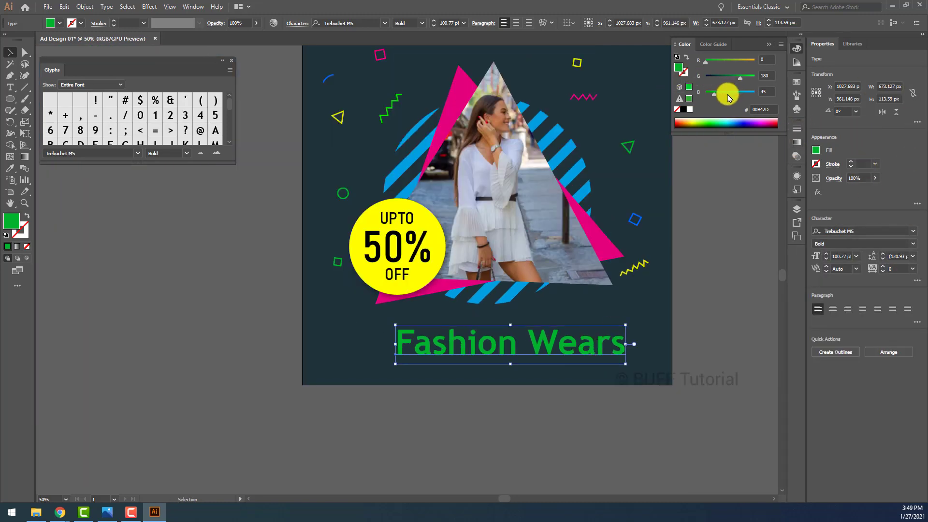
Step: Make the headline teal 00CDB6 and centre it horizontally on the artboard
drag(715, 93, 738, 96)
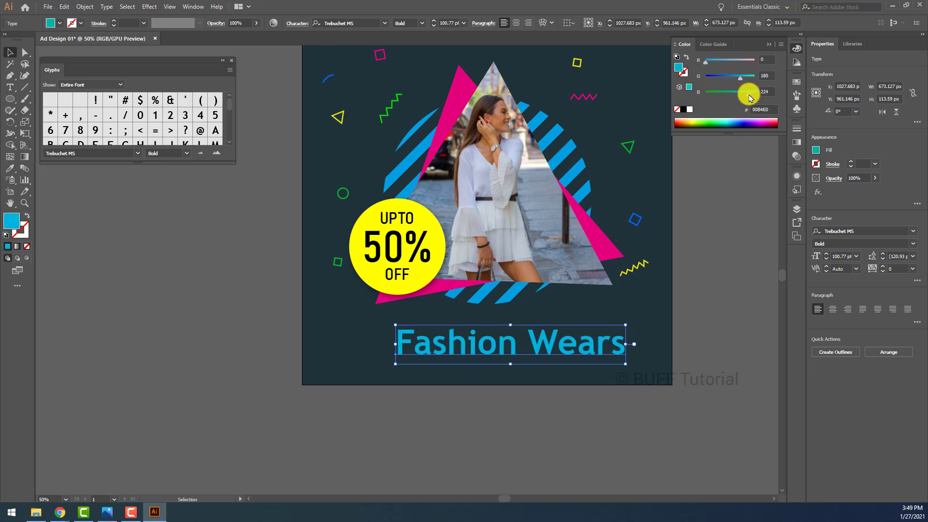
drag(747, 96, 741, 94)
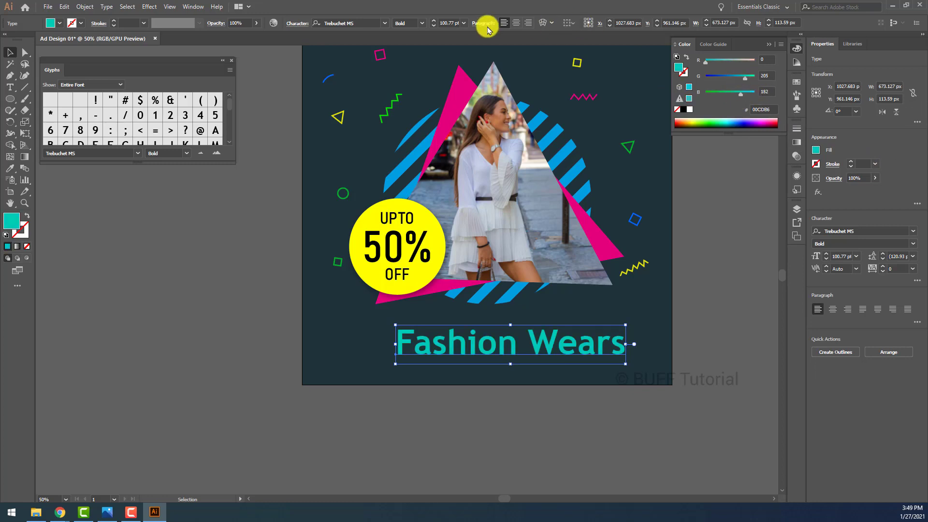
click(559, 24)
click(580, 43)
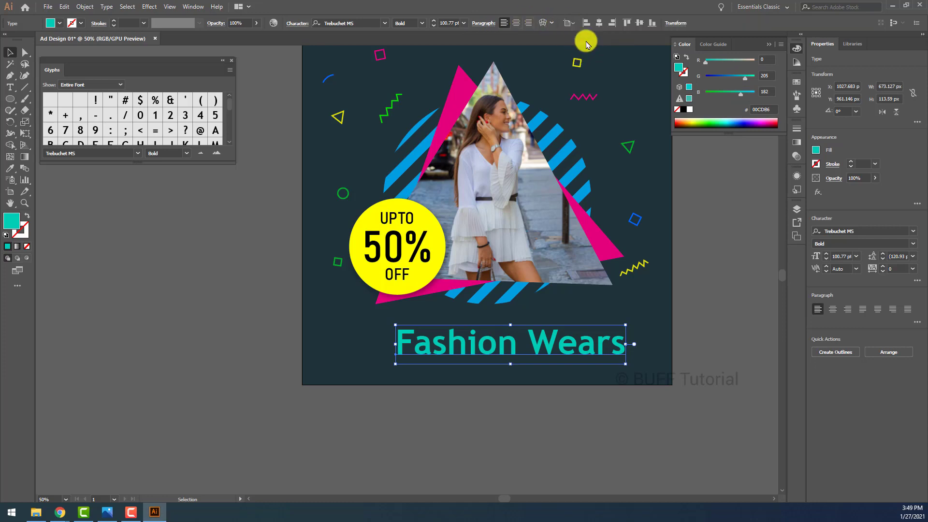
click(599, 22)
click(715, 318)
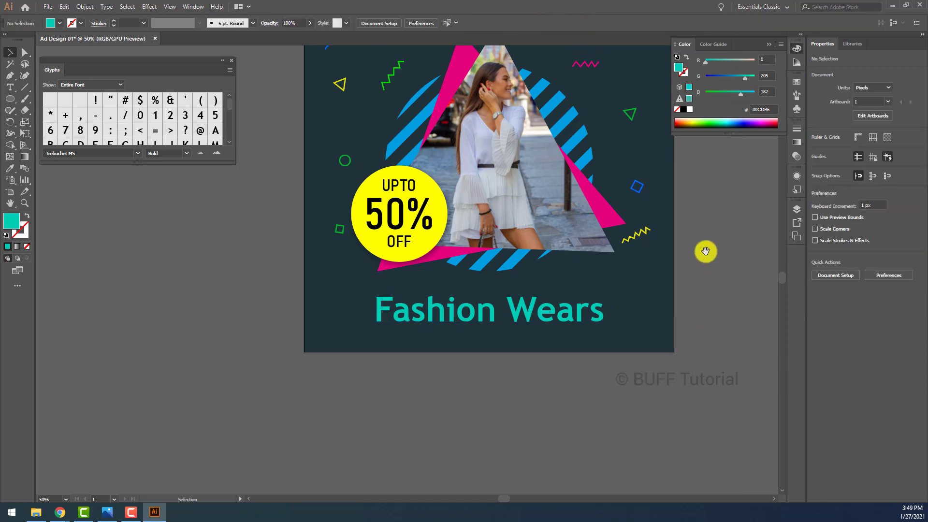
Step: Move the triangle-and-badge artwork upward above the headline
key(ctrl+minus)
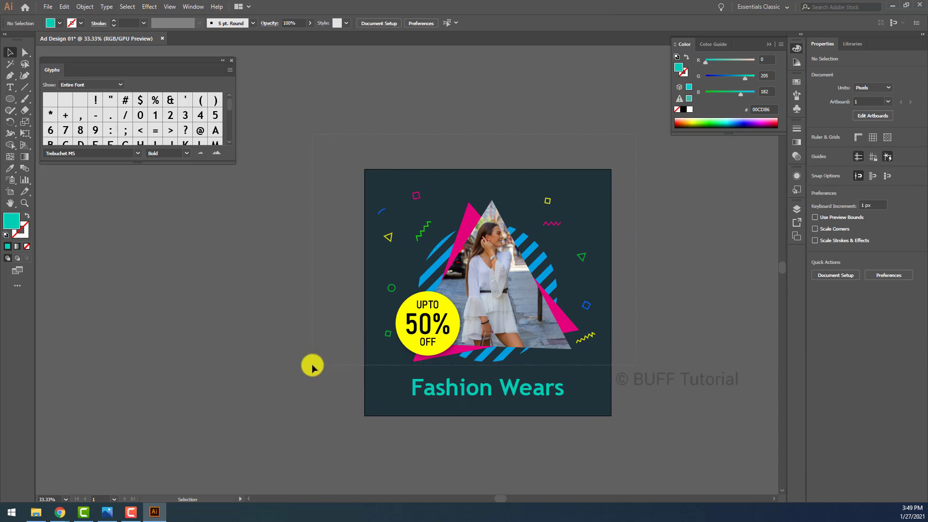
drag(637, 159, 311, 365)
key(Up)
key(Up)
key(Up)
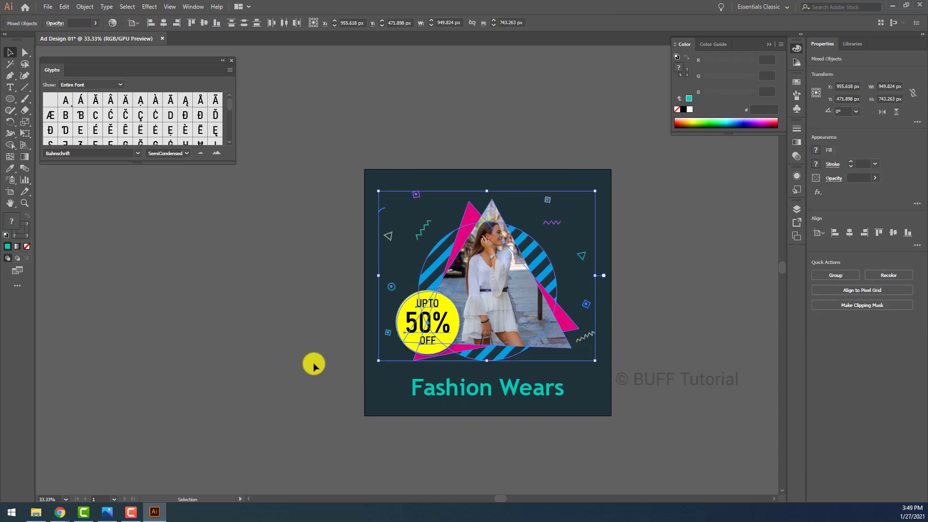
key(Up)
key(Up)
key(Up)
key(Up)
key(Up)
key(Up)
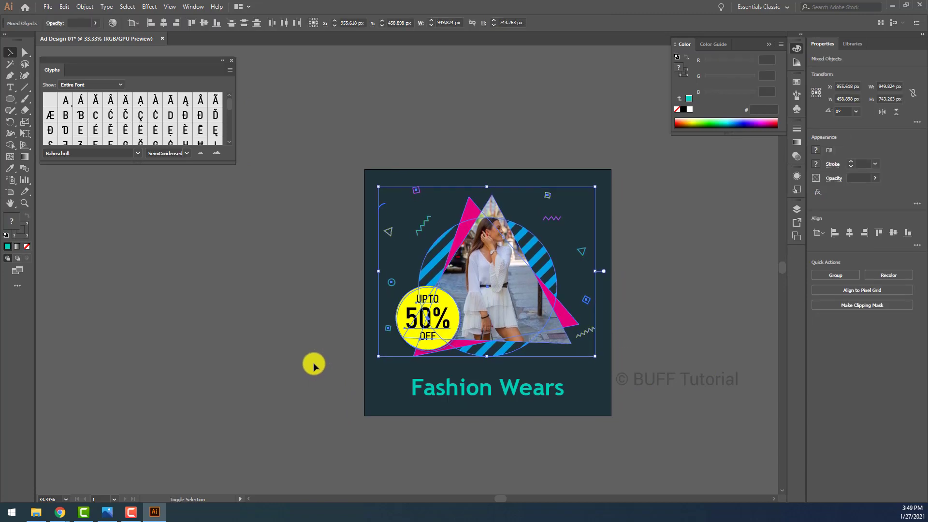
key(Up)
key(Up)
key(Up)
key(Right)
key(Right)
key(Right)
key(Down)
key(Down)
key(Down)
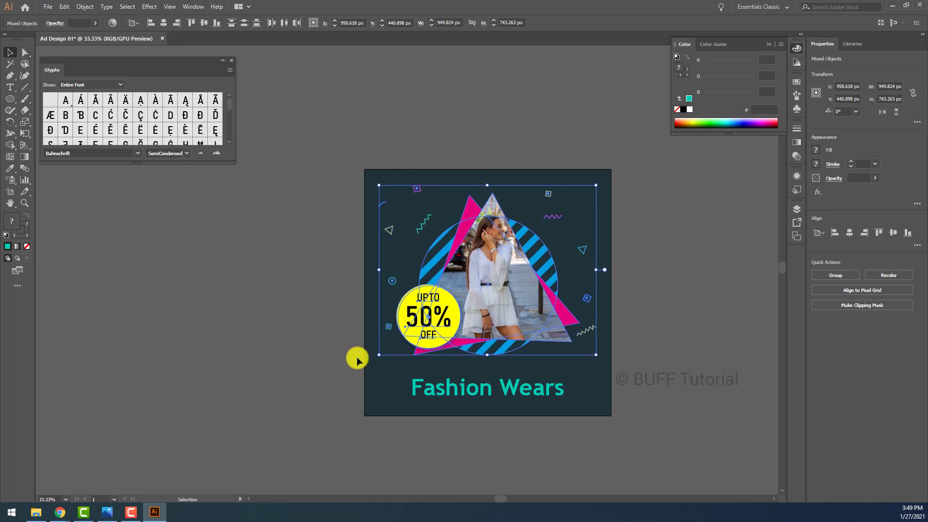
key(ctrl+h)
scroll(639, 383, up, 1)
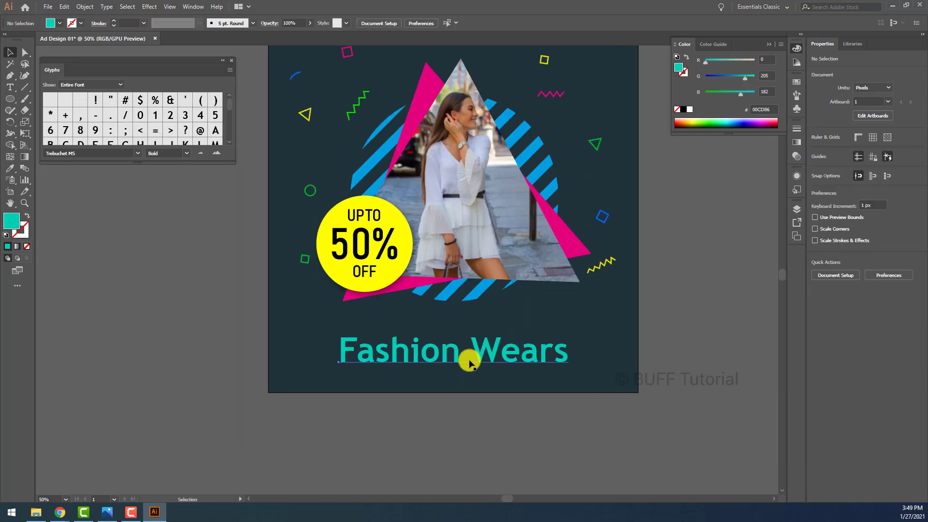
Step: Nudge the Fashion Wears headline slightly upward
click(471, 360)
key(Up)
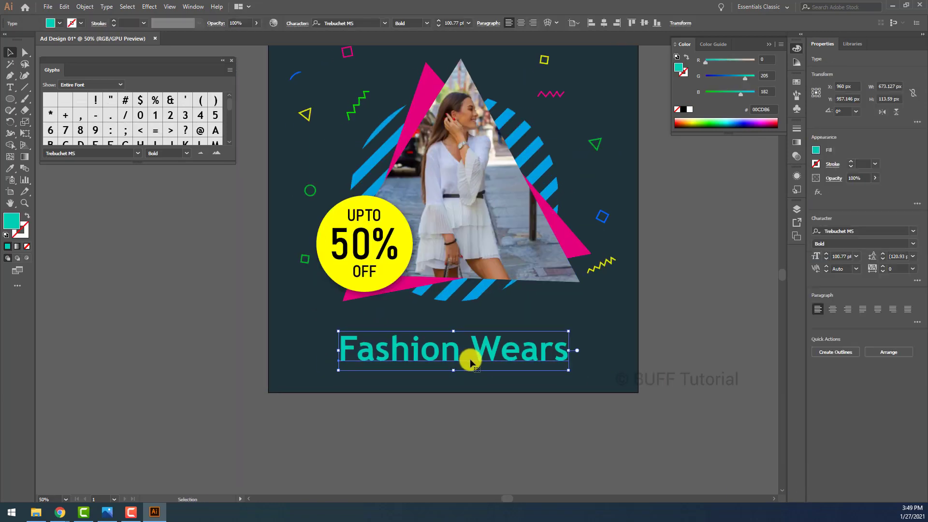
click(514, 430)
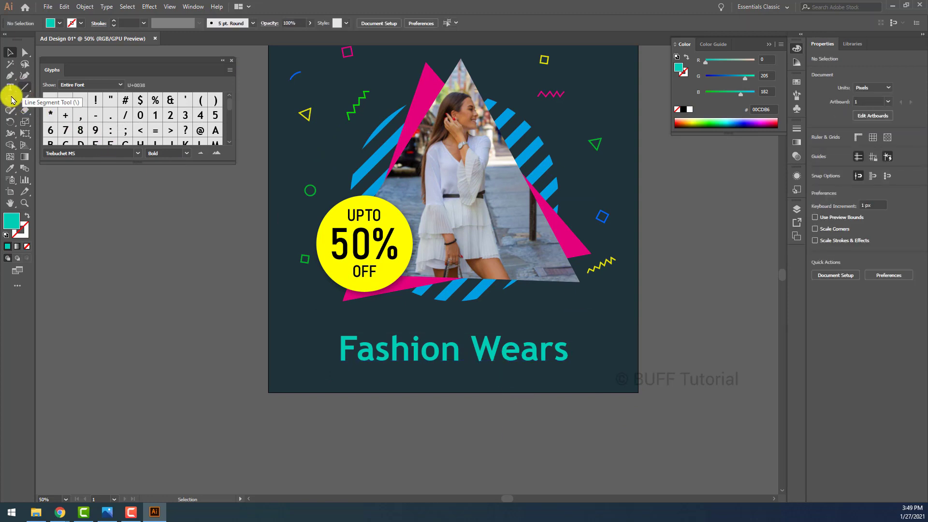
Step: Draw a thin 104.824 × 5.294 px bar right of 'Wears' filled with the badge's yellow FFFF00
drag(15, 99, 54, 91)
scroll(579, 356, up, 1)
scroll(555, 352, up, 3)
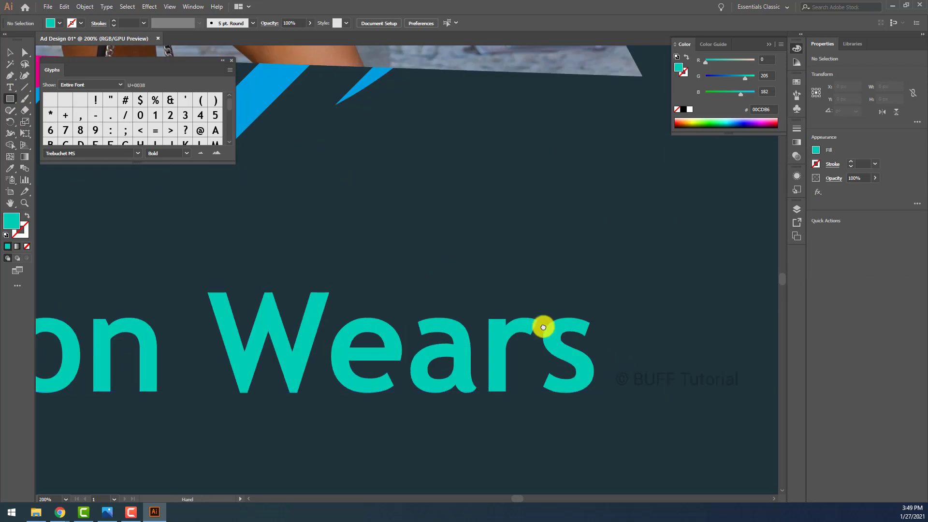
drag(479, 307, 624, 315)
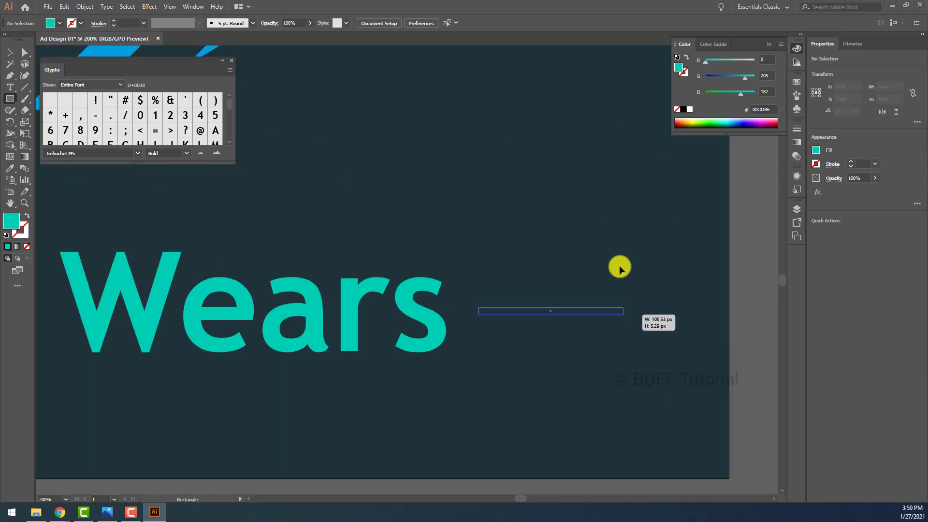
scroll(620, 268, down, 5)
key(i)
click(469, 273)
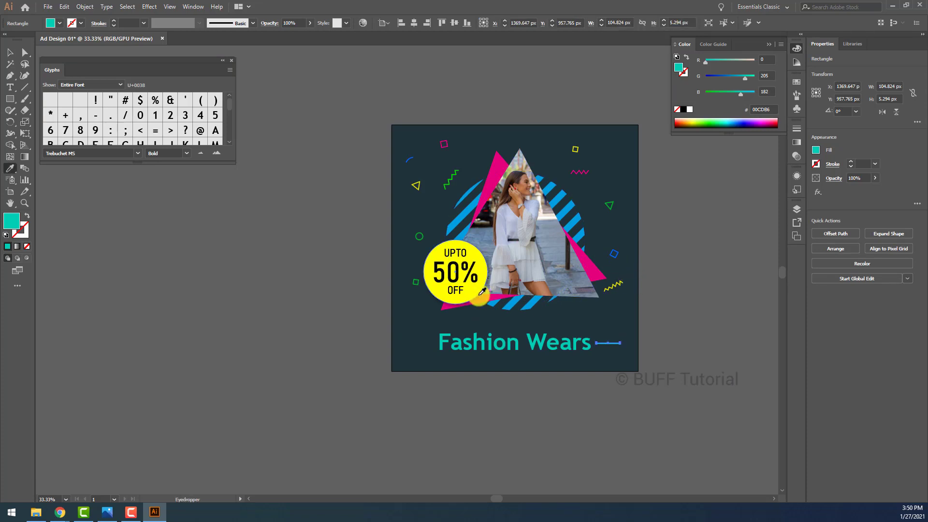
scroll(580, 356, up, 2)
key(v)
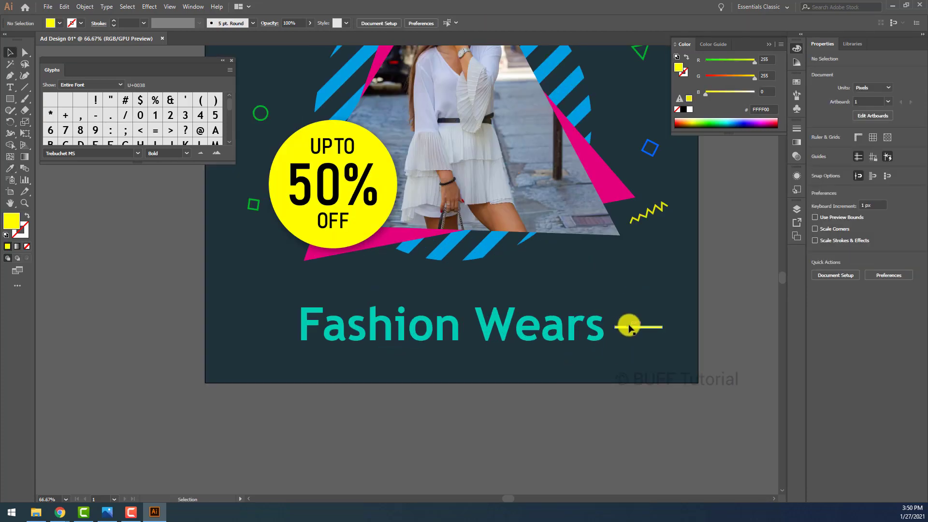
key(a)
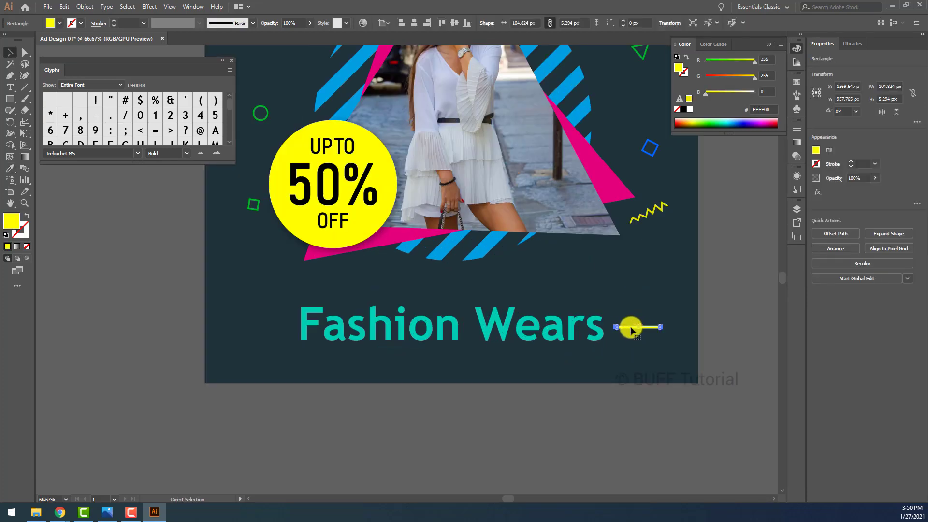
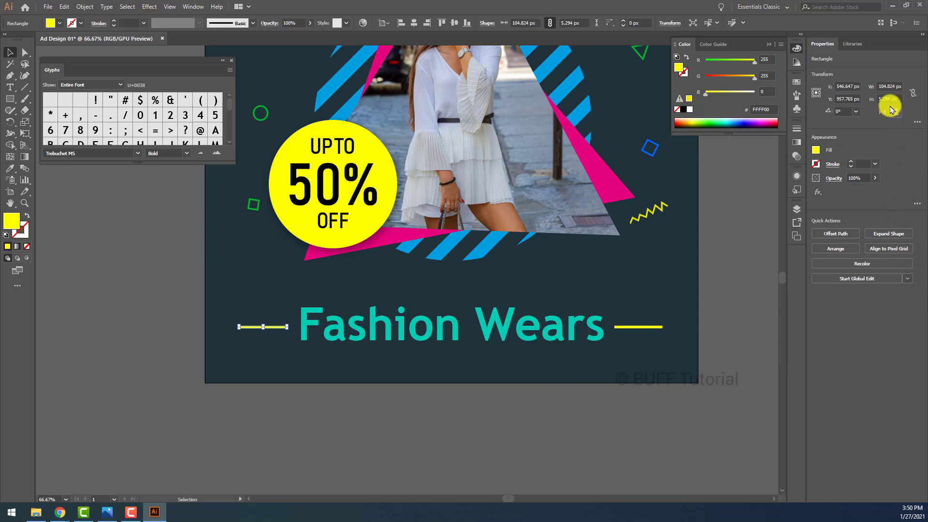
Step: Shorten the yellow dashes to 50 px wide and nudge the right dash toward the title
click(884, 86)
text(50)
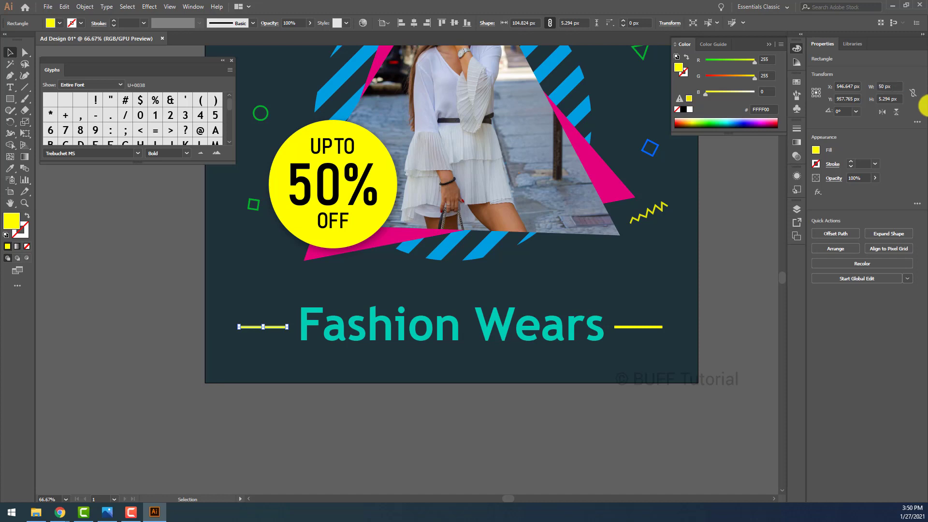
click(637, 326)
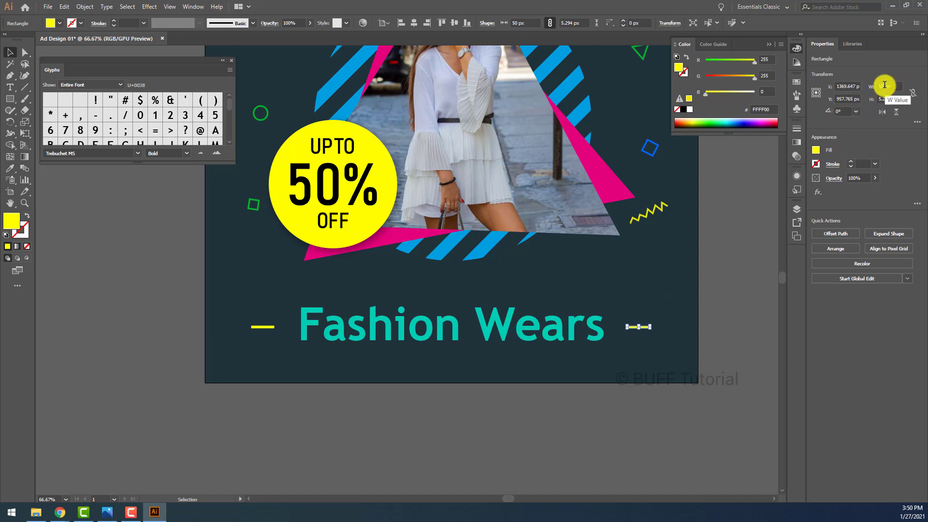
key(Left)
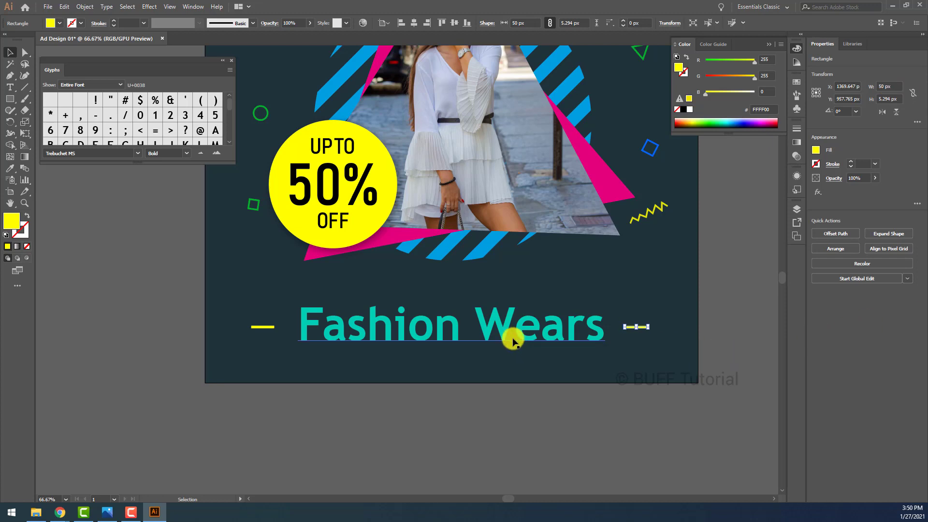
click(270, 328)
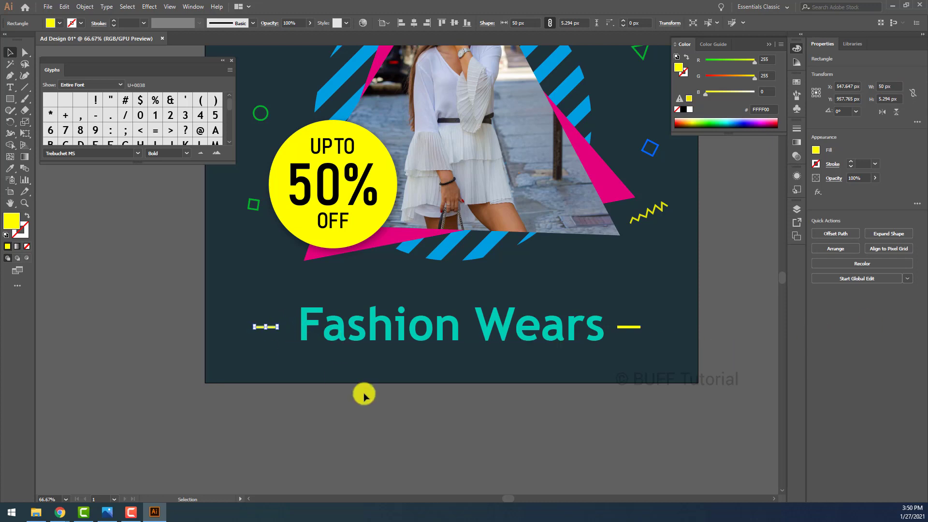
Step: Group both dashes with the Fashion Wears title, centre it horizontally, and nudge it up slightly
drag(184, 311, 718, 392)
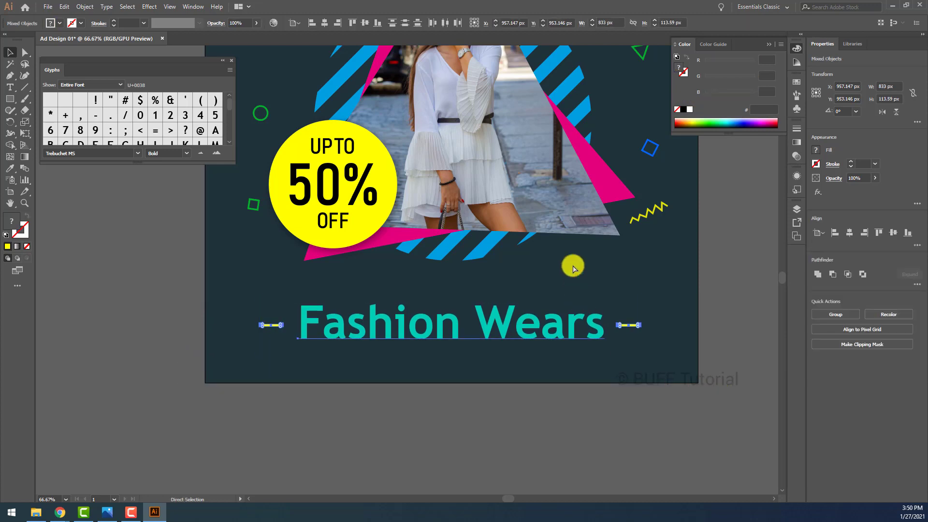
key(ctrl+g)
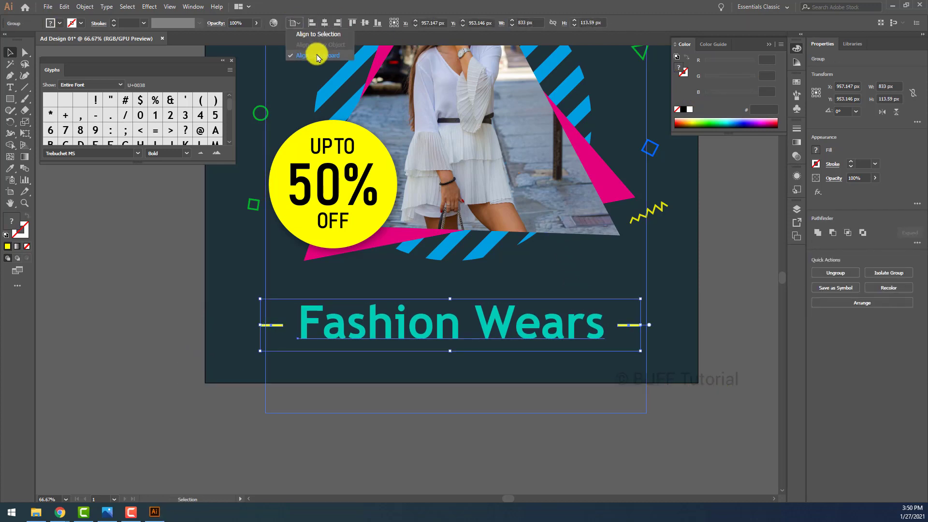
click(325, 22)
click(576, 358)
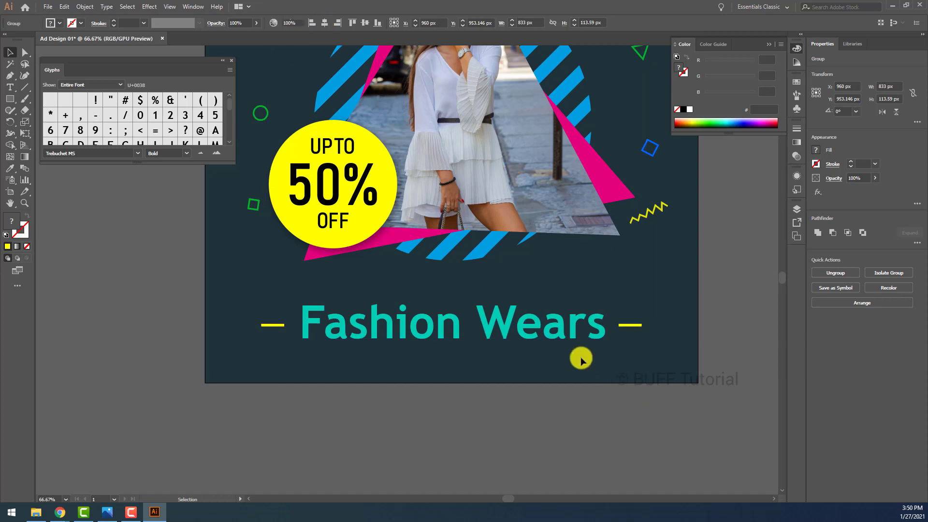
click(563, 338)
key(Up)
key(Up)
key(Up)
click(528, 404)
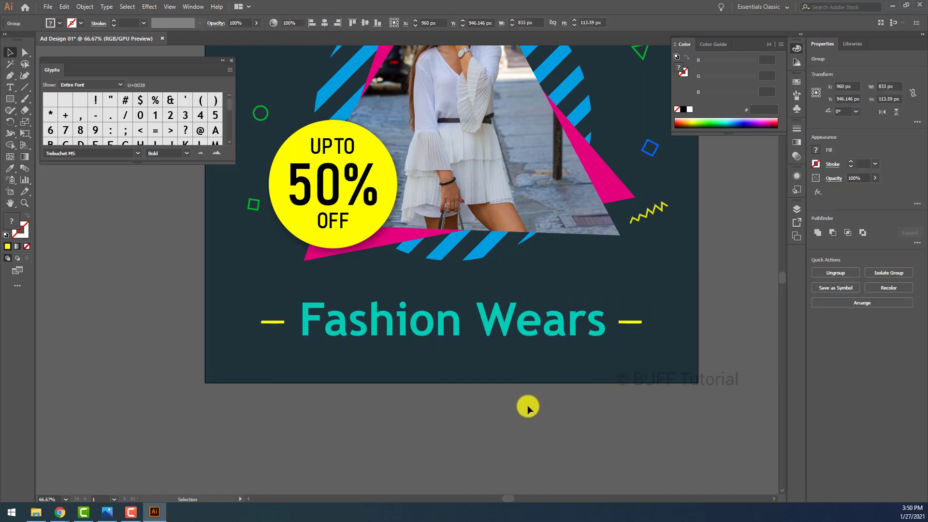
scroll(528, 404, down, 1)
scroll(531, 407, down, 2)
scroll(534, 386, up, 2)
Step: Set the grouped Fashion Wears text to Bahnschrift Bold Condensed and scale it up between the dashes
click(540, 358)
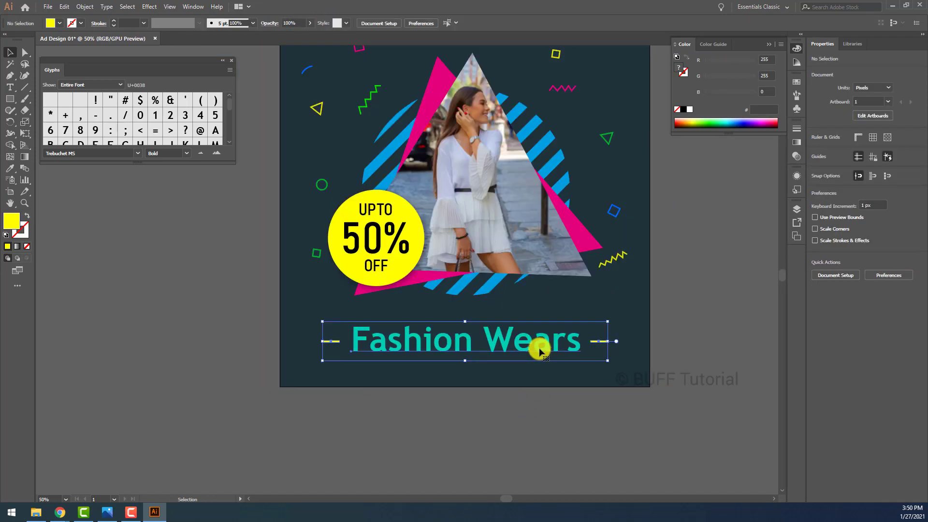
double_click(529, 349)
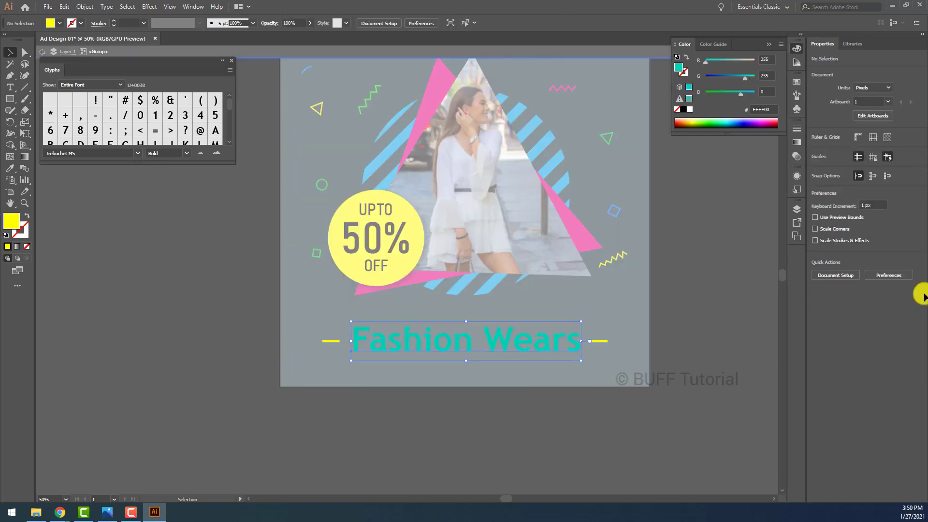
click(913, 231)
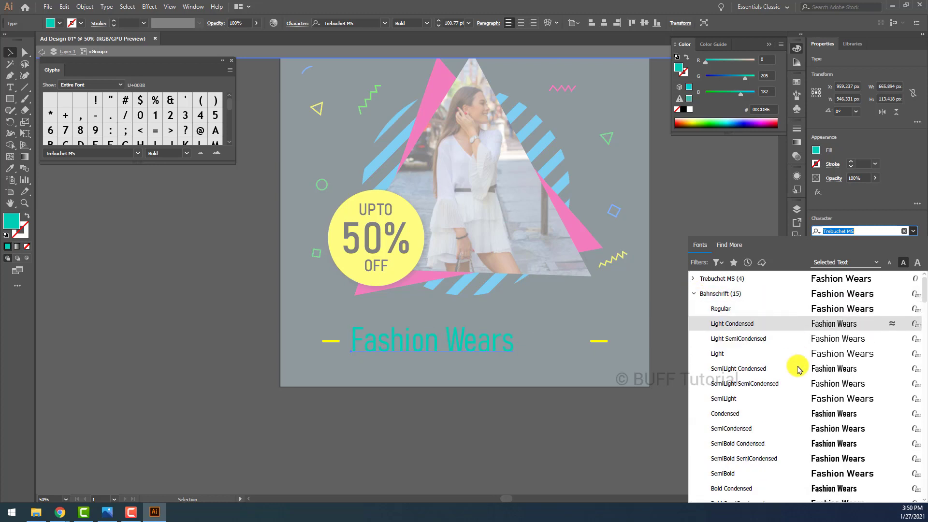
scroll(804, 488, down, 2)
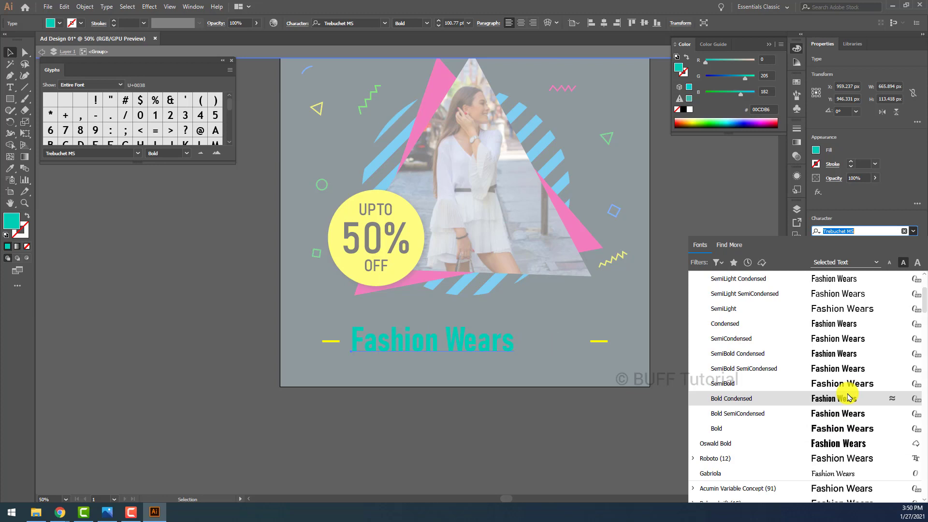
click(848, 398)
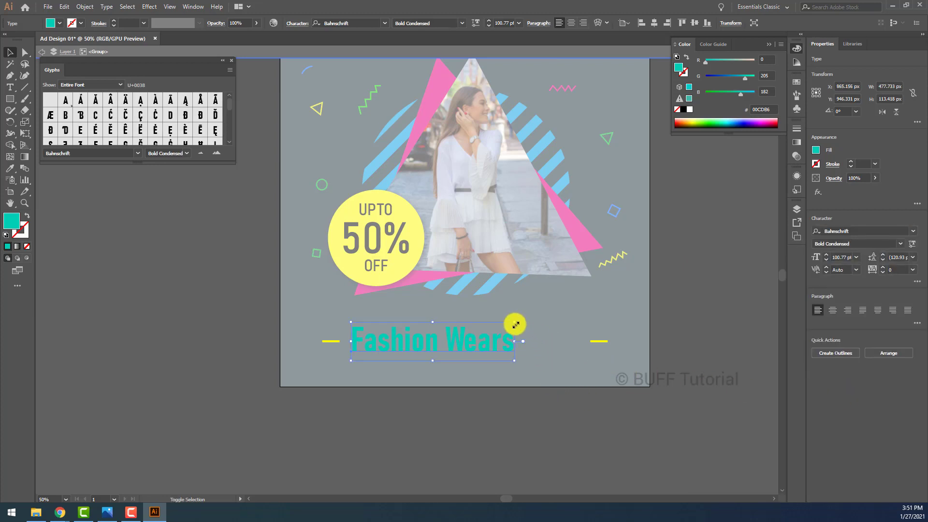
drag(516, 325, 585, 307)
click(680, 307)
scroll(678, 307, down, 1)
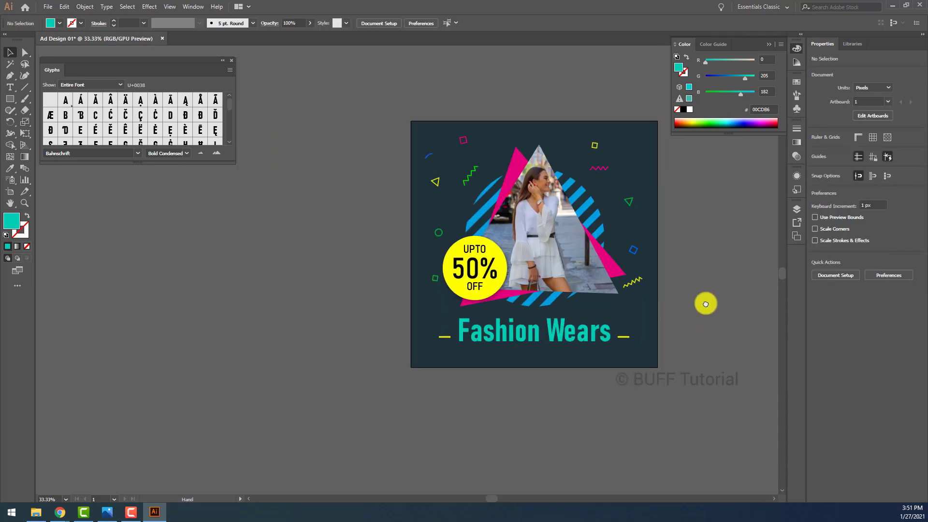
click(583, 332)
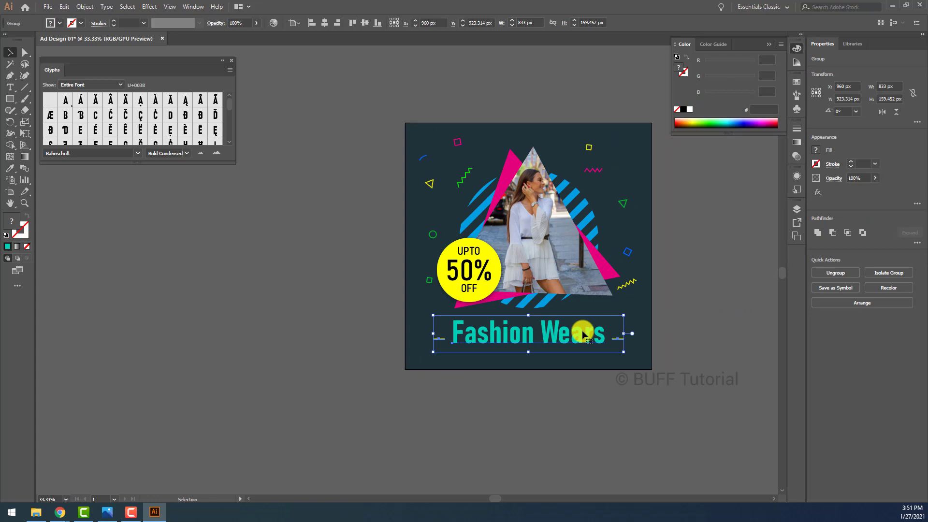
scroll(582, 334, up, 1)
click(536, 424)
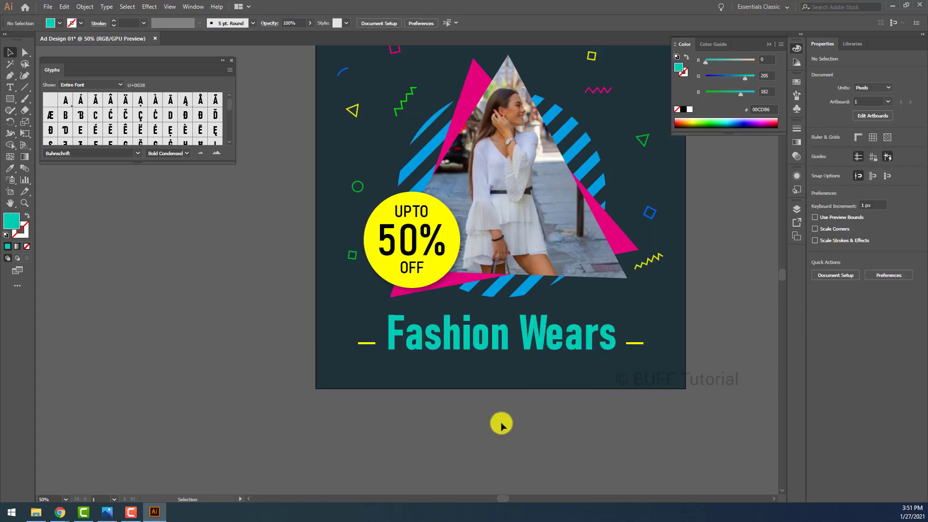
key(t)
click(436, 370)
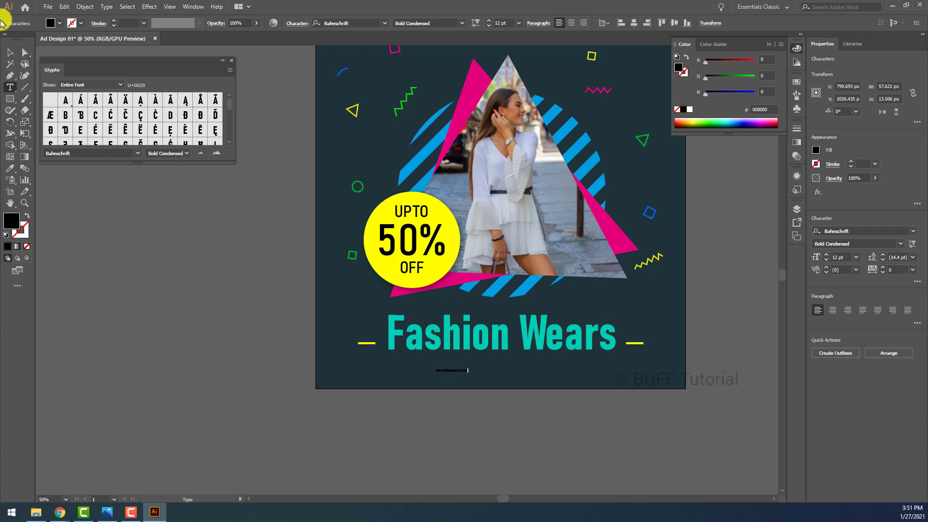
click(9, 52)
click(51, 24)
click(20, 40)
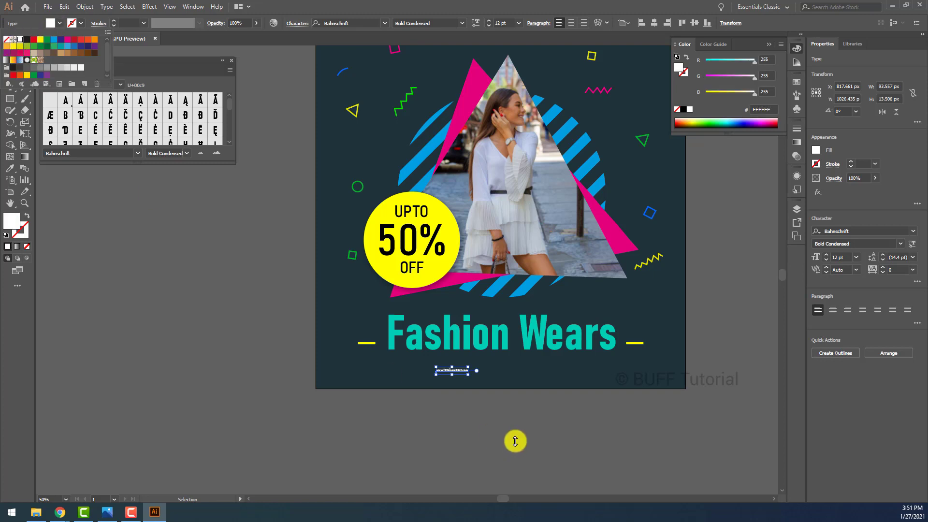
click(464, 375)
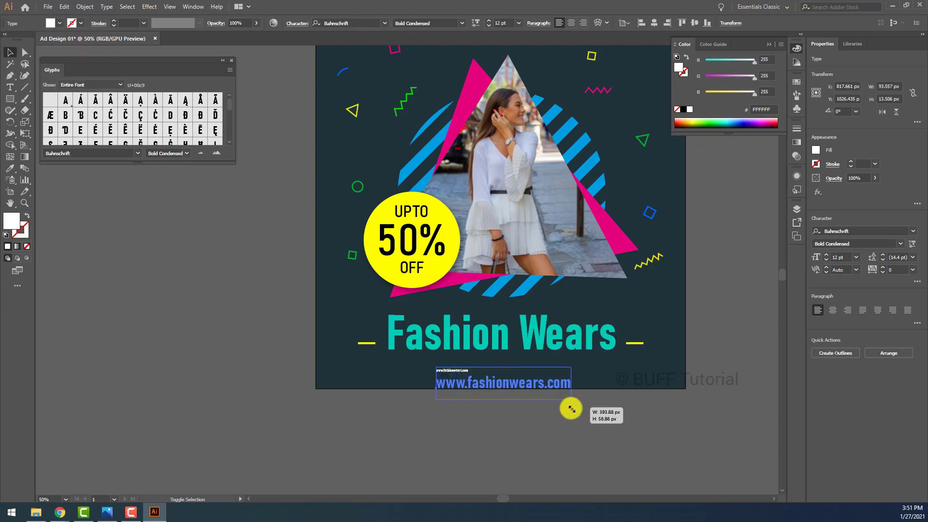
drag(472, 376, 569, 408)
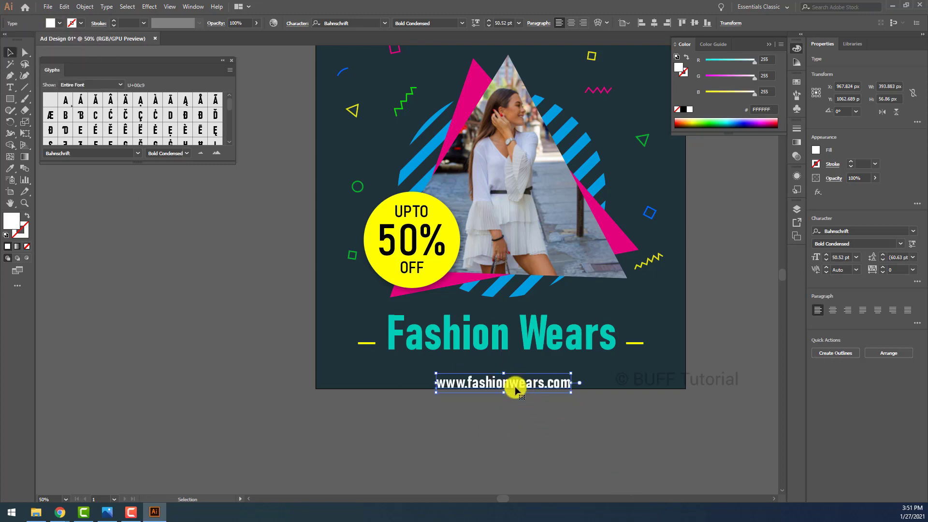
drag(512, 386, 508, 372)
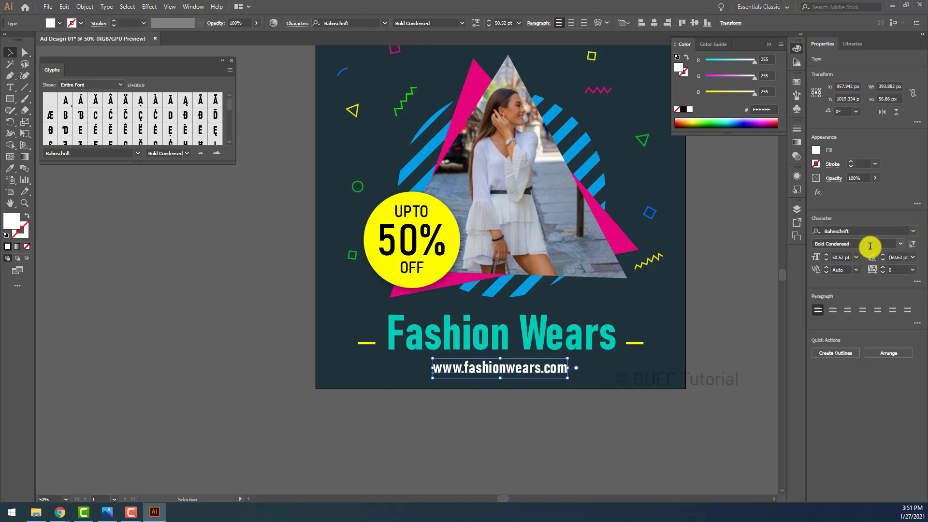
Step: Make the URL Bahnschrift Light Condensed at 40 pt, centred horizontally on the artboard
click(901, 243)
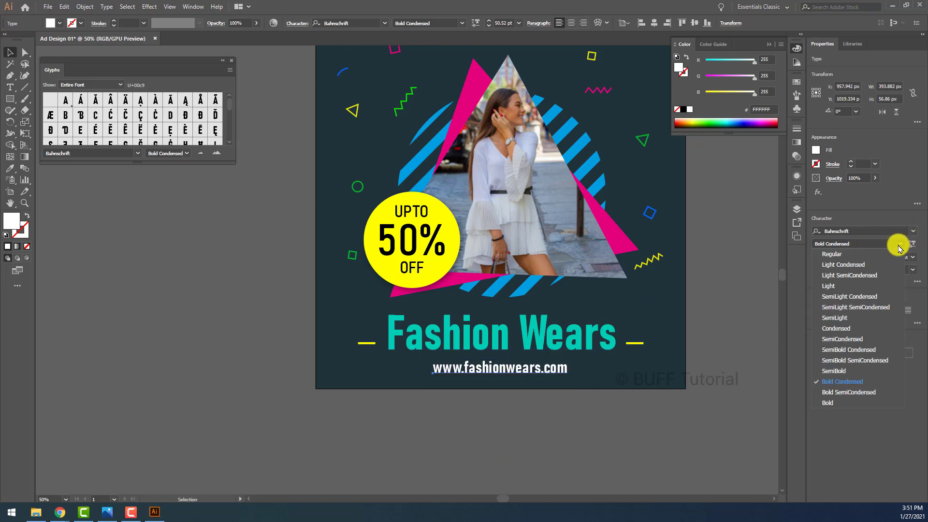
click(878, 267)
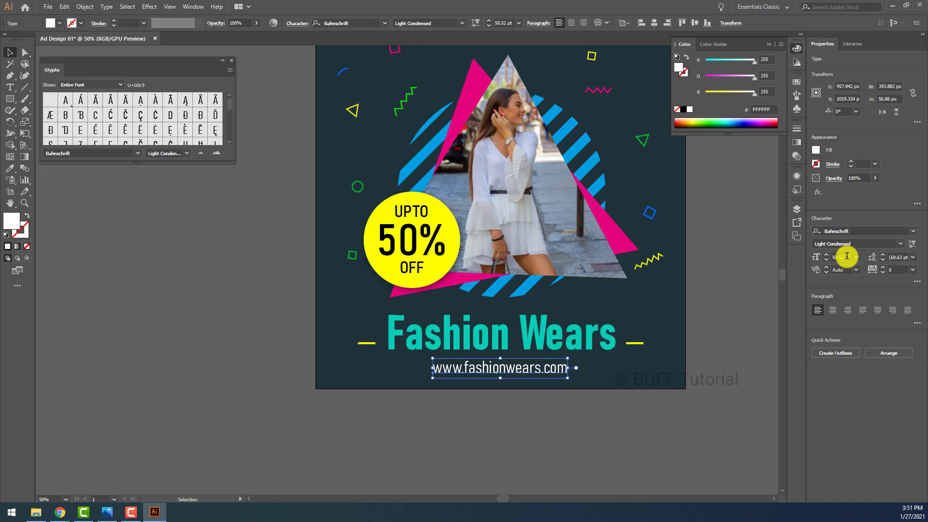
text(0)
key(Return)
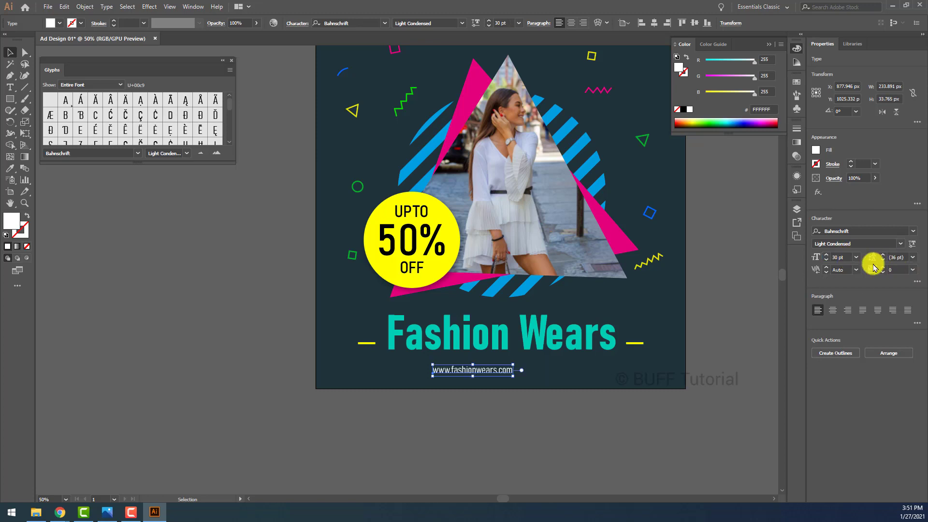
text(0)
key(Return)
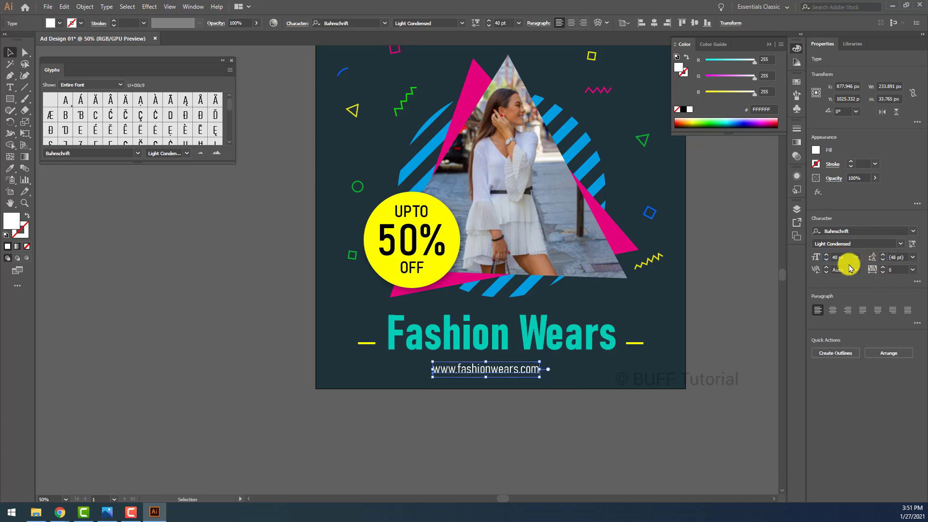
click(645, 23)
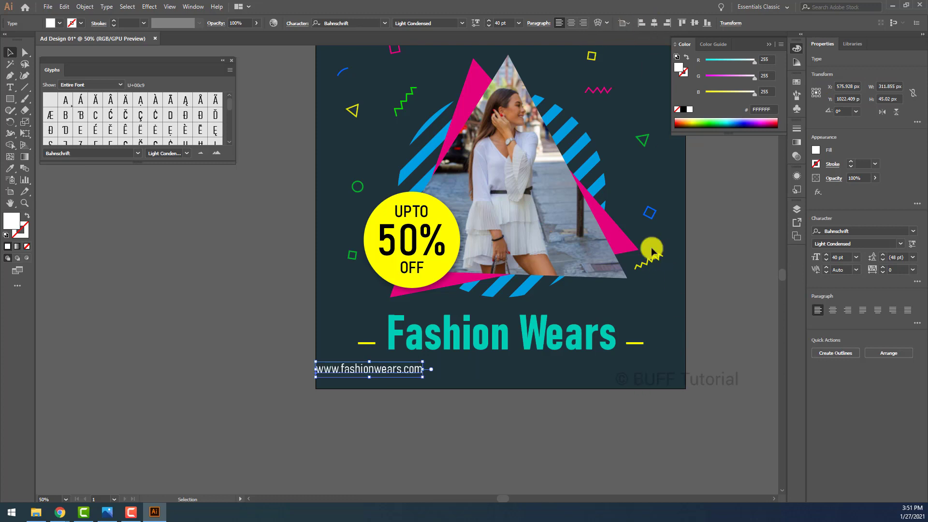
click(653, 24)
click(710, 328)
Step: Duplicate the title group above the artboard and drag the copy's text up away from its dashes
scroll(711, 327, down, 1)
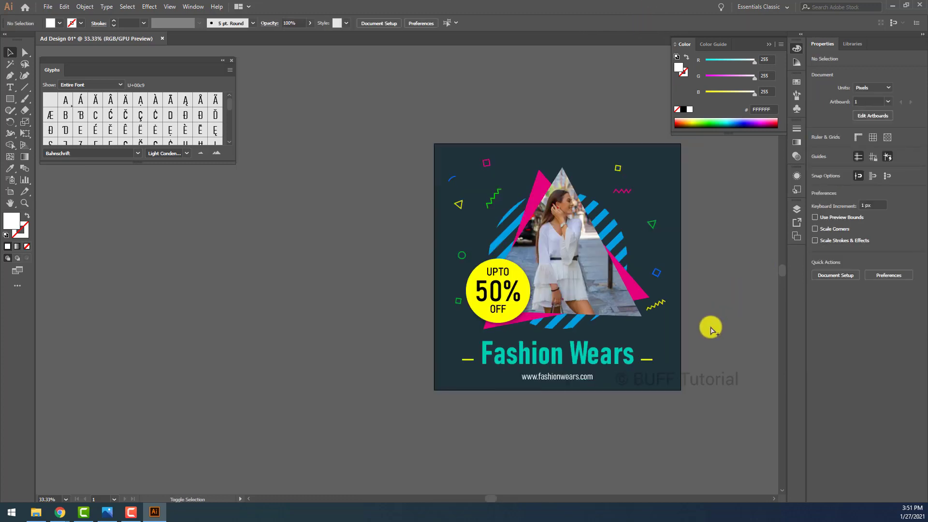
mouse_move(710, 327)
mouse_down()
mouse_move(695, 336)
mouse_move(644, 303)
mouse_up()
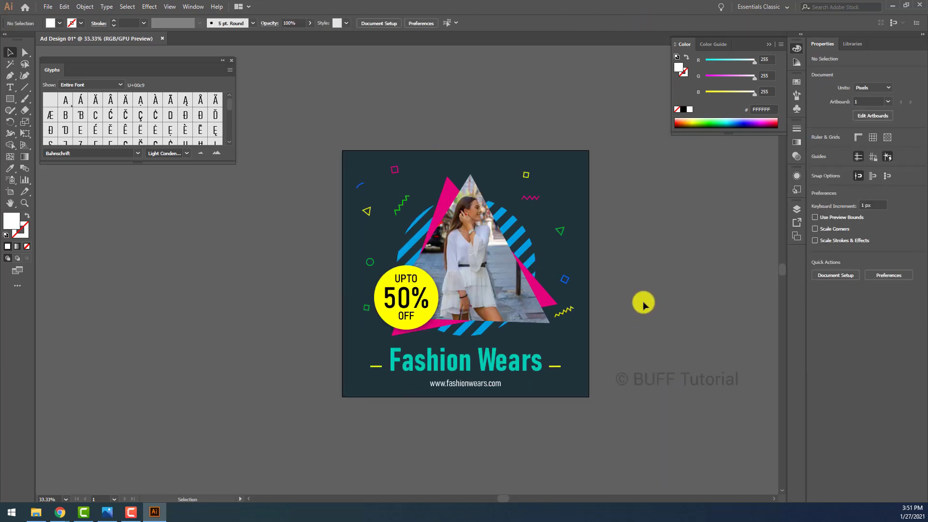
click(487, 366)
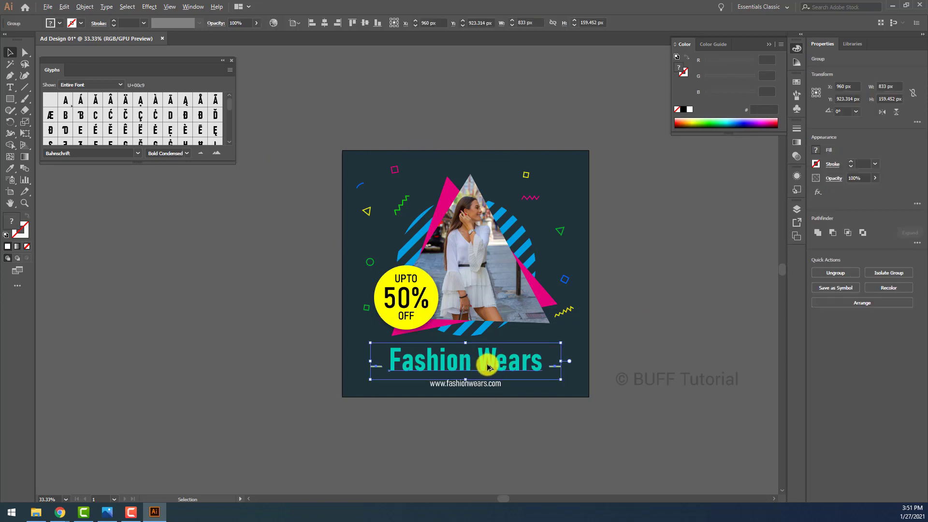
drag(487, 366, 553, 167)
double_click(552, 167)
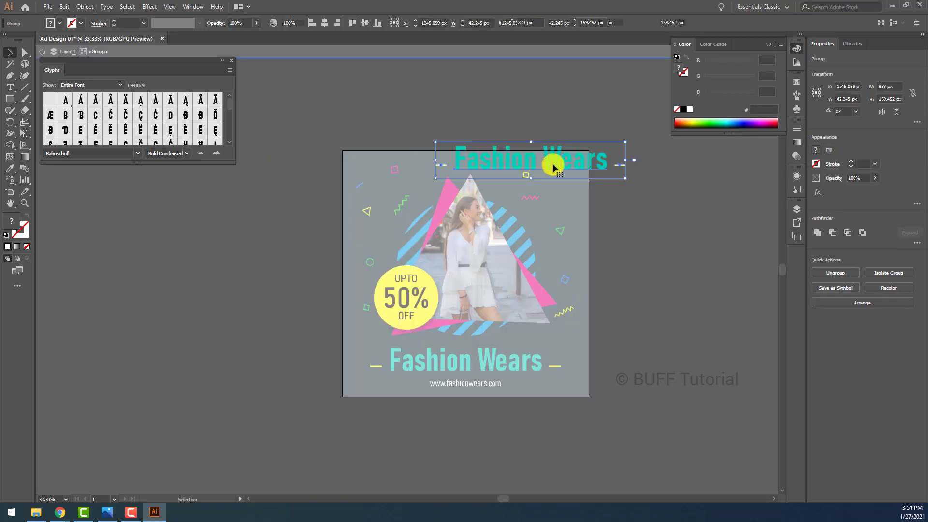
double_click(497, 107)
double_click(505, 166)
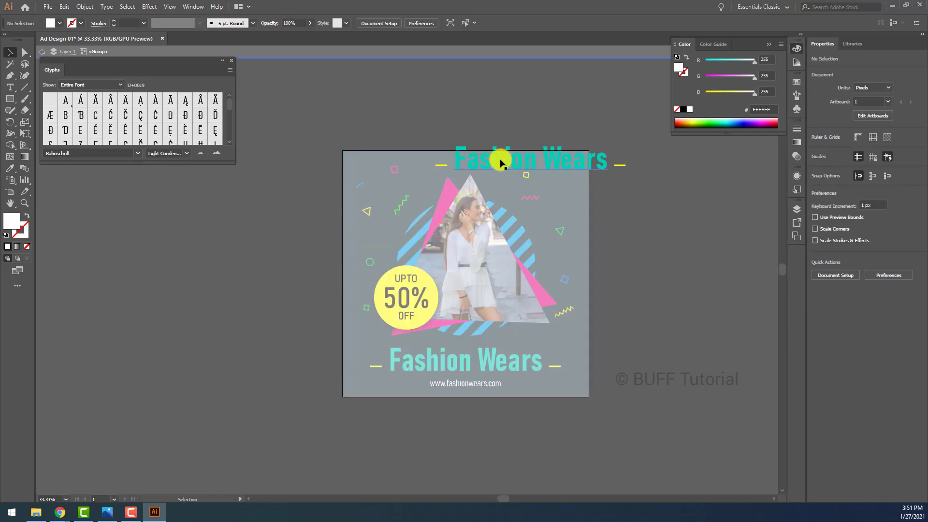
drag(504, 166, 480, 112)
double_click(346, 57)
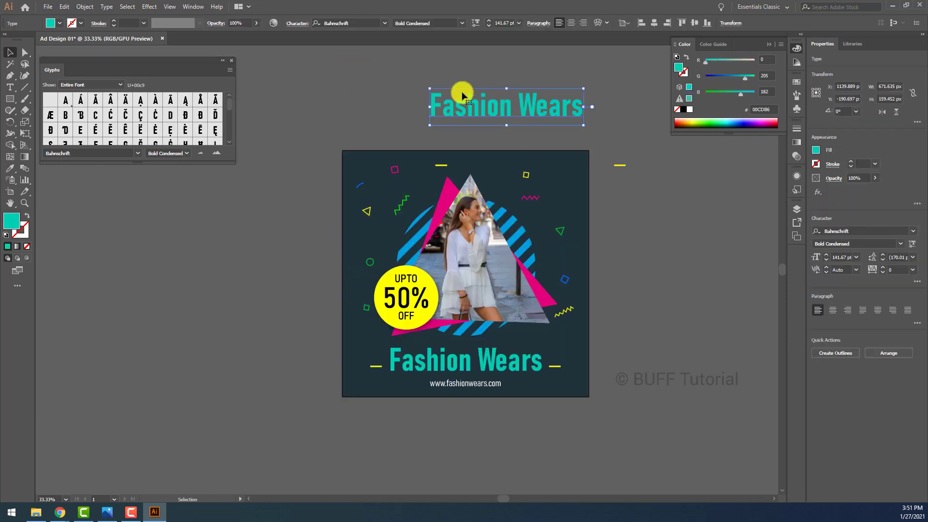
right_click(484, 102)
Step: Replace the copied title text with LOGO and give it a white fill
click(446, 93)
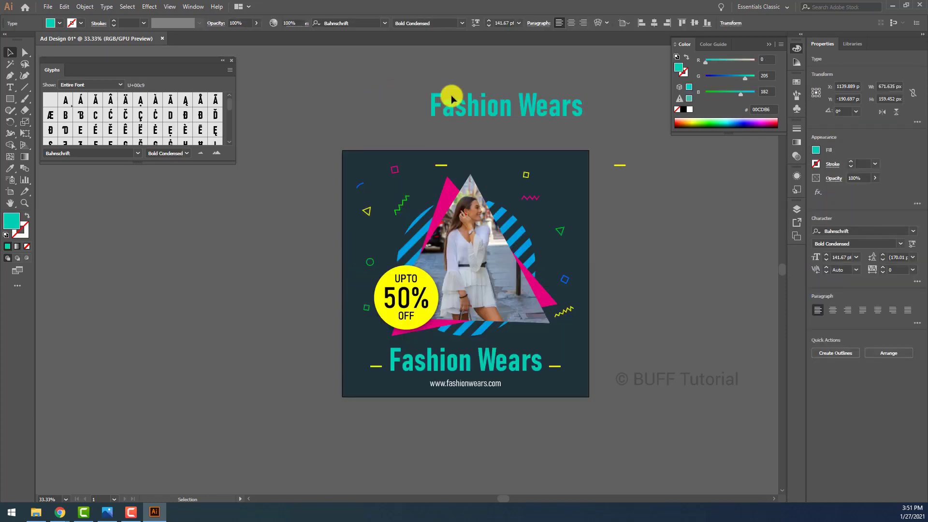
double_click(460, 107)
triple_click(463, 108)
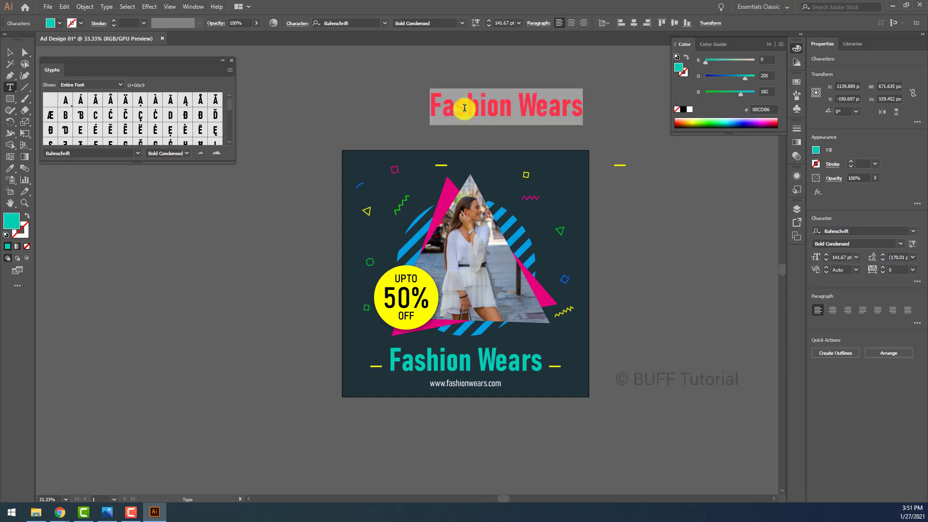
text(LOGO)
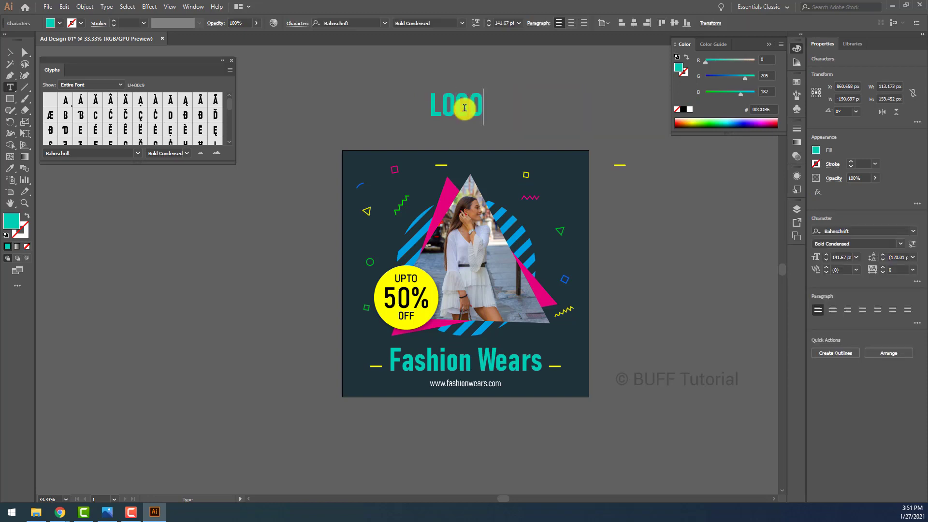
click(10, 52)
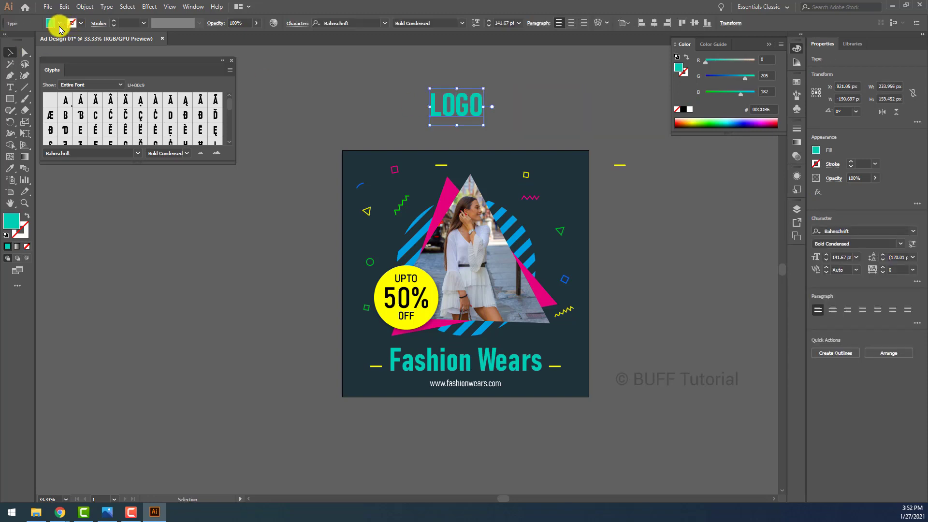
click(60, 23)
click(16, 37)
Step: Move LOGO to the artboard's top-right area, tidy the stray dash, and shrink the text
mouse_move(474, 104)
mouse_down()
mouse_move(616, 208)
mouse_move(563, 186)
mouse_up()
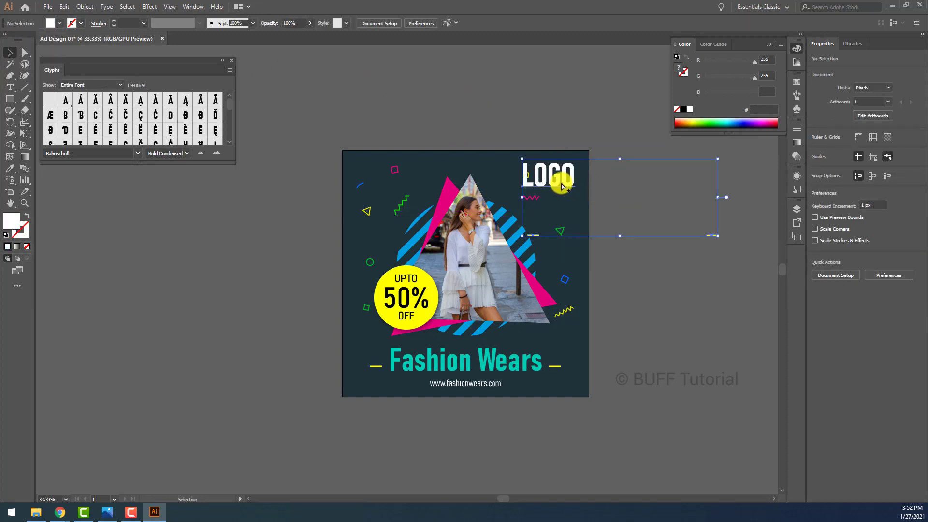
scroll(563, 186, up, 3)
scroll(592, 183, down, 3)
click(710, 230)
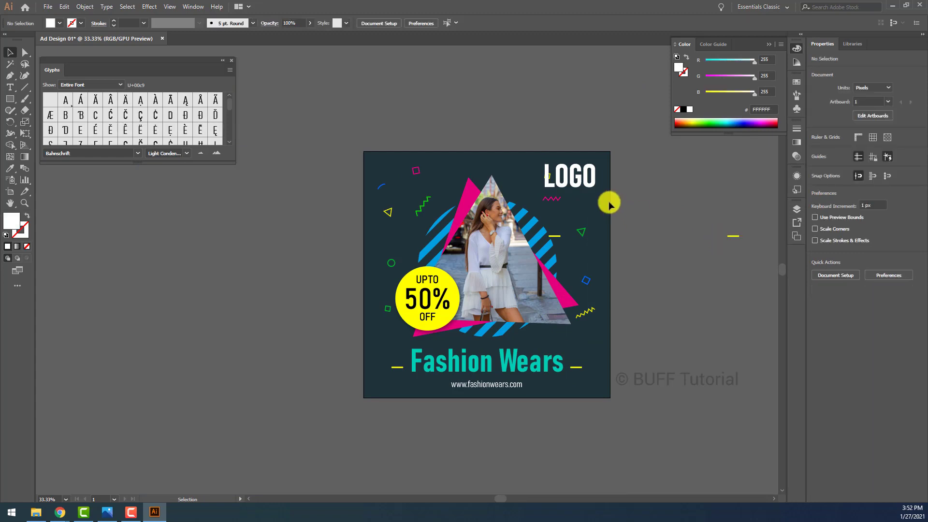
click(586, 182)
double_click(705, 213)
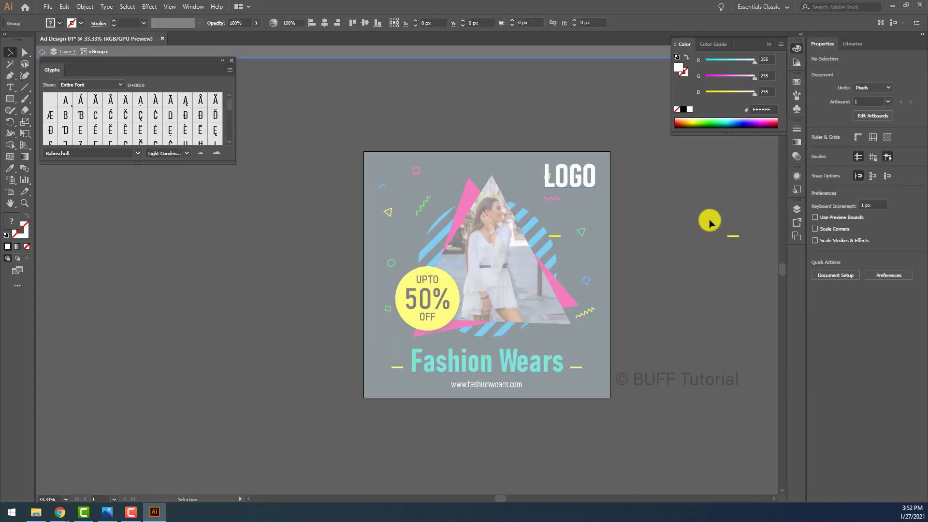
drag(731, 236, 592, 177)
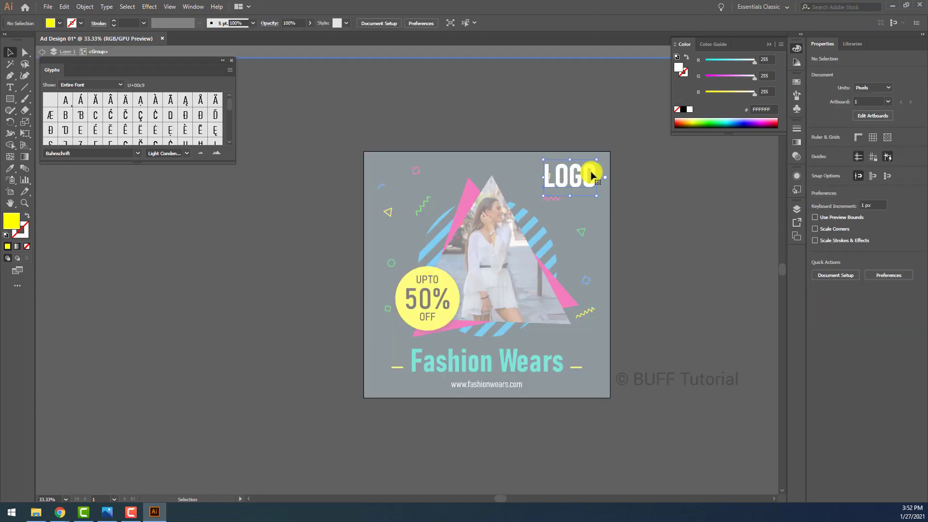
scroll(592, 175, up, 2)
drag(495, 222, 518, 200)
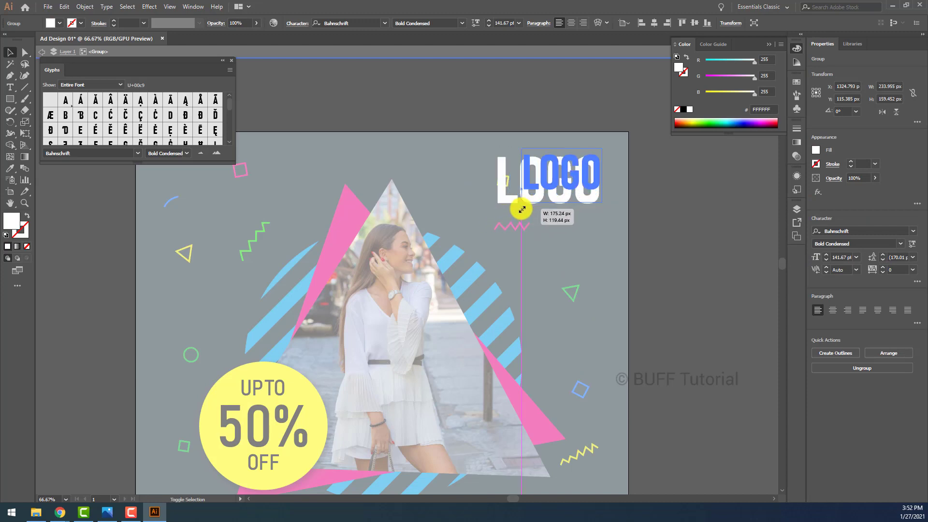
drag(595, 187, 598, 189)
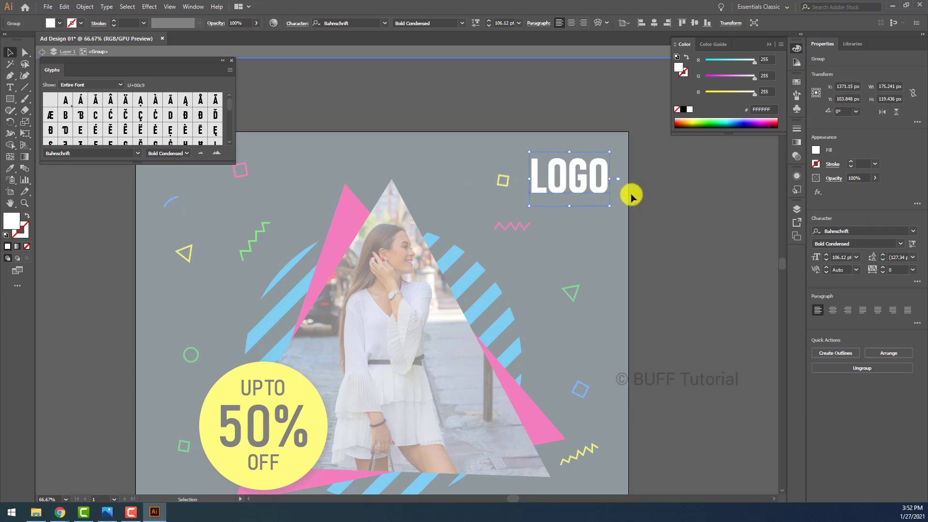
Step: Set LOGO to Light Condensed and raise it higher in the top-right corner
click(900, 244)
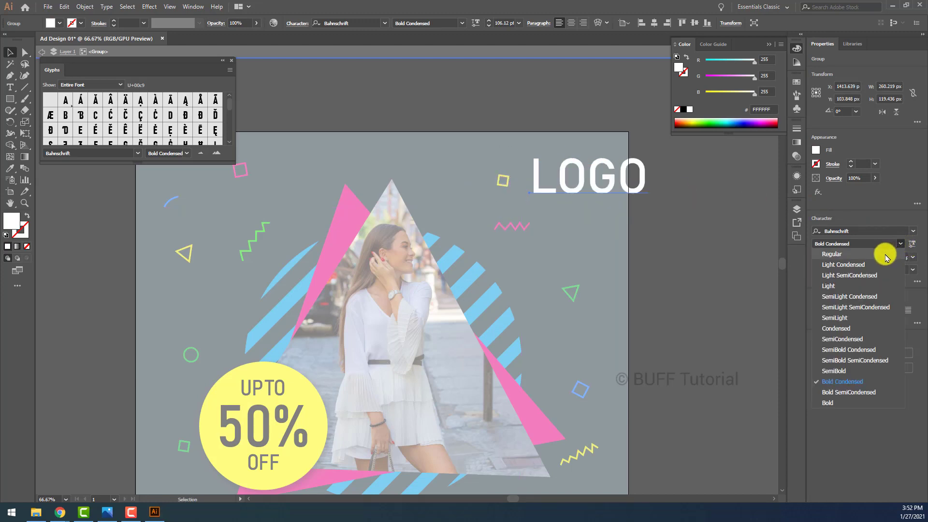
click(885, 265)
key(ctrl+shift+a)
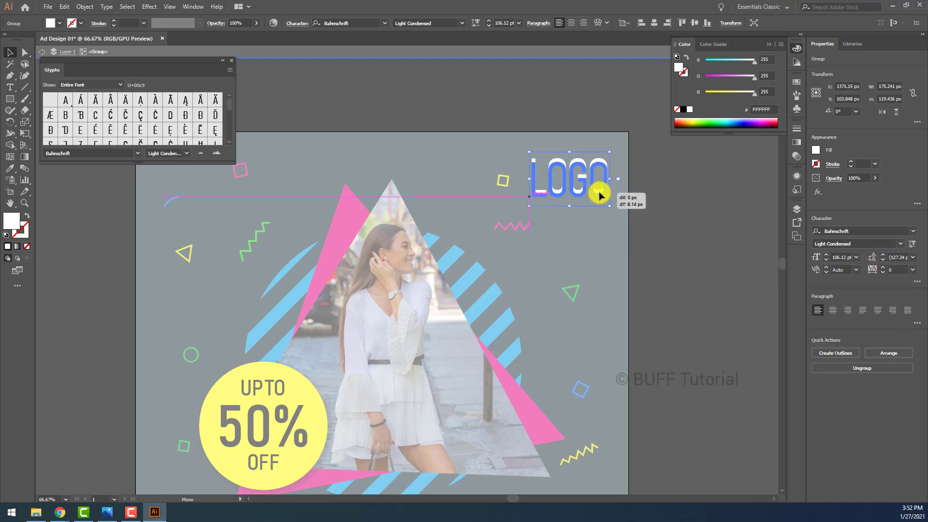
double_click(681, 183)
key(ctrl+minus)
key(ctrl+minus)
key(ctrl+minus)
mouse_move(679, 182)
mouse_down()
mouse_move(621, 188)
mouse_move(559, 175)
mouse_up()
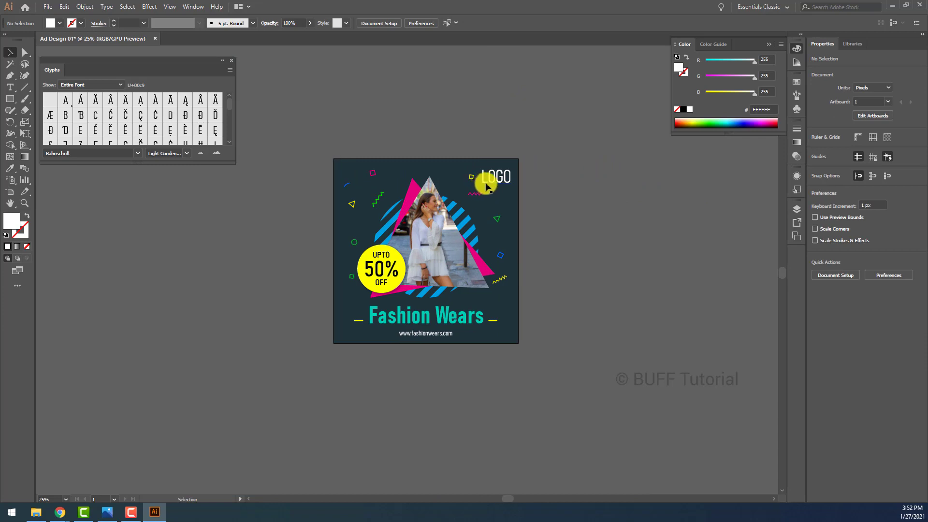
drag(502, 183, 507, 172)
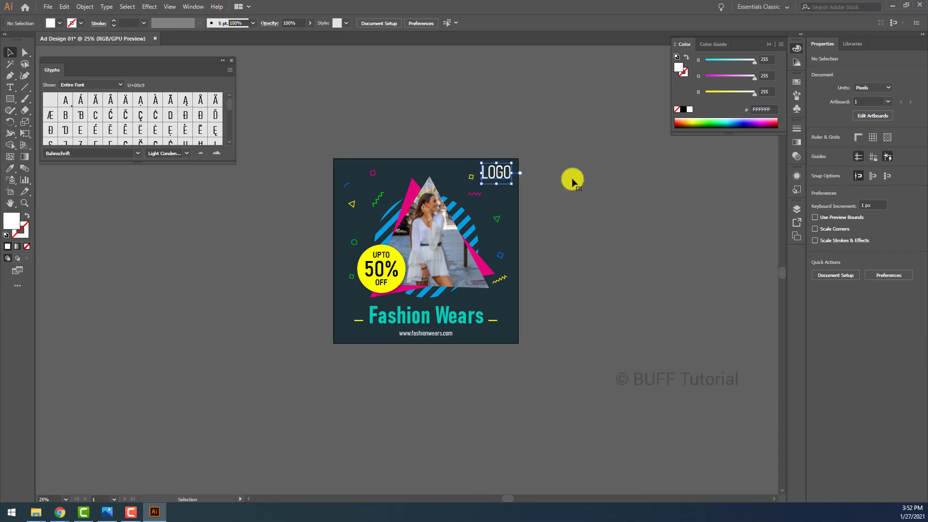
key(ctrl+minus)
key(ctrl+minus)
Step: Create a second artboard beside the first, sized 1080 × 1920 px
click(10, 192)
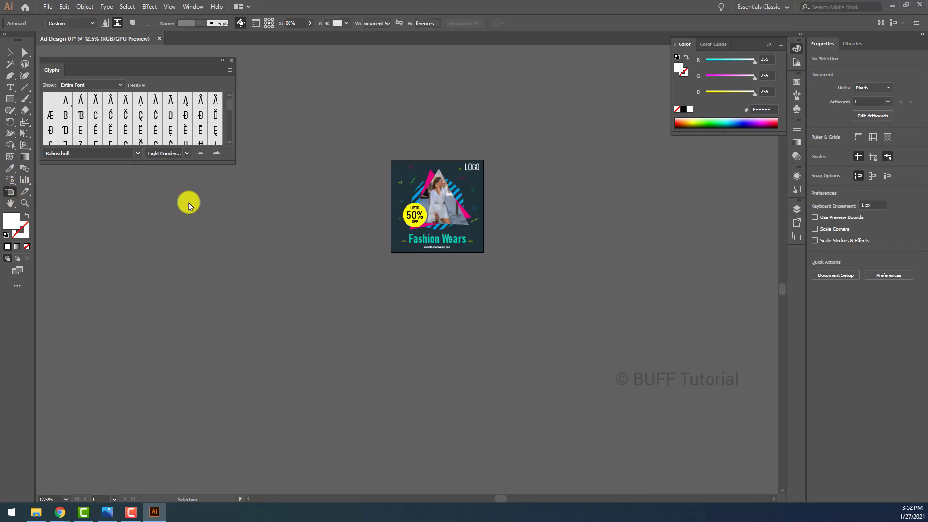
drag(537, 165, 634, 301)
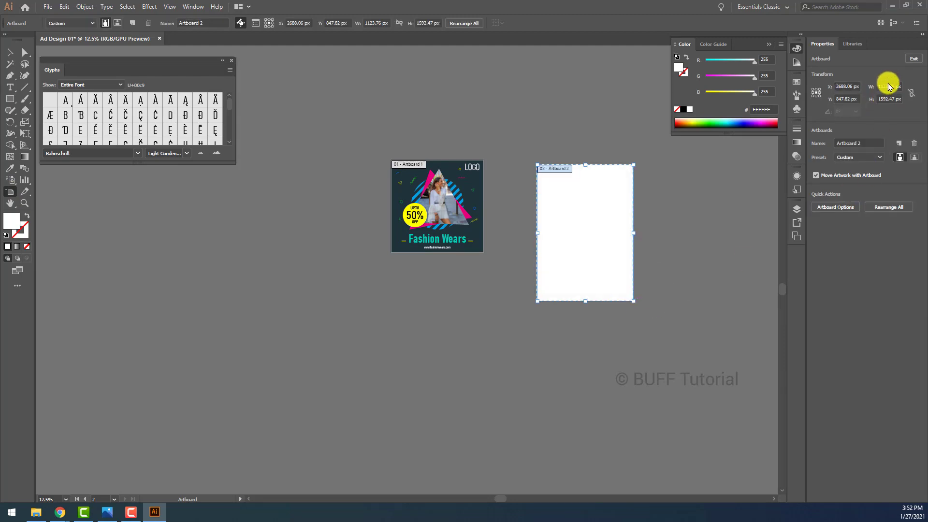
click(891, 86)
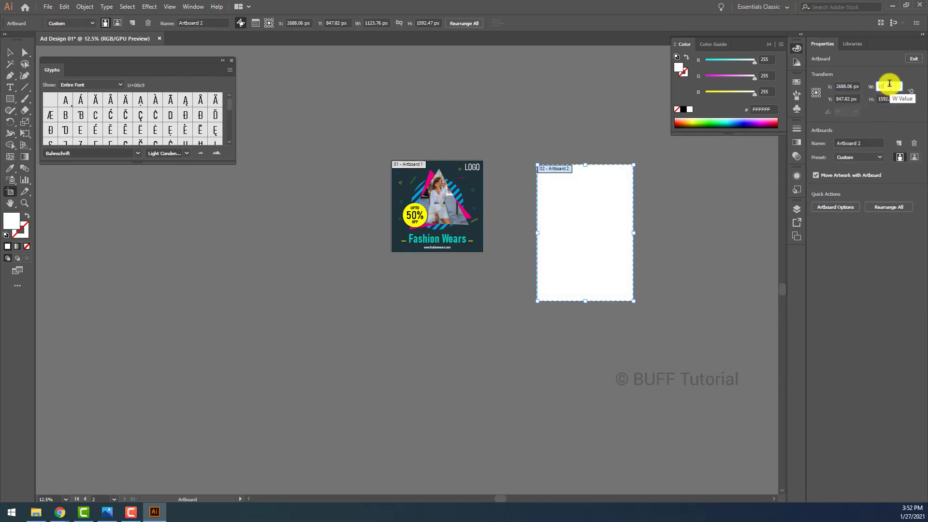
text(1080)
key(Tab)
text(1)
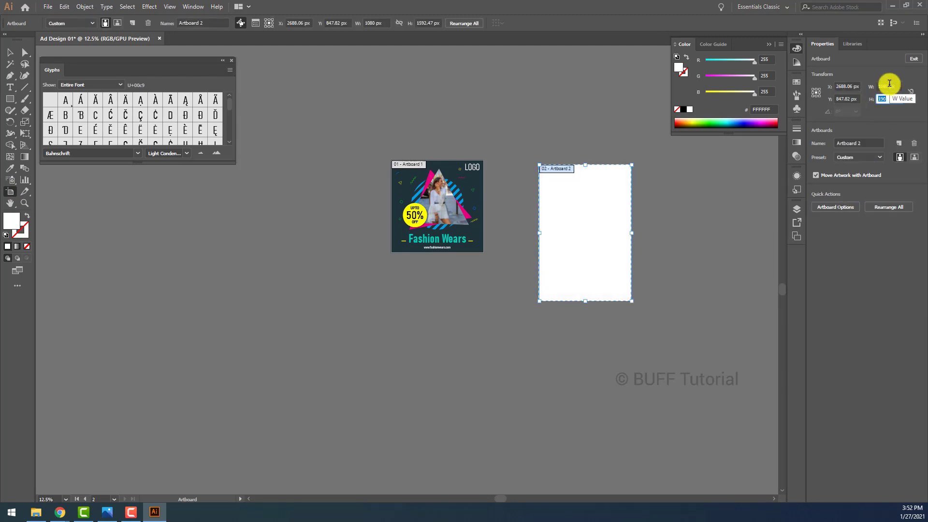
text(20)
key(Return)
key(v)
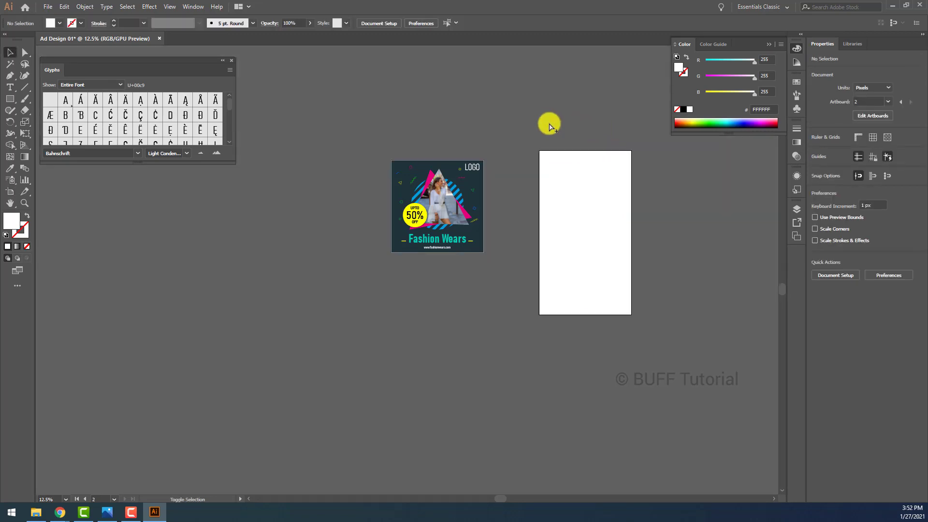
key(ctrl+plus)
Step: Copy the dark background rectangle onto the tall artboard and size it 1080 × 1920 px
right_click(361, 154)
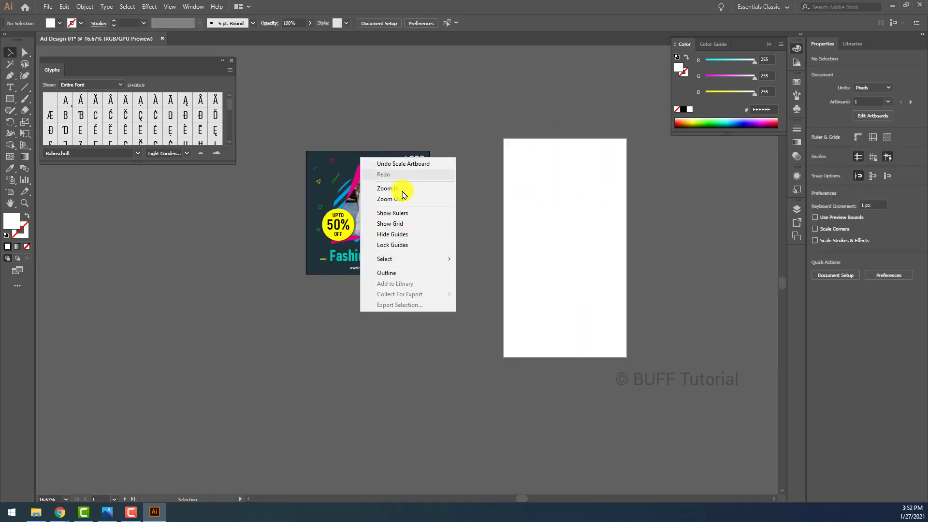
click(498, 163)
click(346, 156)
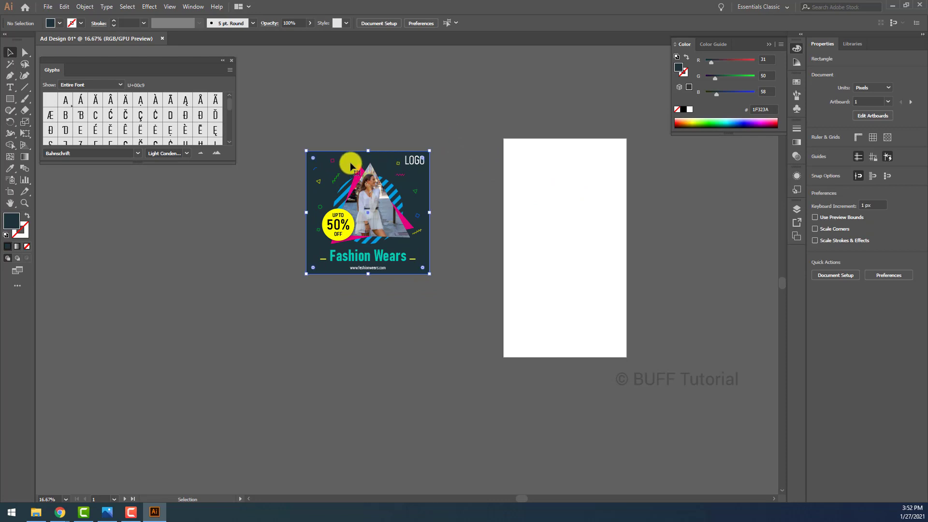
drag(350, 161, 555, 166)
scroll(580, 183, up, 2)
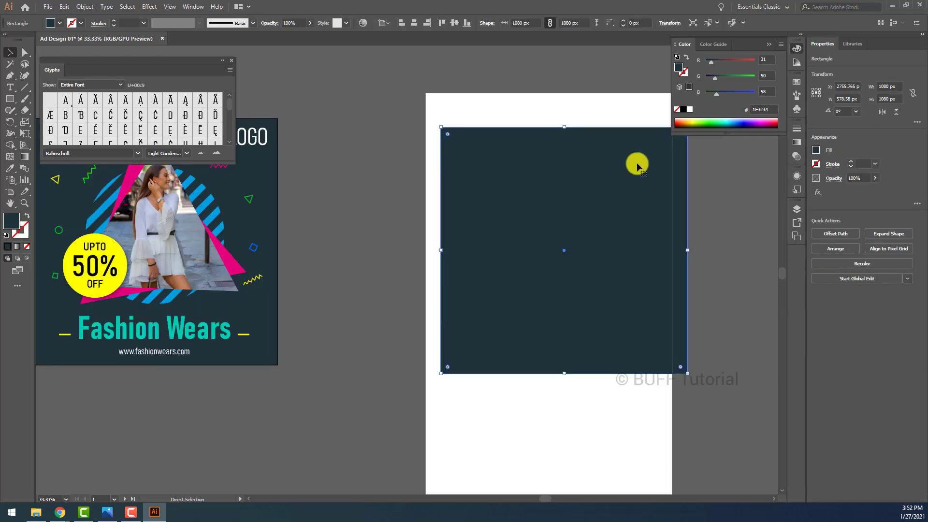
click(885, 86)
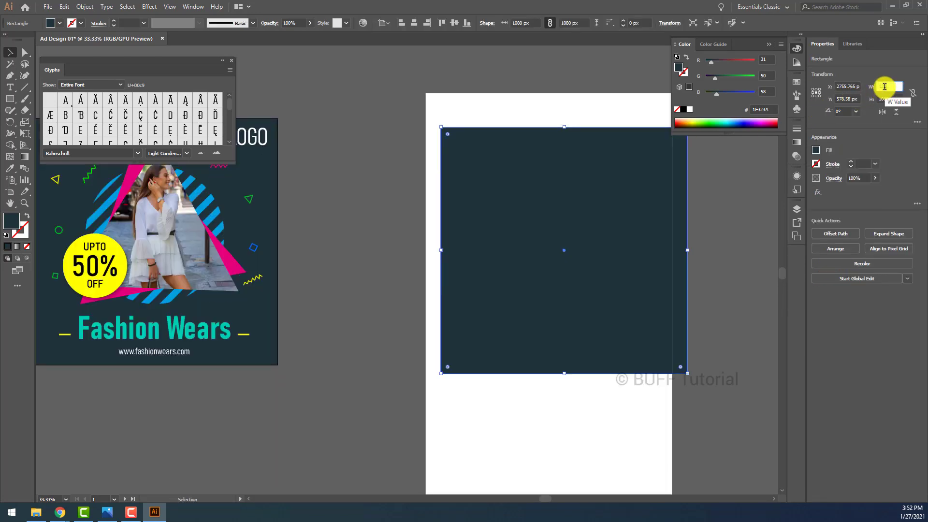
key(Tab)
text(15)
key(Return)
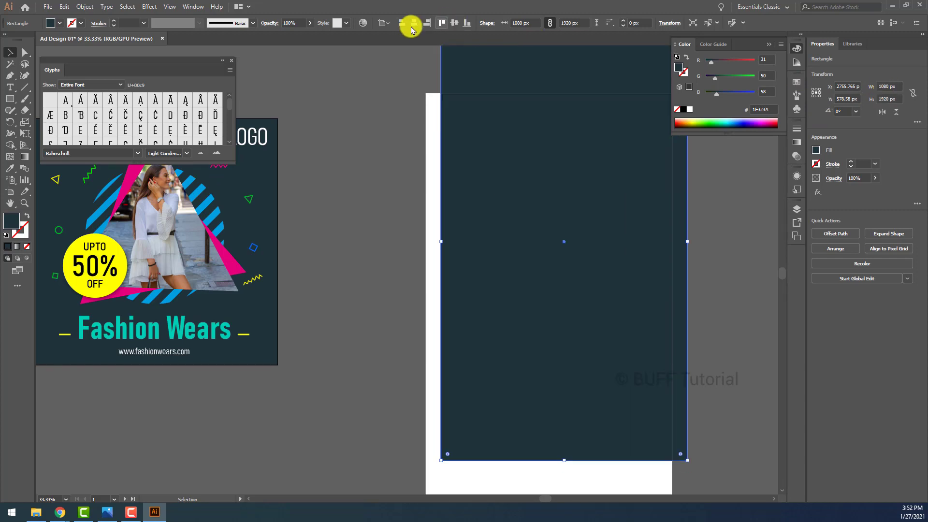
Step: Centre the background rectangle horizontally and vertically on the tall artboard
click(413, 23)
key(ctrl+z)
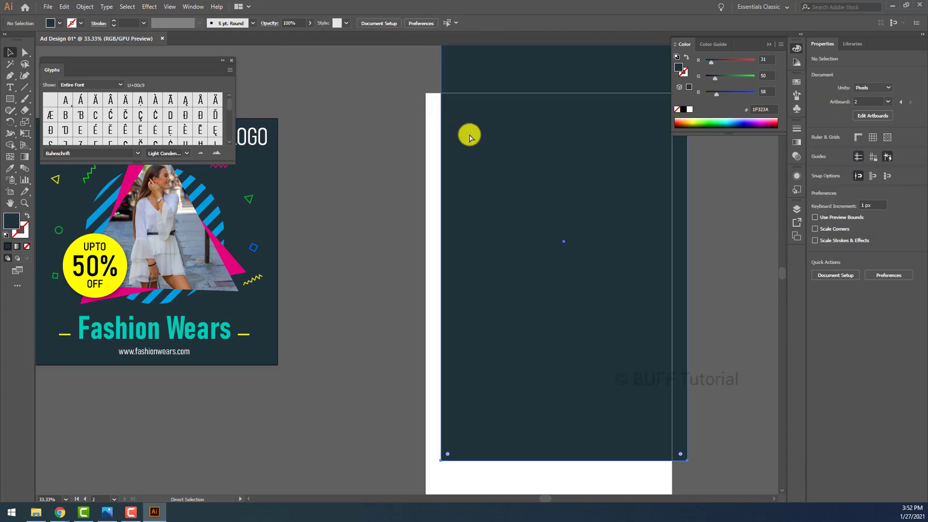
click(413, 23)
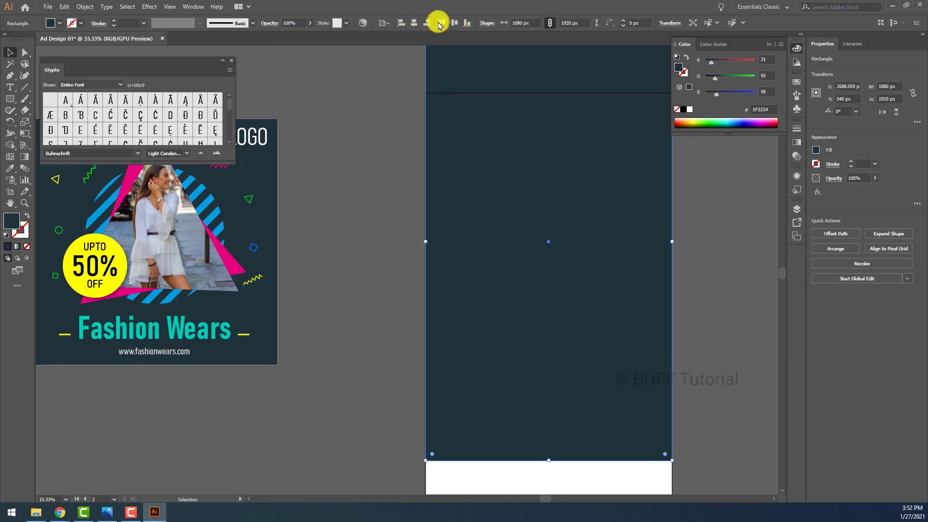
click(386, 109)
scroll(382, 125, down, 2)
scroll(376, 163, left, 3)
Step: Copy the square ad's artwork onto the tall artboard and place LOGO at its top-right
drag(272, 230, 335, 136)
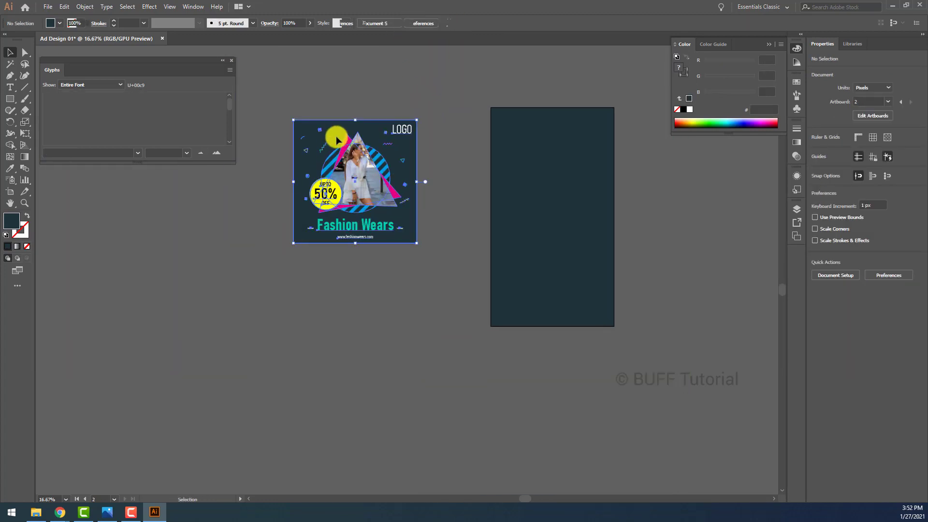
drag(408, 184, 543, 185)
click(669, 190)
scroll(666, 190, up, 2)
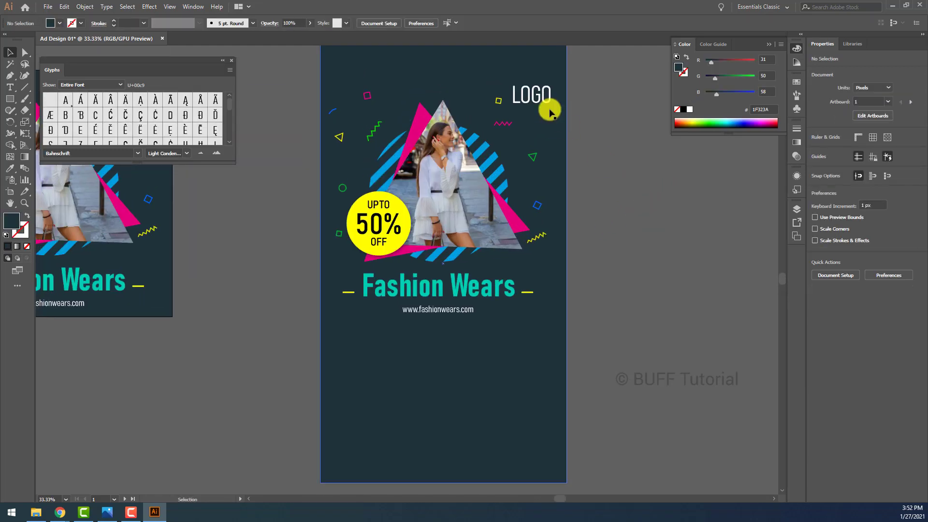
scroll(587, 222, up, 2)
scroll(556, 218, up, 3)
drag(533, 215, 537, 200)
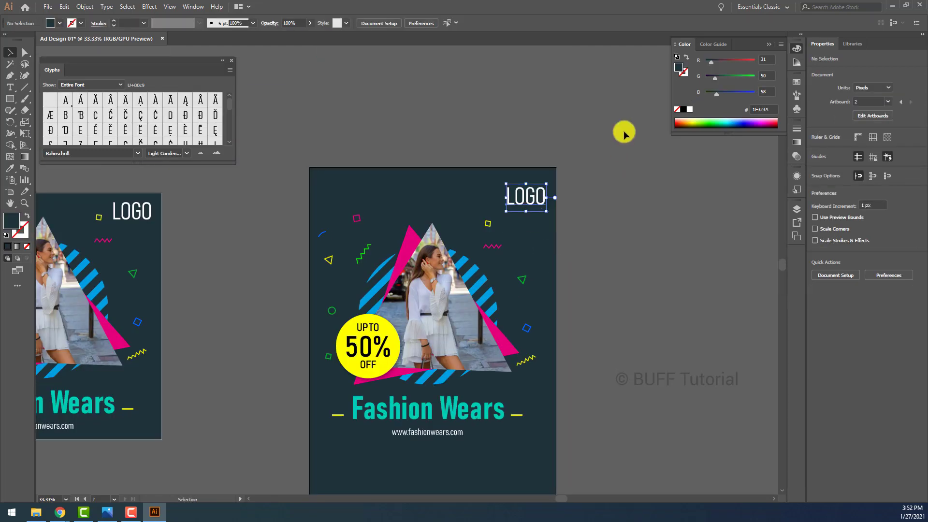
scroll(631, 145, down, 8)
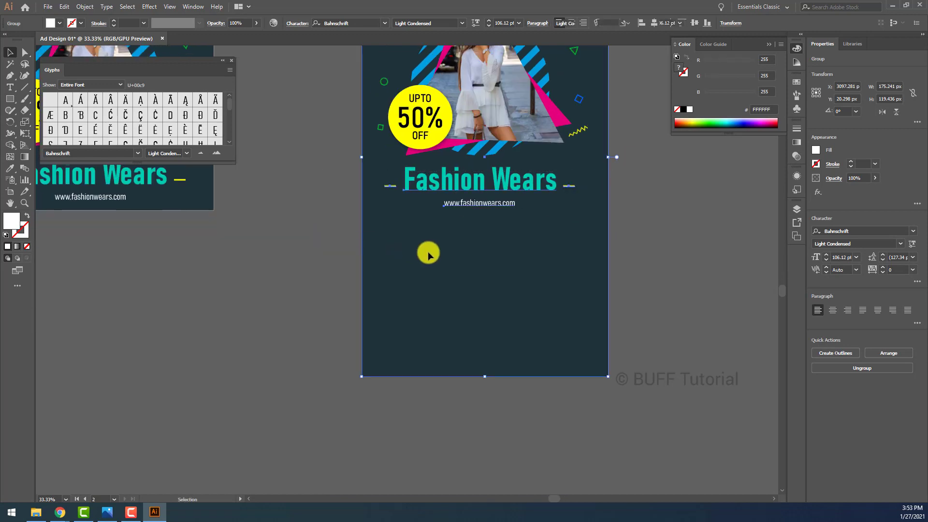
Step: Move the Fashion Wears title and web address lower with three Down-arrow nudges
drag(429, 253, 606, 324)
key(Down)
key(Down)
key(Down)
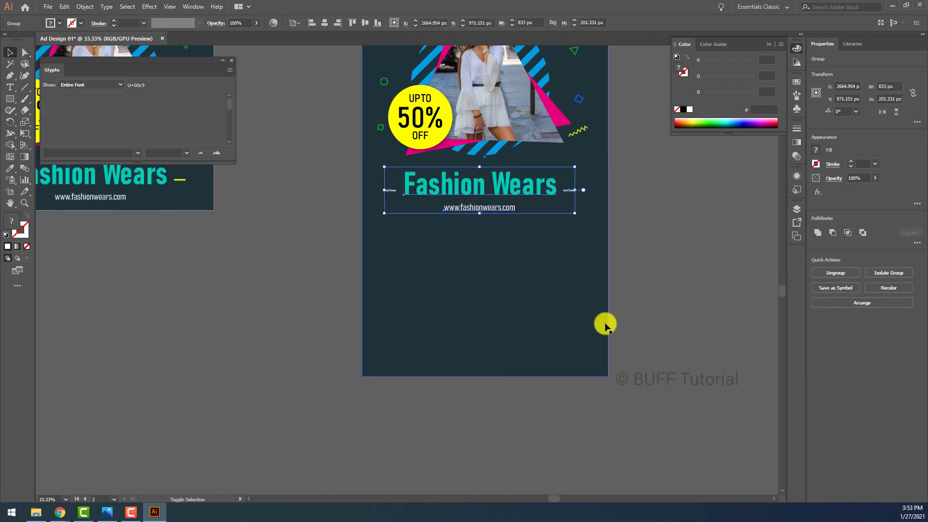
key(Down)
key(Down)
key(Down)
key(Down)
key(Down)
key(Down)
key(Down)
key(Down)
key(Down)
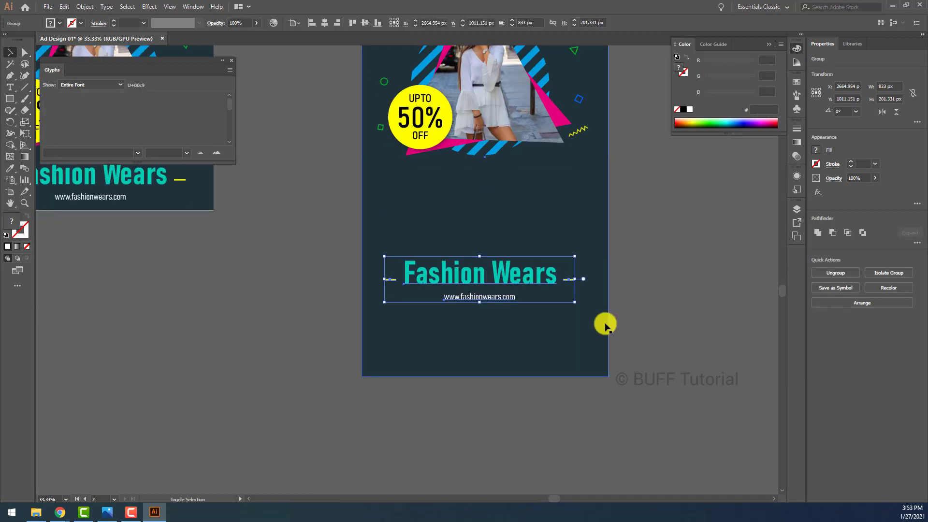
key(Down)
key(Down)
key(Down)
key(Down)
key(Down)
key(Down)
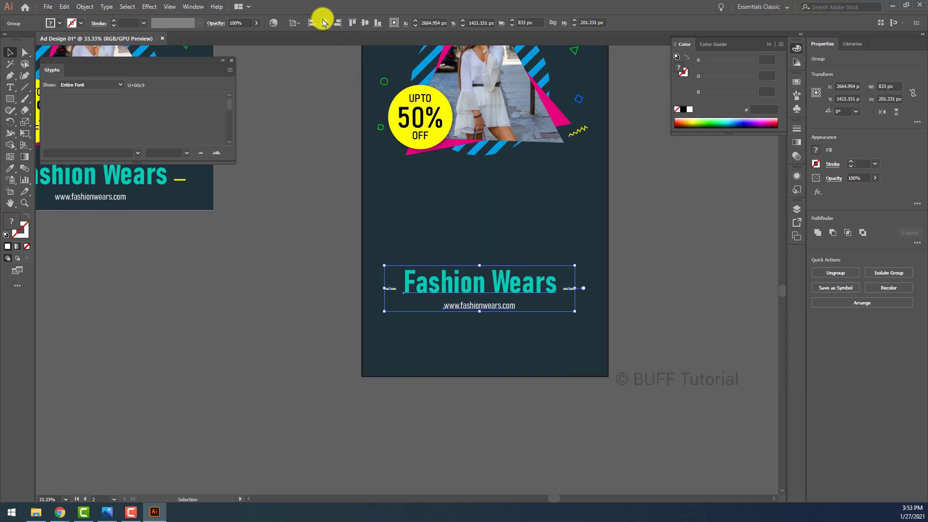
click(675, 291)
scroll(675, 291, down, 2)
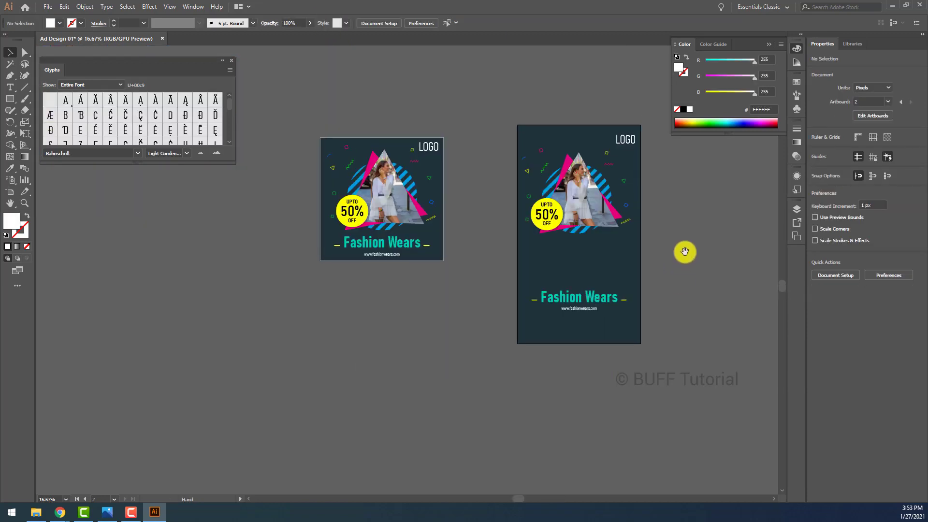
Step: Move the triangle photo group lower on the tall artboard
drag(680, 252, 637, 243)
scroll(636, 244, up, 1)
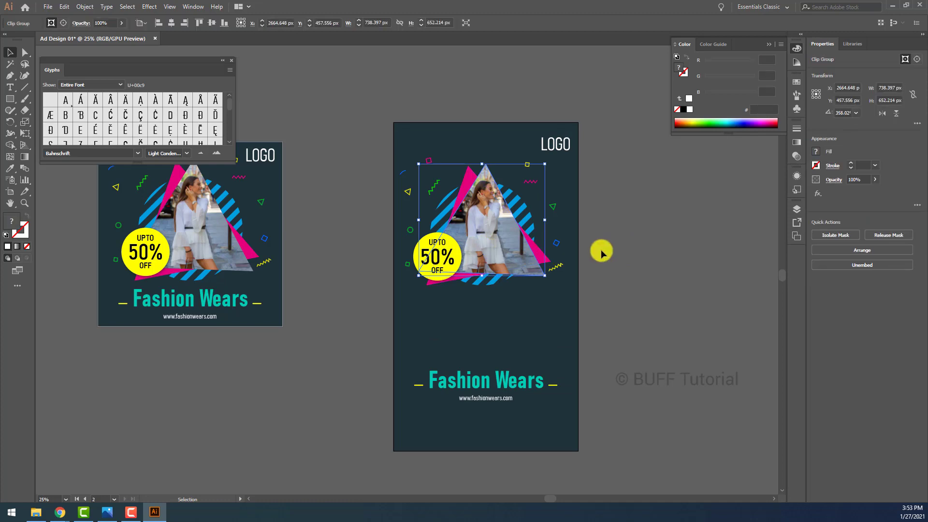
click(554, 330)
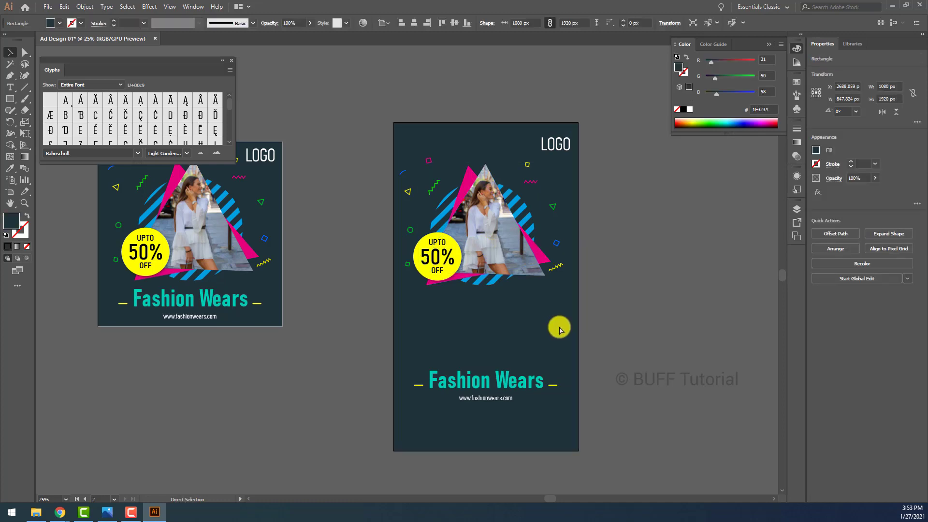
click(518, 288)
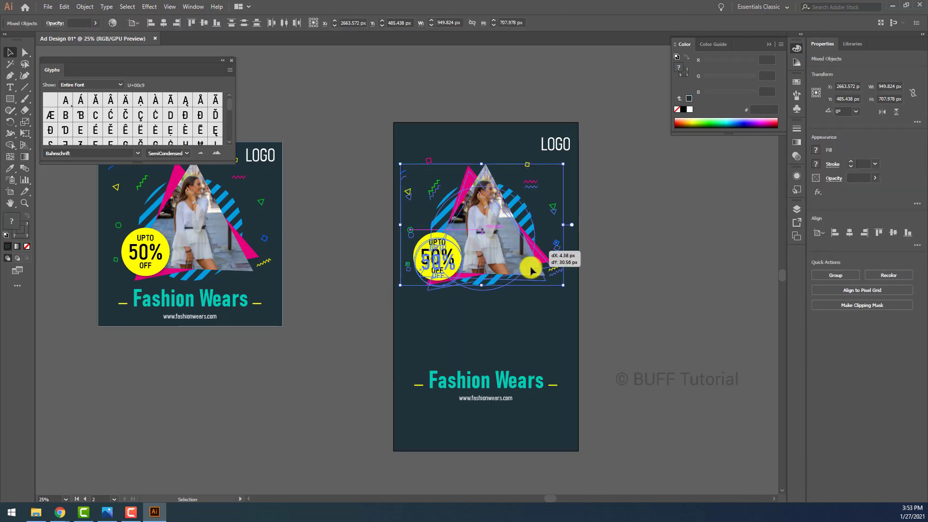
drag(529, 266, 530, 309)
click(607, 242)
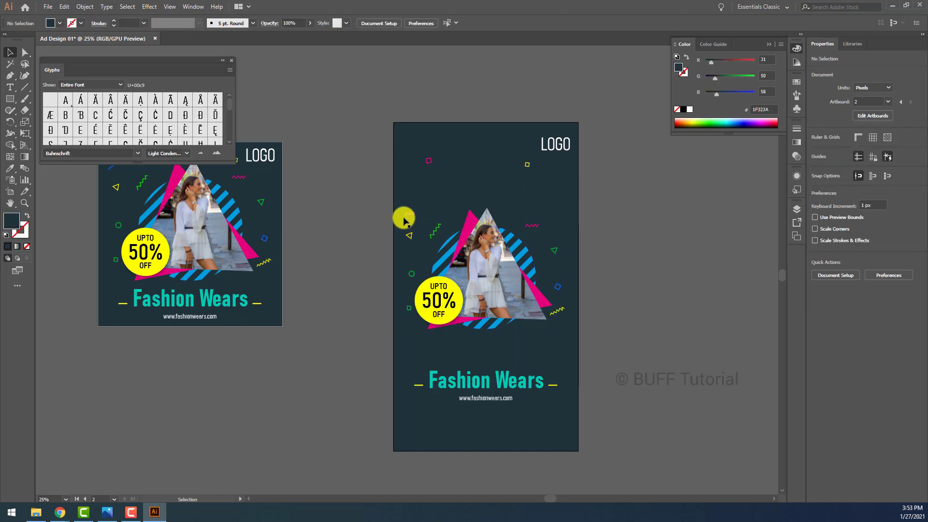
Step: Spread the blue arc and green and pink zigzags upward into the space above the photo
drag(405, 216, 407, 195)
drag(435, 231, 459, 196)
drag(528, 225, 555, 203)
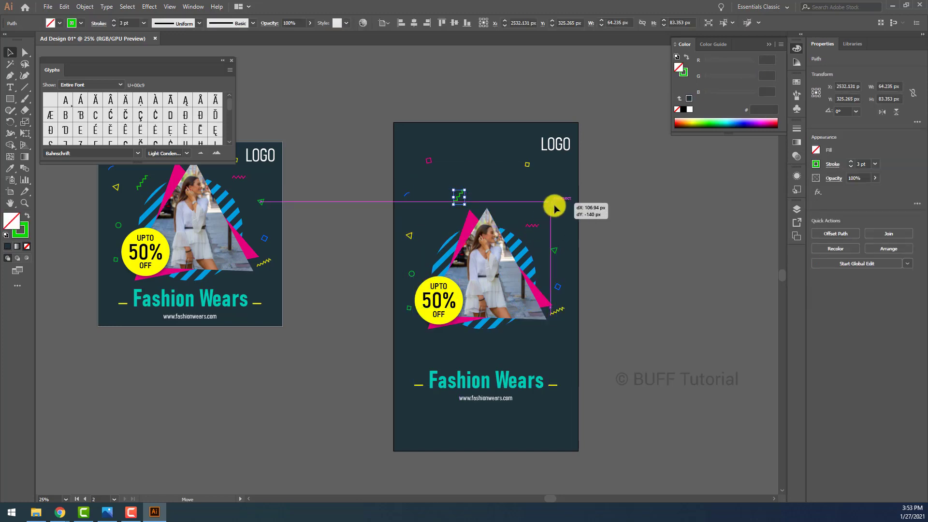
click(498, 300)
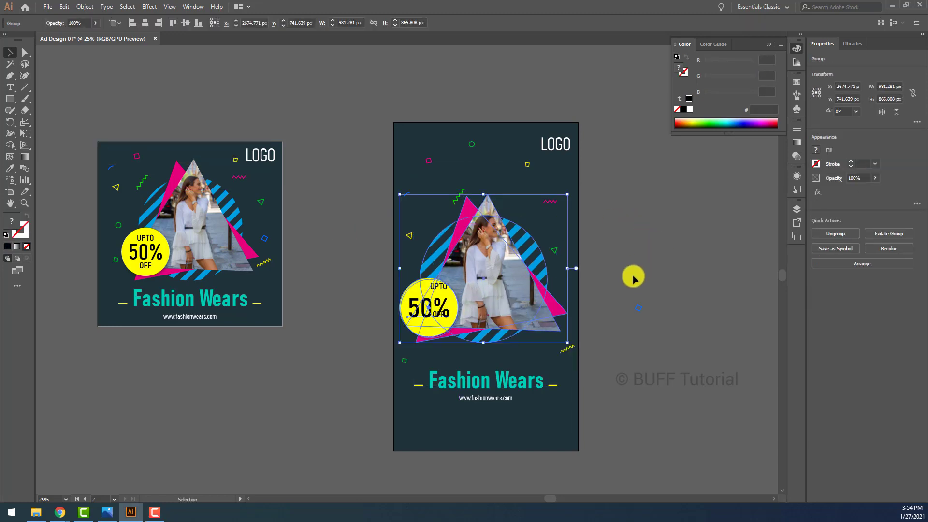
scroll(632, 280, up, 1)
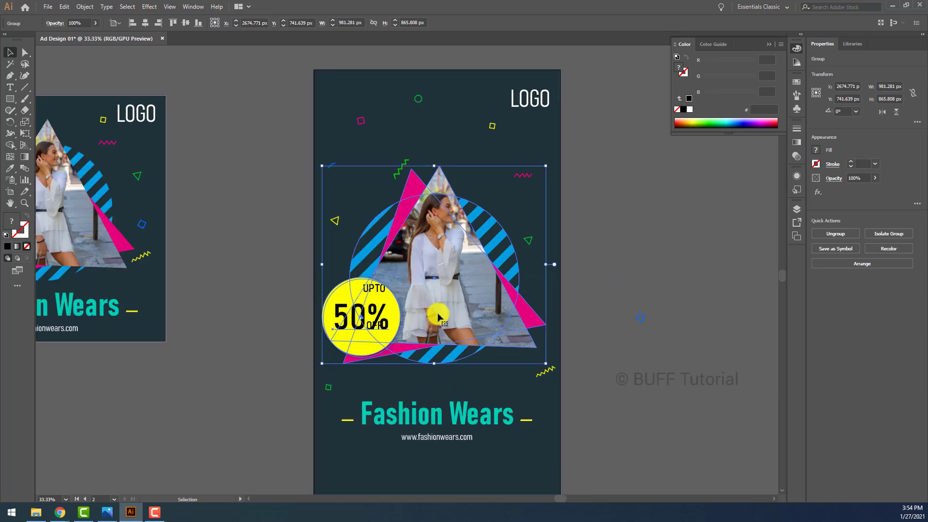
Step: Stack the badge text with UPTO centred above 50% and OFF below it
click(667, 294)
double_click(365, 320)
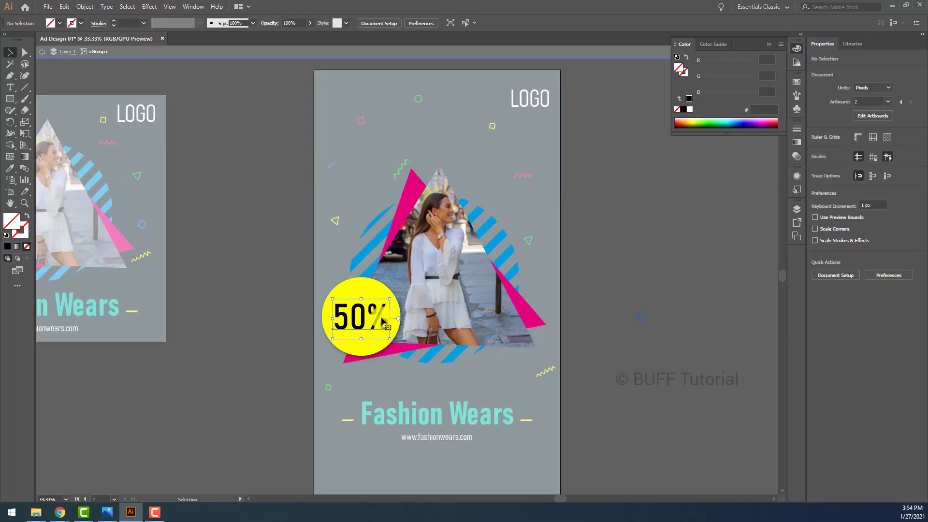
double_click(290, 291)
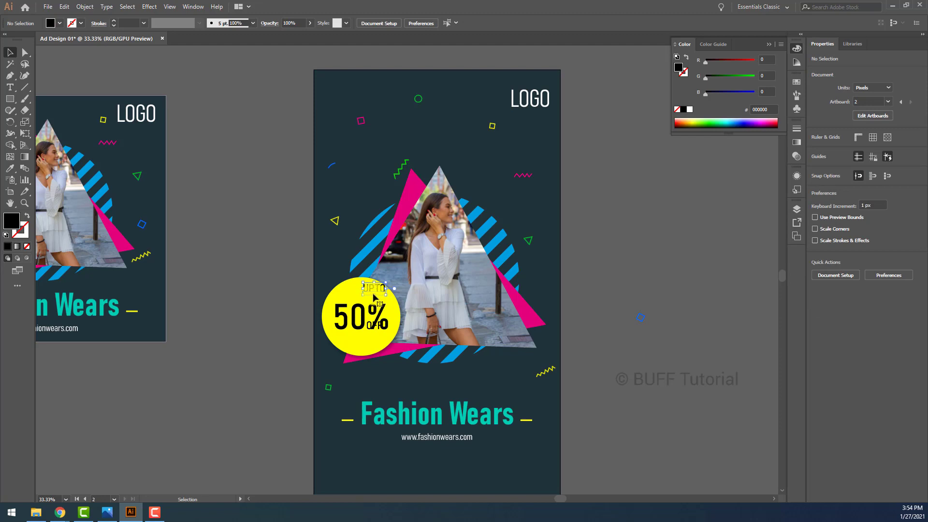
scroll(373, 296, up, 2)
drag(377, 292, 345, 298)
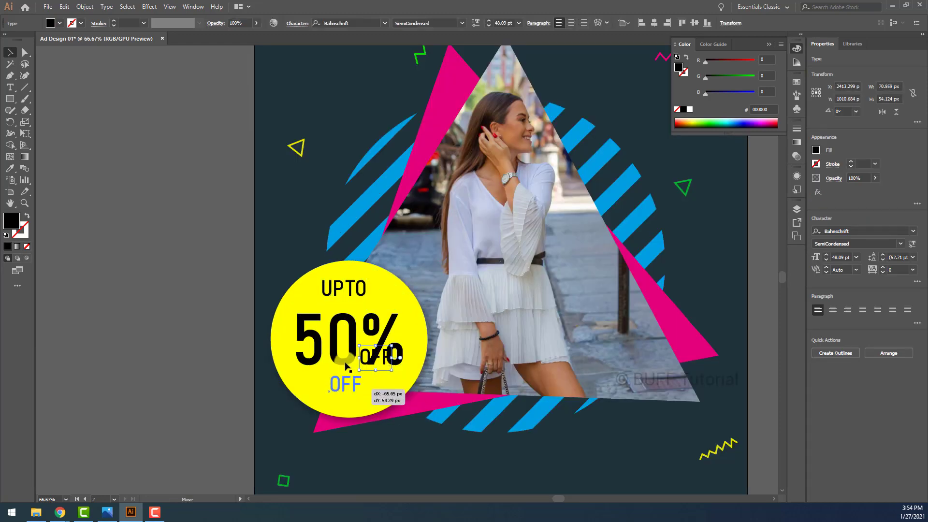
drag(382, 368, 355, 395)
drag(345, 297, 348, 301)
Step: Ungroup the large circle, triangle and stripes group, then zoom out to the whole artboard
click(309, 298)
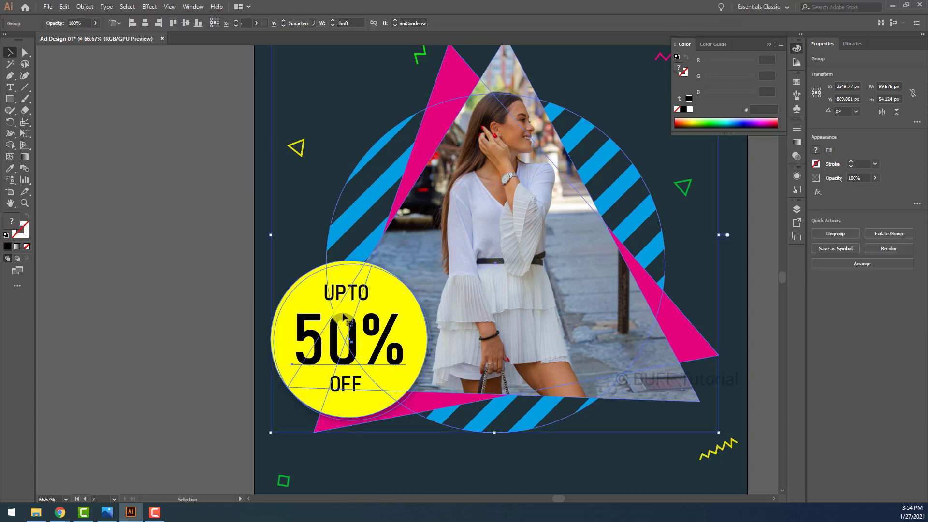
right_click(365, 307)
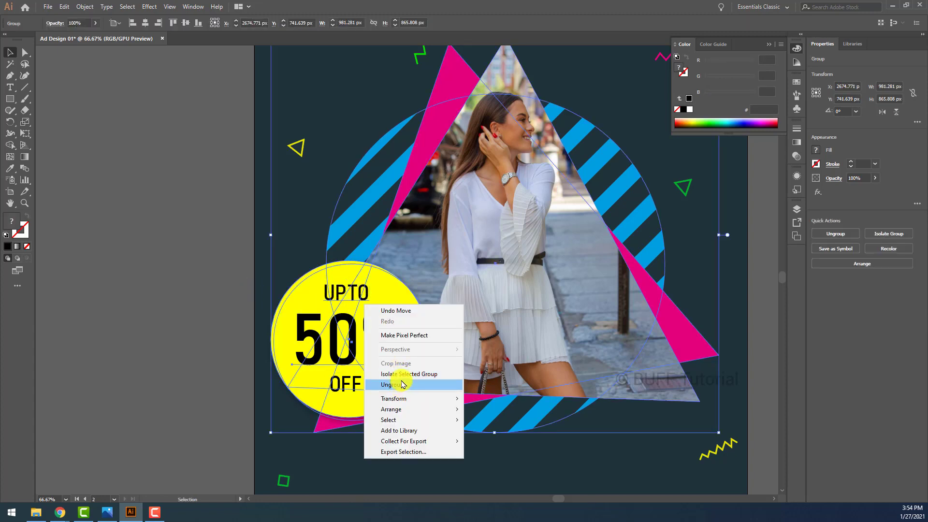
click(404, 381)
key(ctrl+minus)
key(ctrl+minus)
click(232, 324)
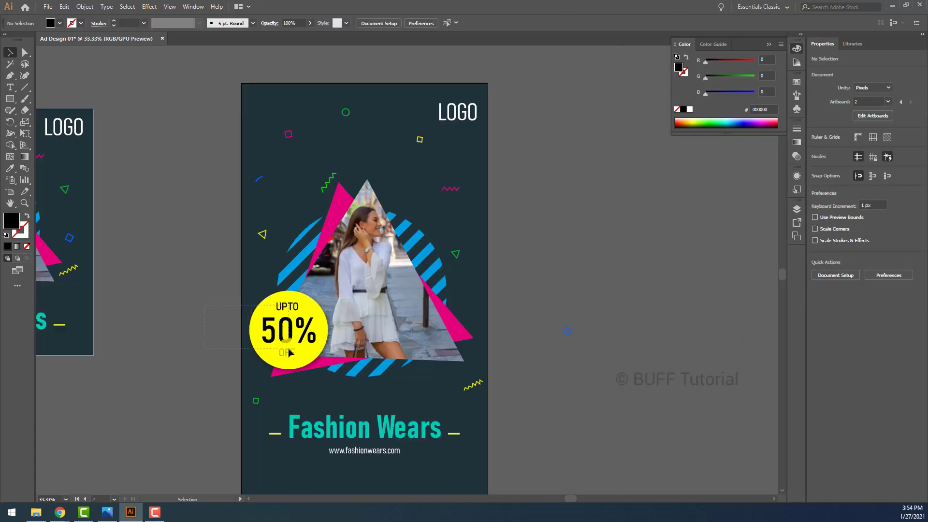
drag(240, 322, 290, 355)
click(571, 236)
Step: Group the UPTO, 50% and OFF text with the yellow circle and its backing circle
click(287, 306)
scroll(332, 344, up, 2)
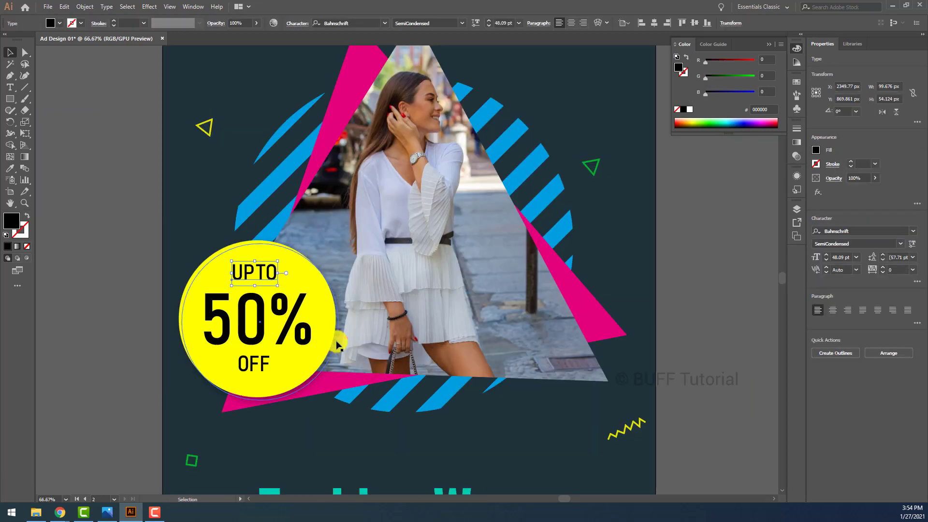
shift+click(301, 319)
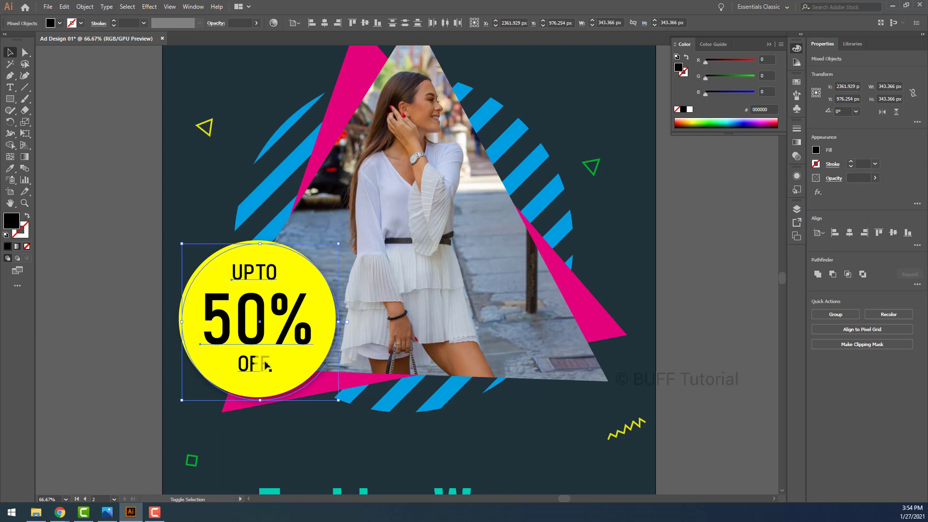
shift+click(266, 366)
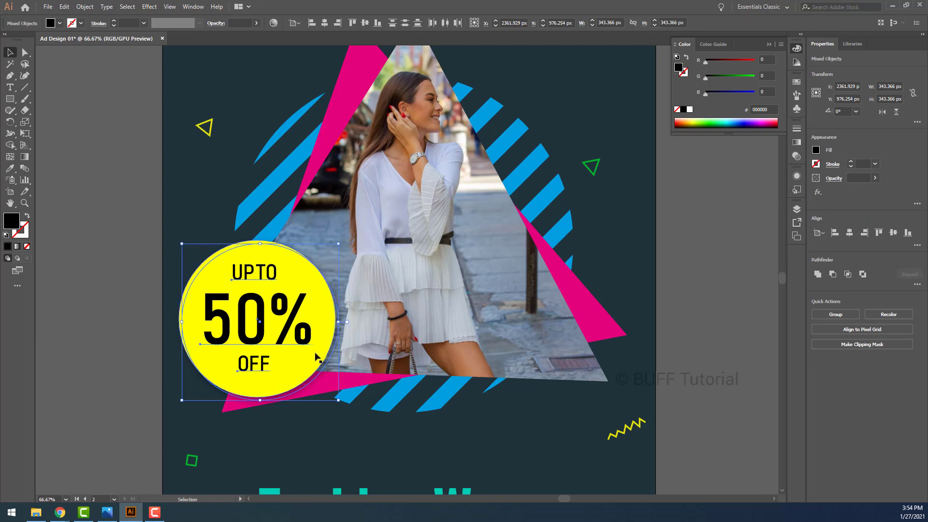
shift+click(203, 264)
key(ctrl+g)
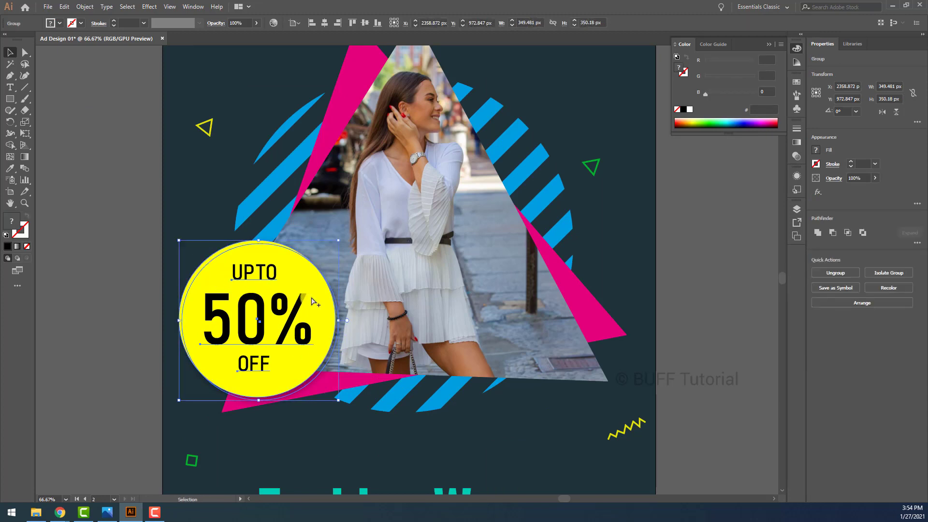
scroll(311, 301, down, 2)
Step: Place the 50% OFF badge group on the photo triangle's right side
drag(298, 306, 411, 167)
scroll(411, 167, down, 3)
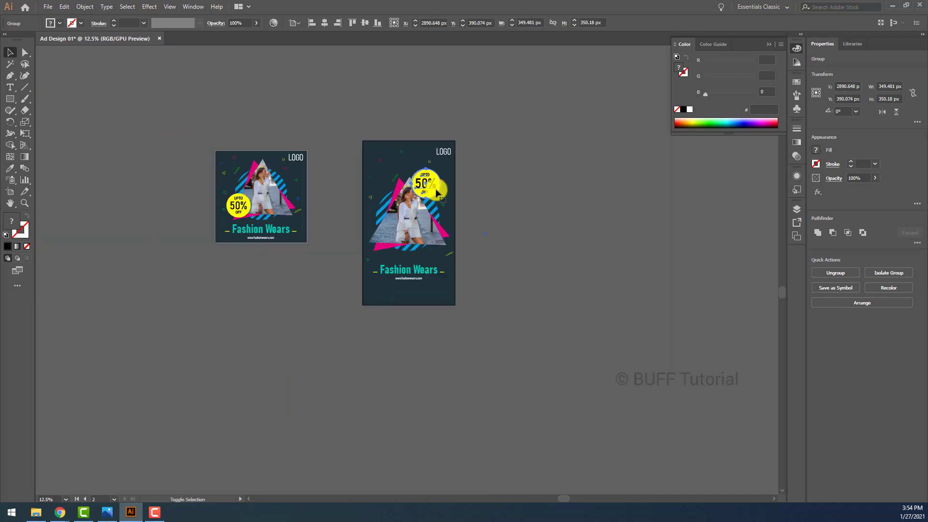
drag(435, 210, 442, 256)
scroll(442, 256, up, 2)
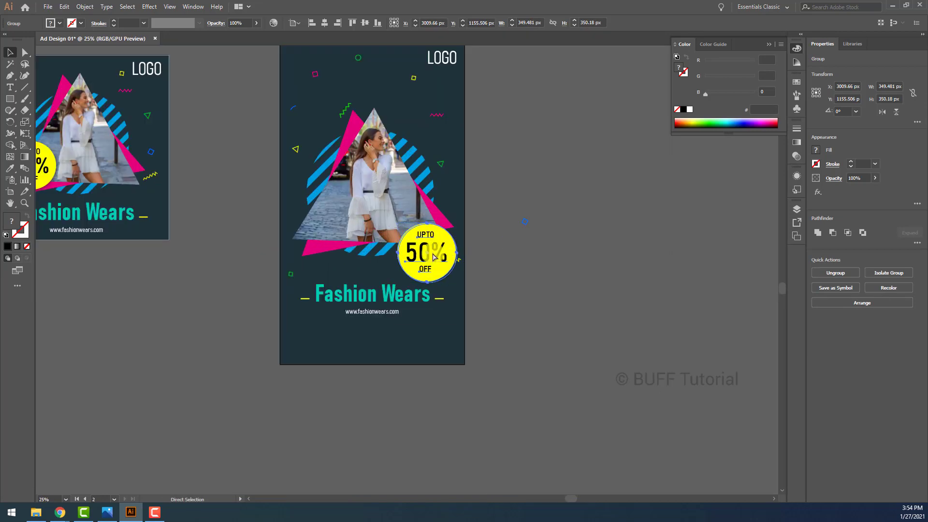
key(ctrl+z)
drag(423, 145, 432, 188)
click(539, 176)
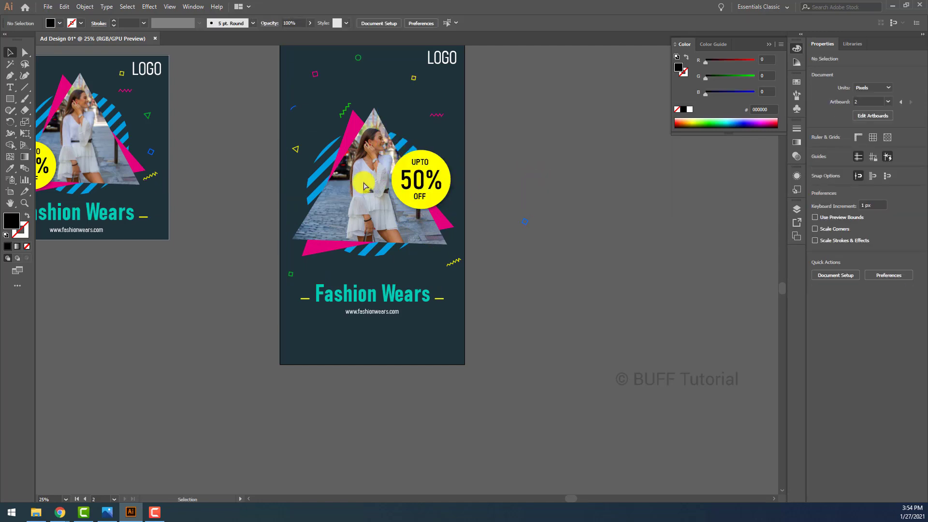
Step: Copy the small blue arc lower down and rotate the copy into place
scroll(457, 193, up, 2)
scroll(333, 232, up, 5)
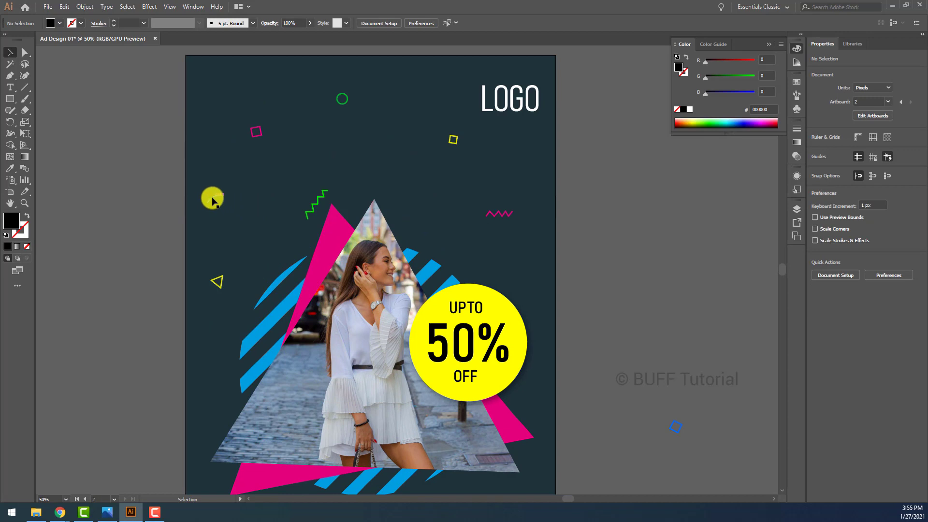
mouse_move(214, 201)
mouse_down()
mouse_move(217, 385)
mouse_move(303, 168)
mouse_up()
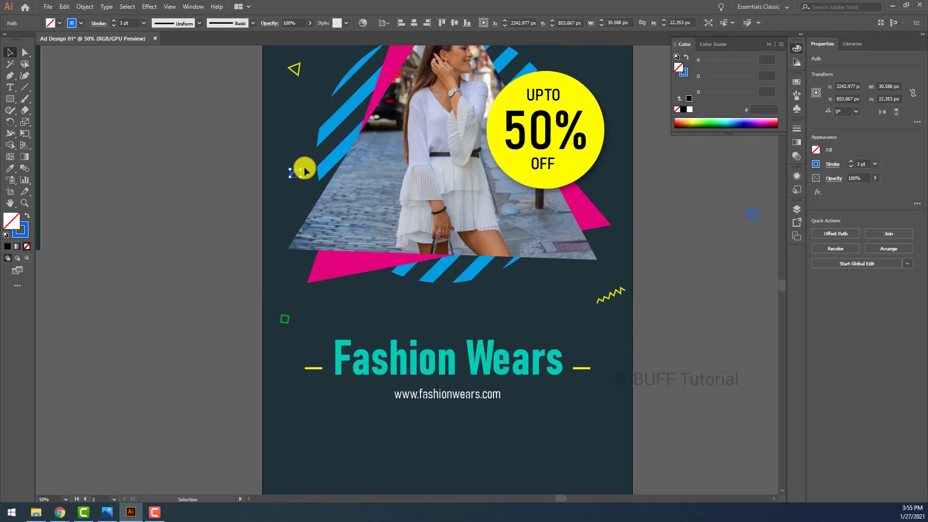
scroll(305, 166, up, 4)
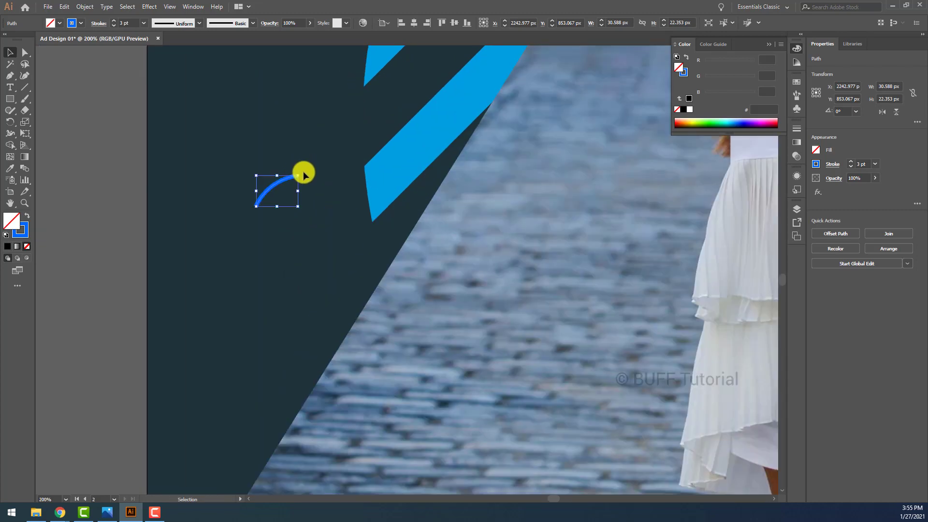
mouse_move(303, 174)
mouse_down()
mouse_move(292, 166)
mouse_move(383, 348)
mouse_up()
scroll(291, 183, down, 3)
scroll(384, 348, down, 4)
Step: View the square and tall story ads side by side in Full Screen Mode
click(522, 275)
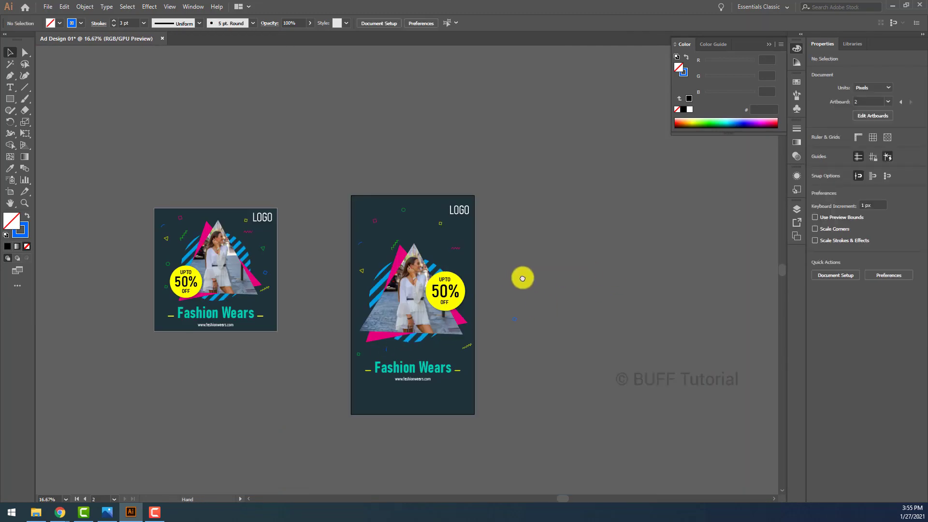
drag(519, 286, 523, 263)
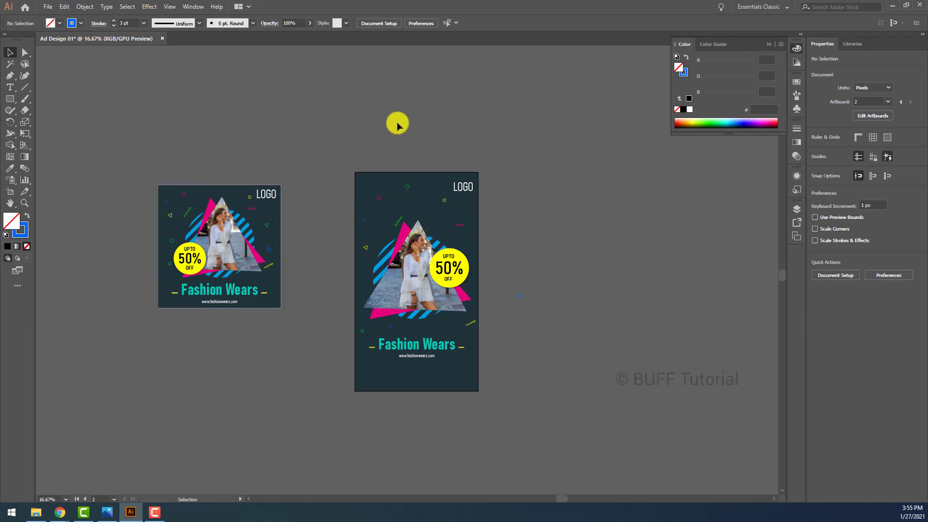
scroll(394, 122, up, 3)
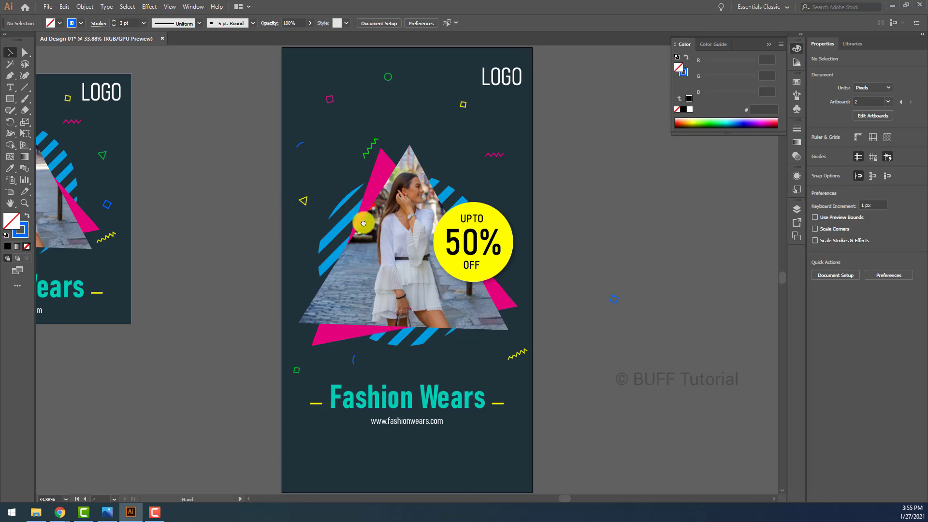
drag(363, 215, 539, 218)
key(f)
key(f)
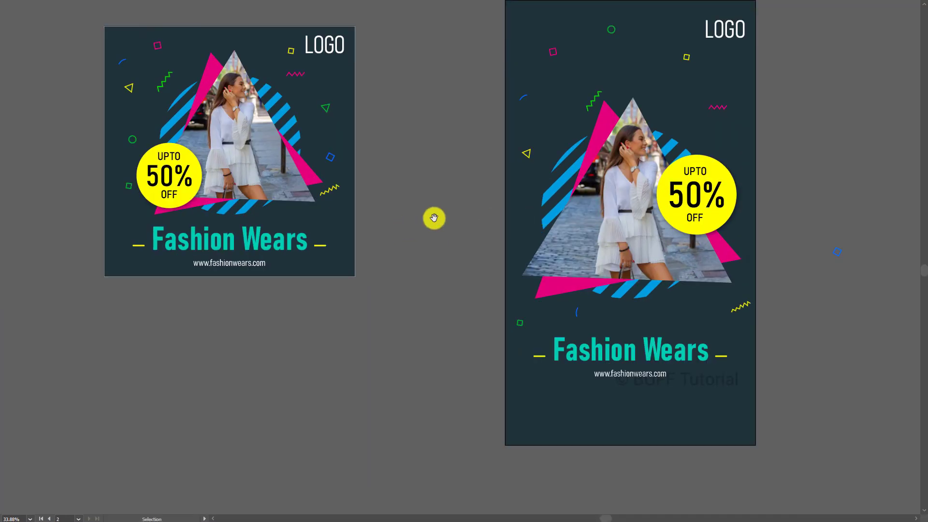
key(ctrl+0)
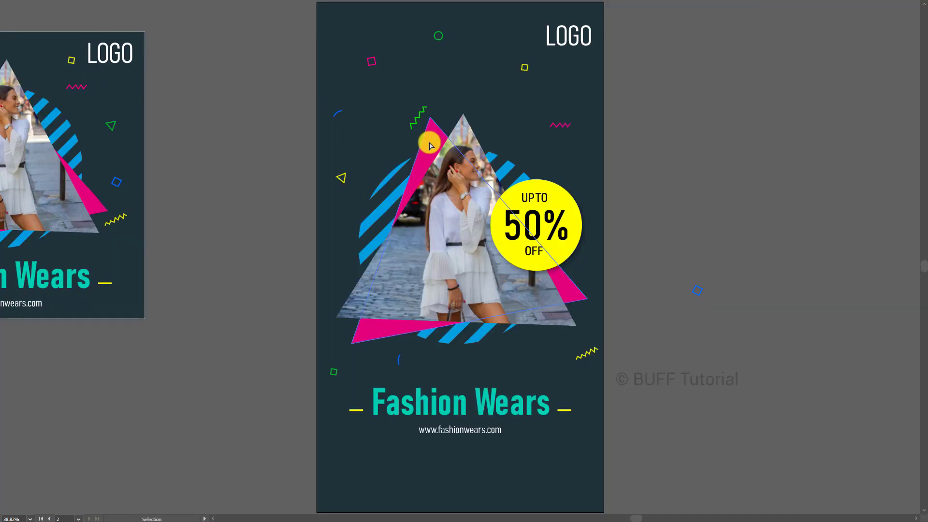
drag(396, 164, 528, 158)
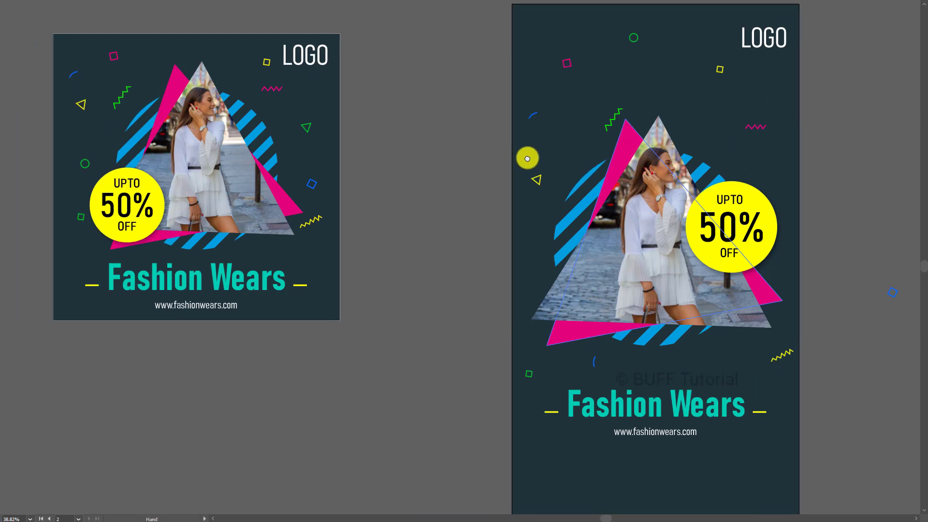
click(100, 99)
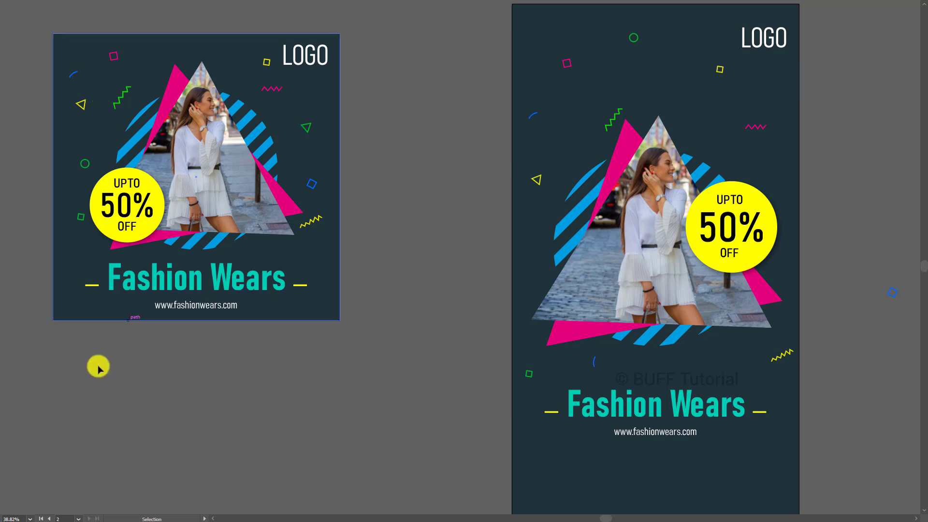
click(89, 382)
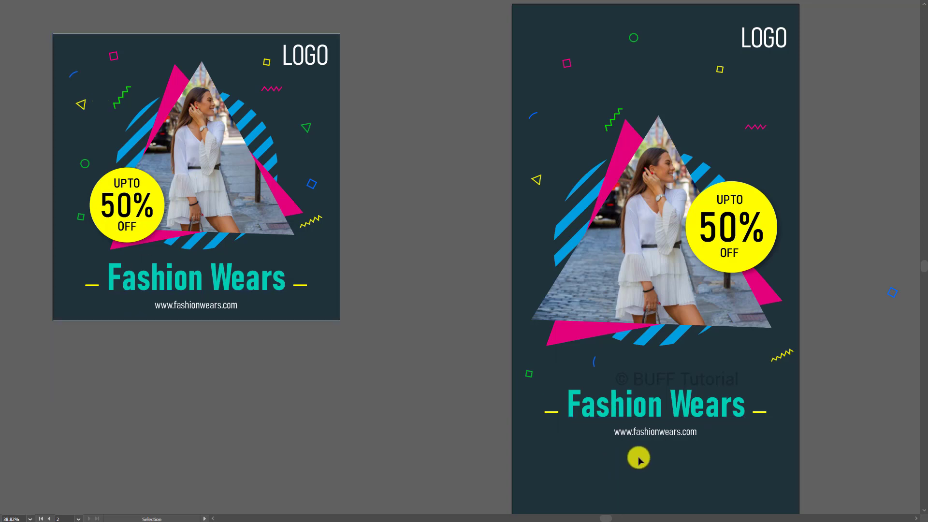